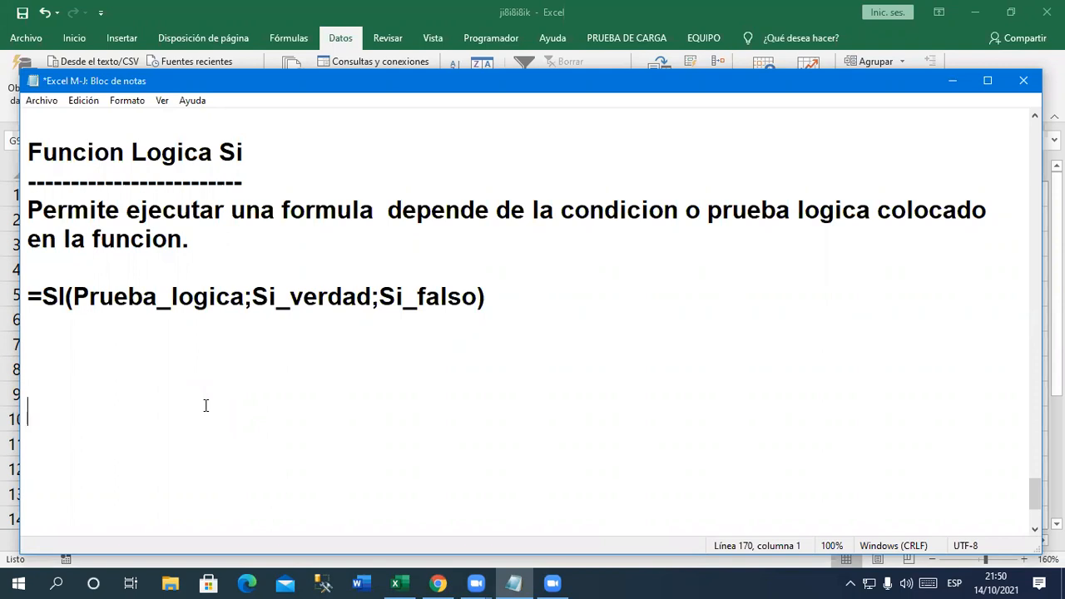
- Switch from the Notepad notes to the Excel workbook and add a new blank worksheet after Hoja9
{"action": "left_click", "coordinate": [602, 116]}
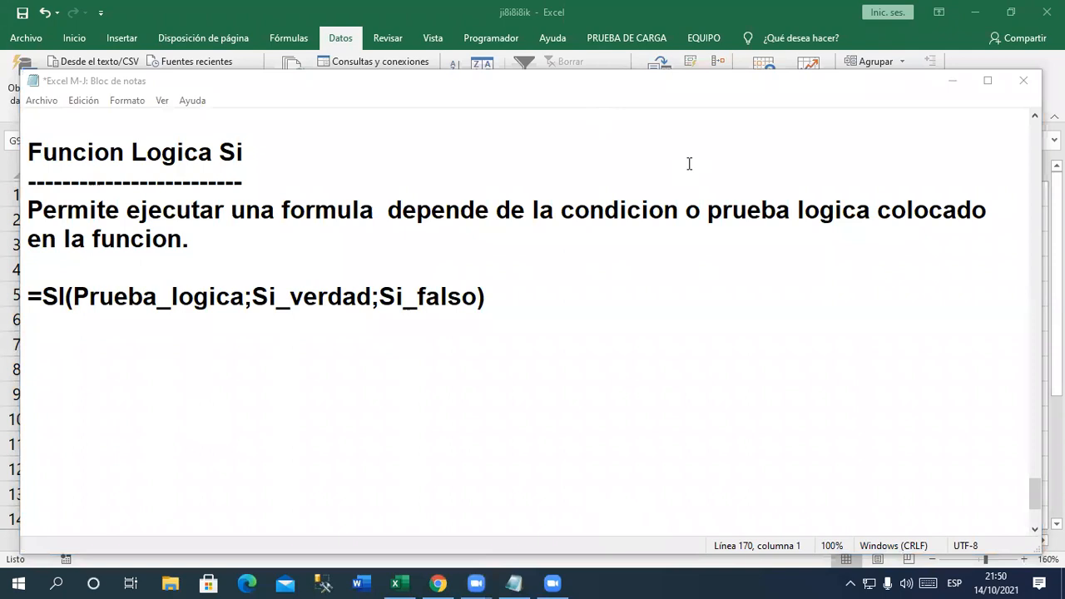
{"action": "left_click", "coordinate": [568, 339]}
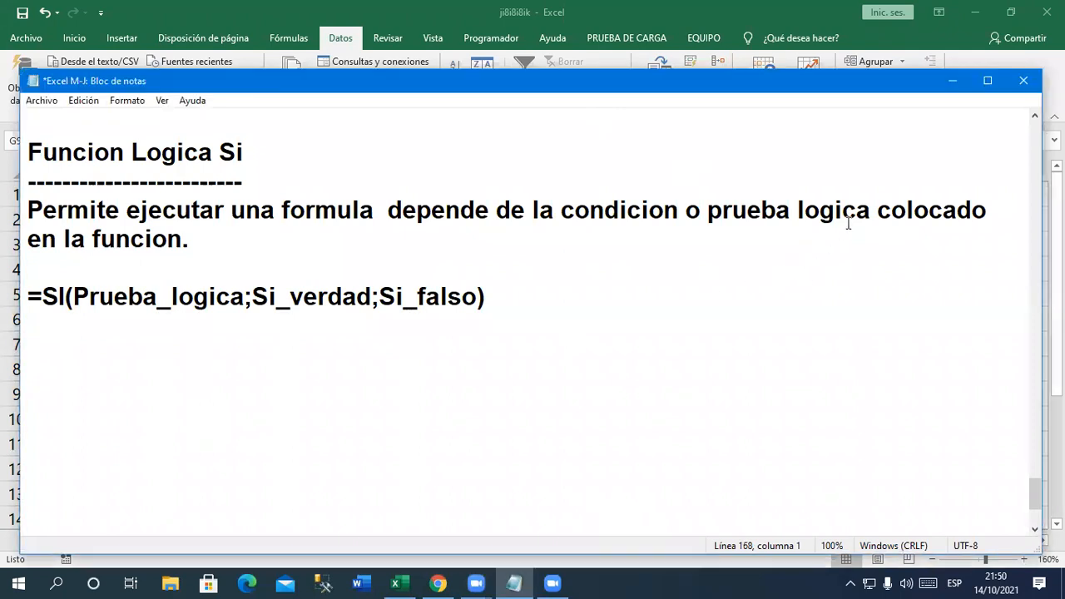
{"action": "left_click", "coordinate": [952, 84]}
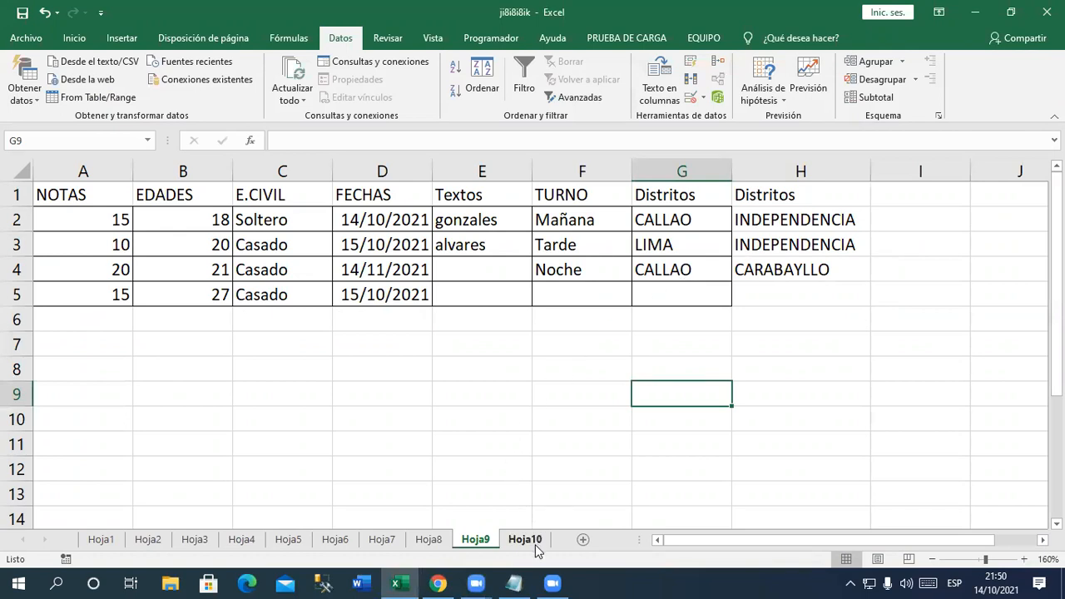
{"action": "left_click", "coordinate": [582, 539]}
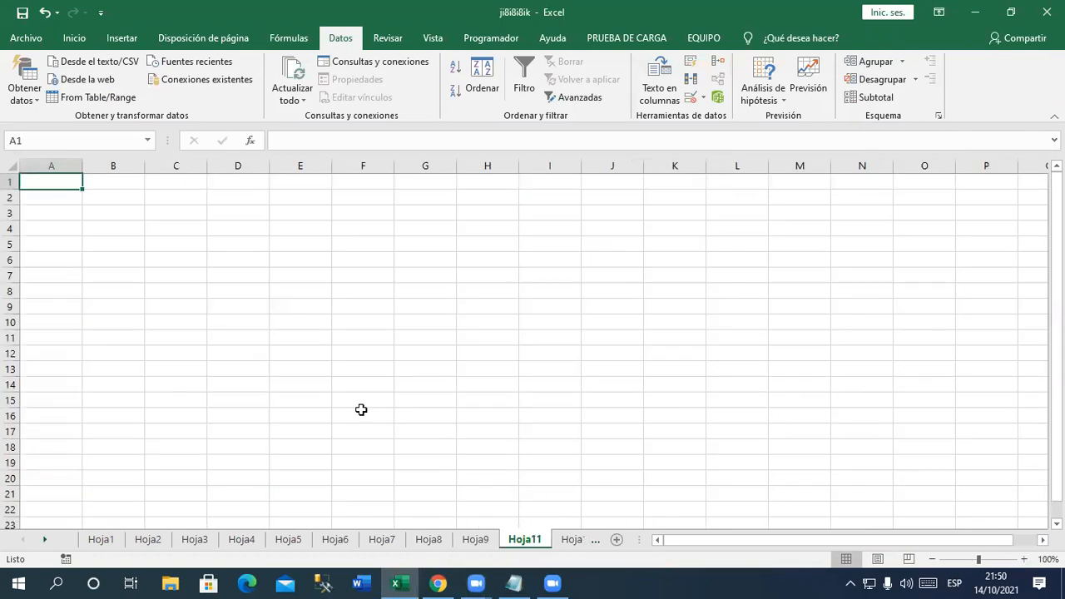
{"action": "scroll", "coordinate": [158, 330], "scroll_direction": "up", "scroll_amount": 5, "text": "ctrl"}
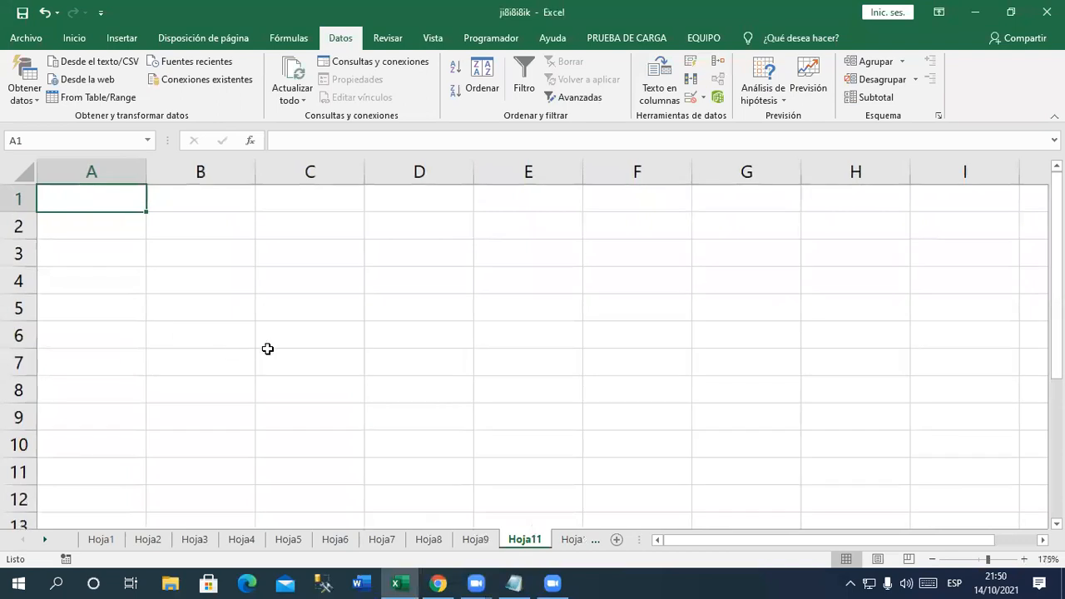
{"action": "type", "text": "PROMEDIOS"}
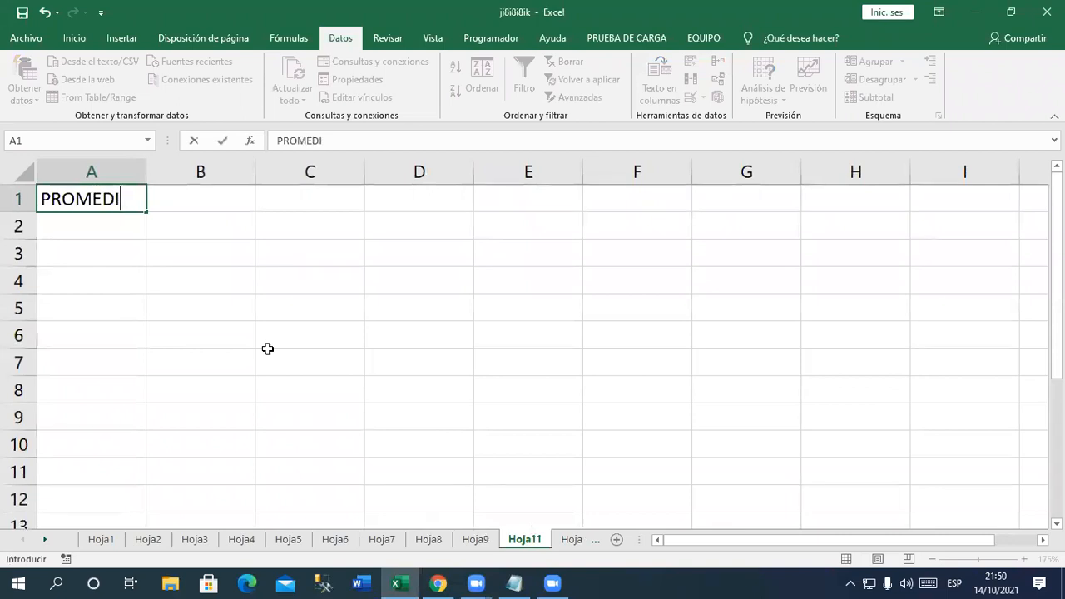
{"action": "key", "text": "BackSpace"}
{"action": "key", "text": "BackSpace"}
{"action": "key", "text": "BackSpace"}
{"action": "key", "text": "BackSpace"}
{"action": "key", "text": "BackSpace"}
{"action": "key", "text": "BackSpace"}
{"action": "key", "text": "BackSpace"}
{"action": "key", "text": "BackSpace"}
{"action": "key", "text": "BackSpace"}
- Enter the header NOTAS in A1 and the grades 15, 10, 12, 16, 10, 17 and 20 in A2 to A8
{"action": "type", "text": "NOTAS"}
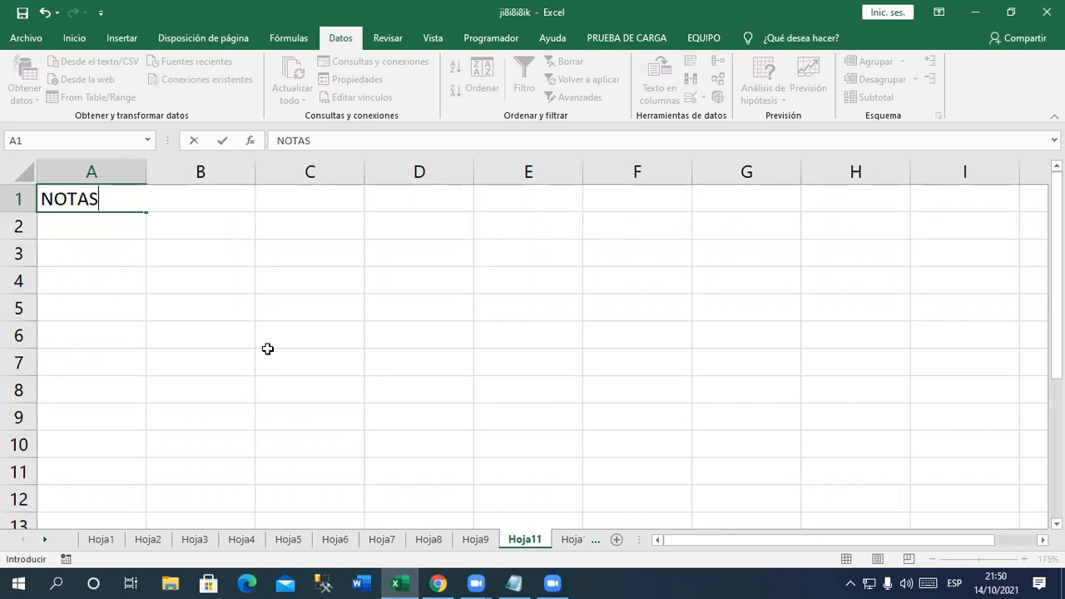
{"action": "key", "text": "Return"}
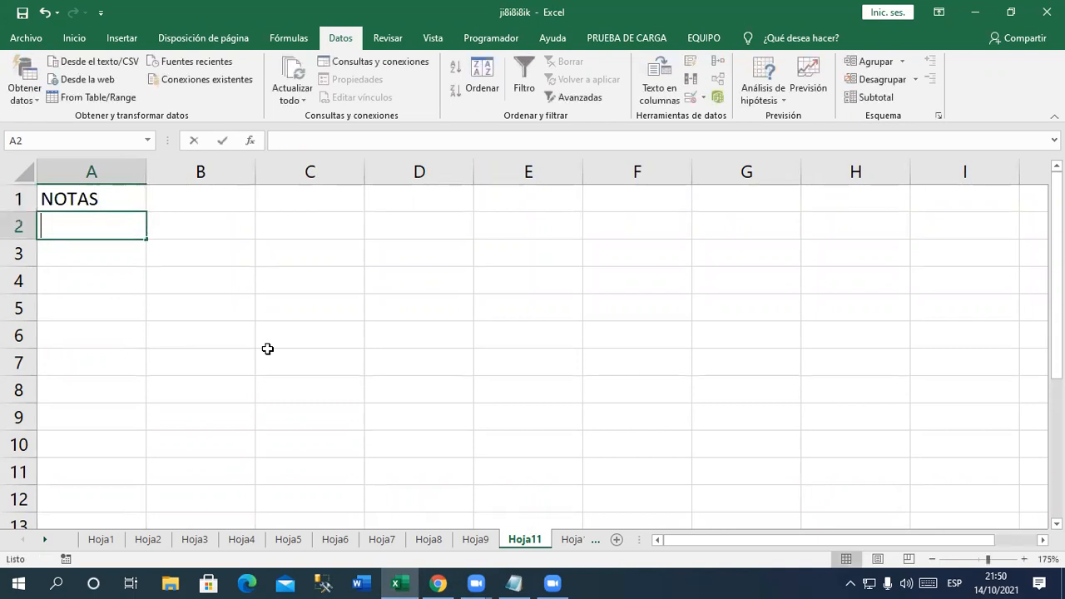
{"action": "type", "text": "15"}
{"action": "key", "text": "Return"}
{"action": "type", "text": "10"}
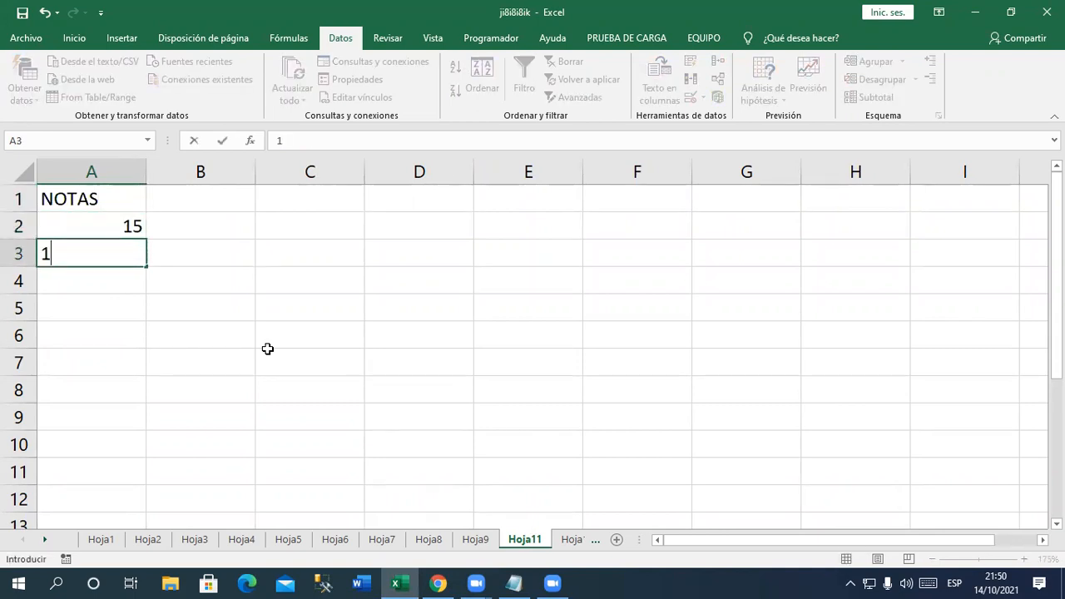
{"action": "key", "text": "Return"}
{"action": "type", "text": "12"}
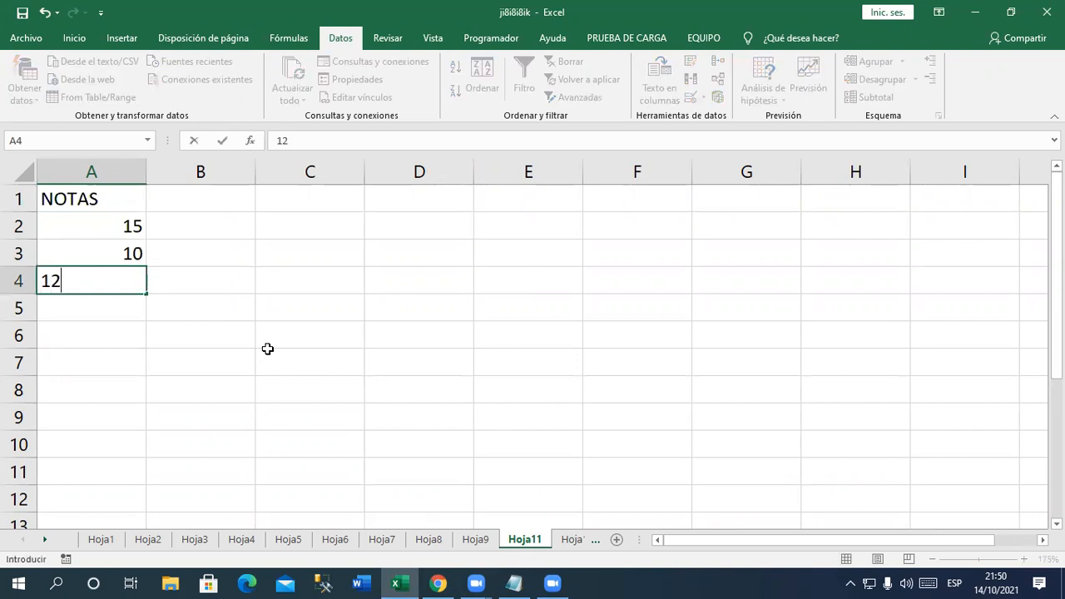
{"action": "key", "text": "Return"}
{"action": "type", "text": "16"}
{"action": "key", "text": "Return"}
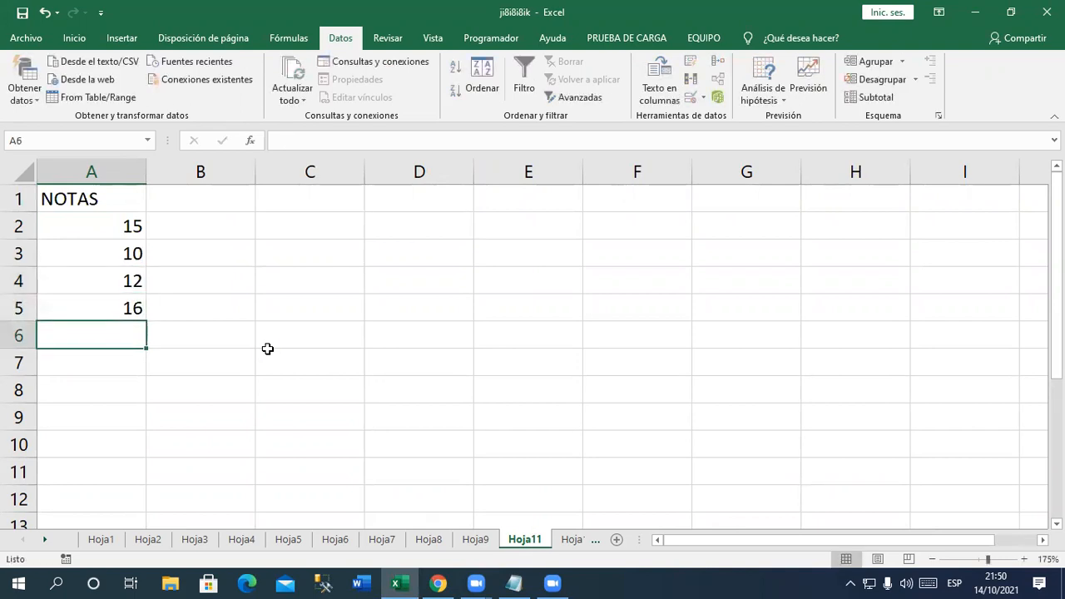
{"action": "type", "text": "10"}
{"action": "key", "text": "Return"}
{"action": "type", "text": "17"}
{"action": "key", "text": "Return"}
{"action": "type", "text": "20"}
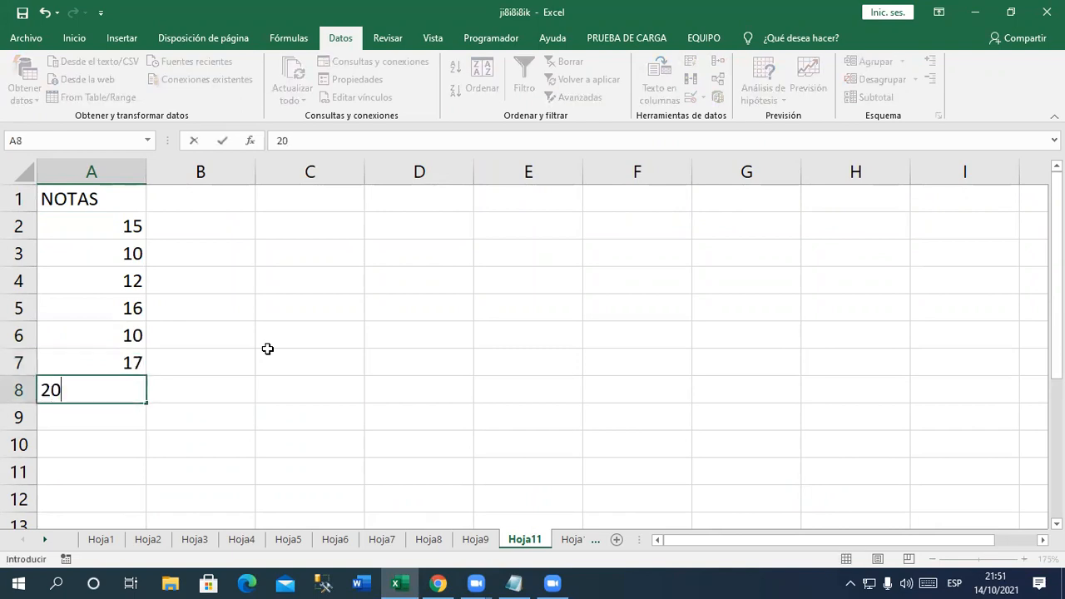
{"action": "key", "text": "Tab"}
- Enter the header CONDICION in cell B1, beside the NOTAS header
{"action": "key", "text": "Up"}
{"action": "key", "text": "Up"}
{"action": "key", "text": "Up"}
{"action": "key", "text": "Up"}
{"action": "key", "text": "Up"}
{"action": "key", "text": "Up"}
{"action": "key", "text": "Up"}
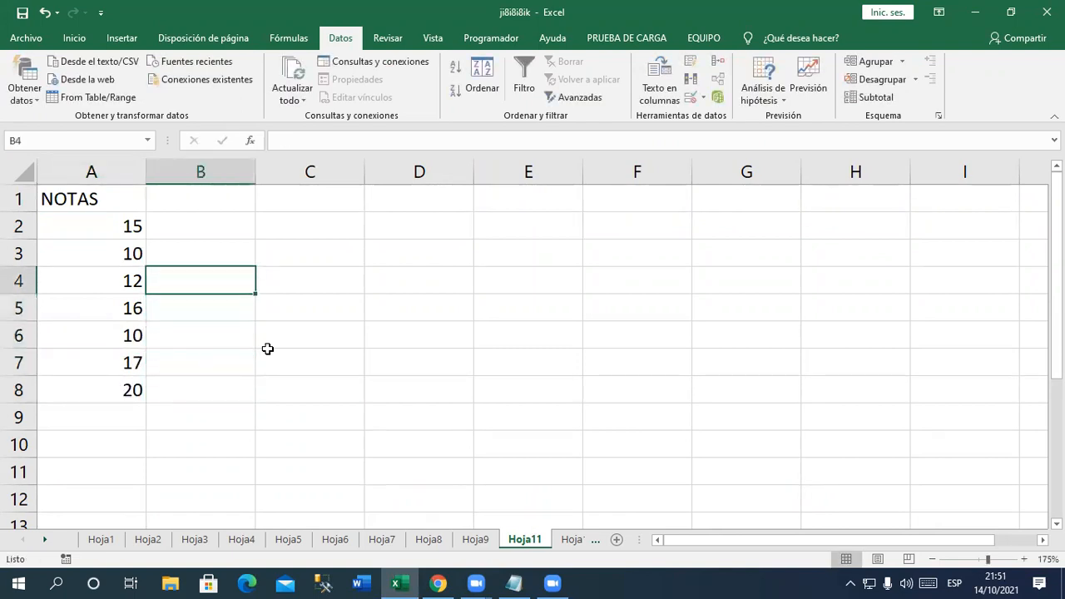
{"action": "type", "text": "CONDICION"}
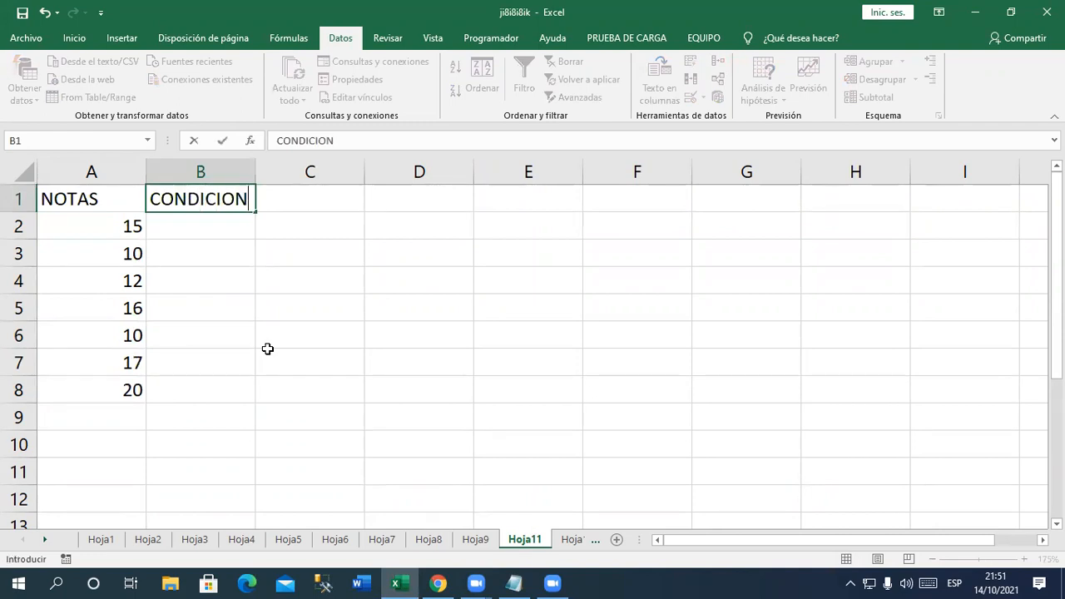
{"action": "key", "text": "Return"}
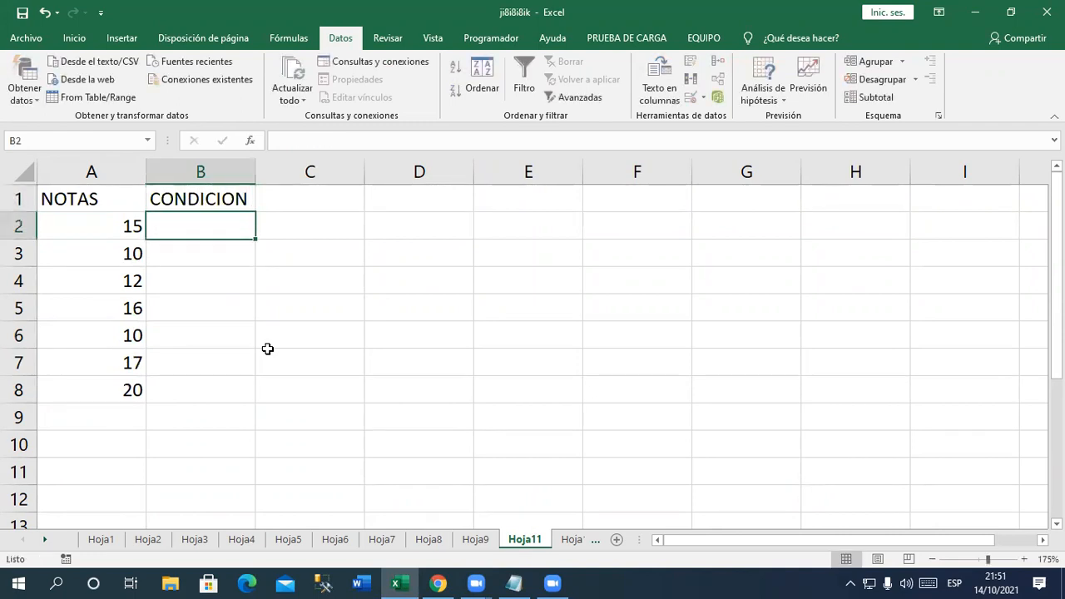
- Write in cell A10: Condicion: Debe salir "Aprobado si tiene una nota mayor a 10 caso contrario debe salir "Desaprobado"
{"action": "scroll", "coordinate": [218, 327], "scroll_direction": "up", "scroll_amount": 1}
{"action": "scroll", "coordinate": [219, 327], "scroll_direction": "up", "scroll_amount": 2}
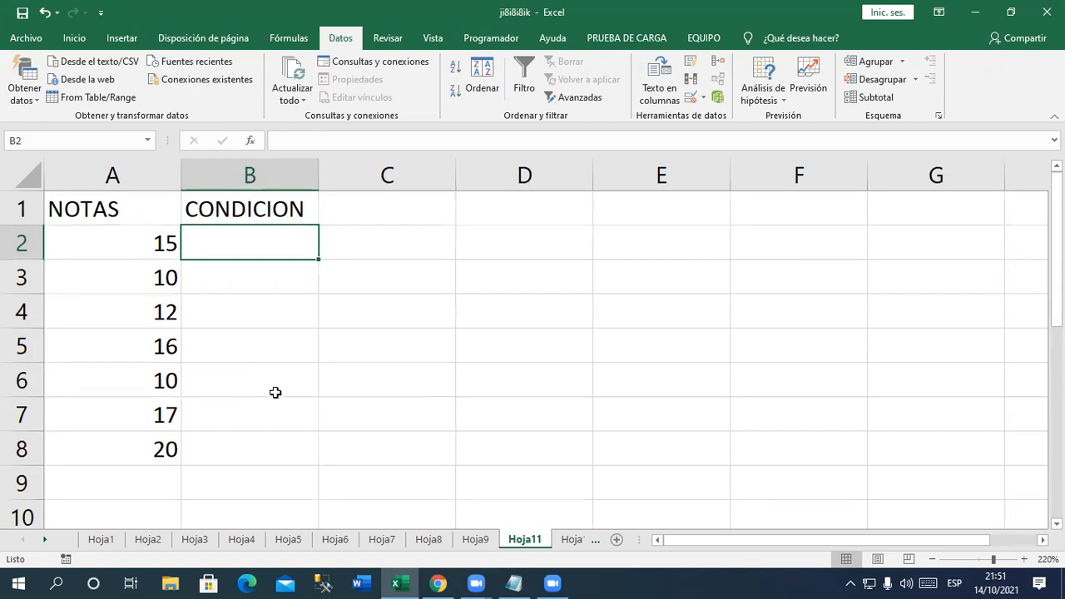
{"action": "scroll", "coordinate": [276, 392], "scroll_direction": "down", "scroll_amount": 1}
{"action": "left_click", "coordinate": [152, 480]}
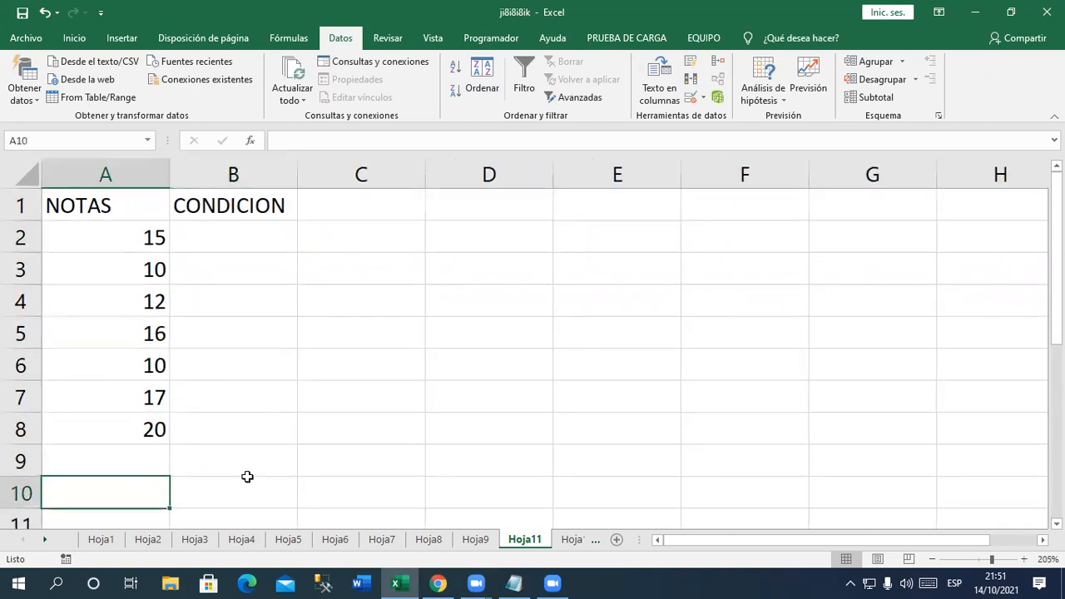
{"action": "type", "text": "Condicion"}
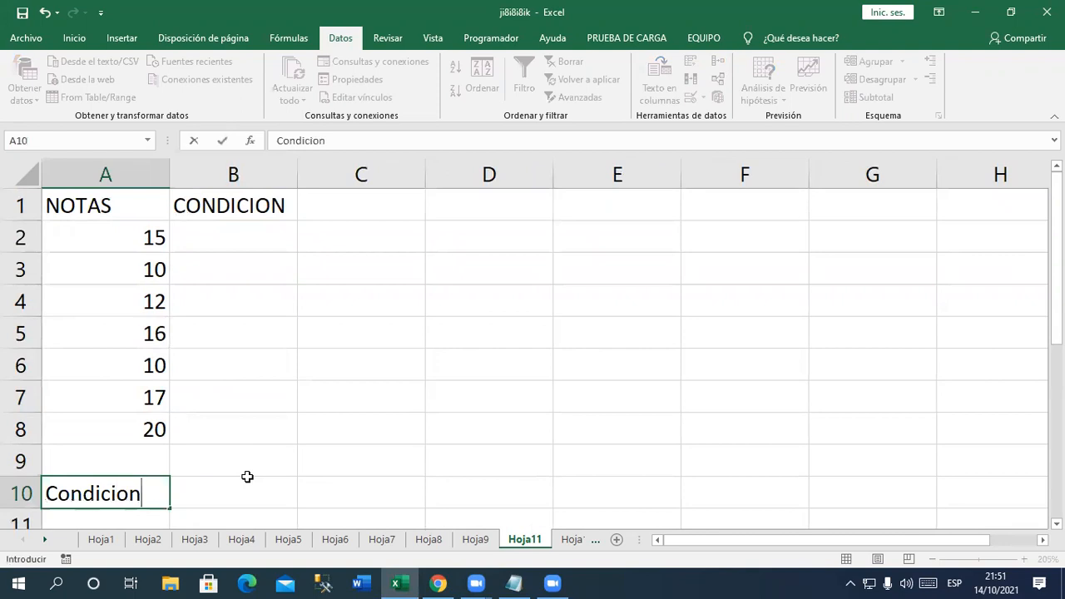
{"action": "type", "text": ": Debe salir"}
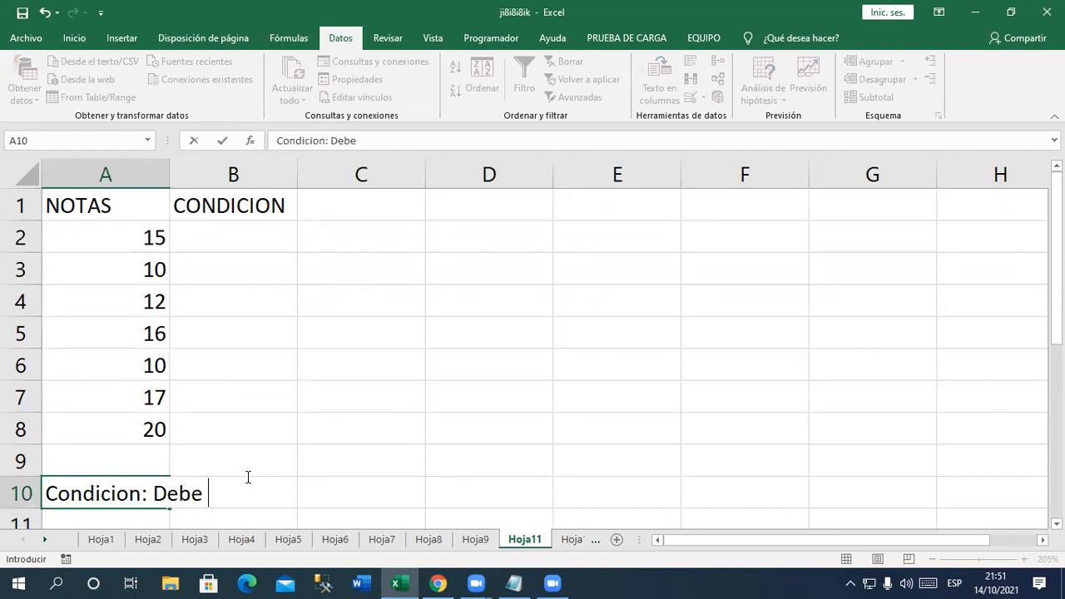
{"action": "type", "text": " \"Aprobado di"}
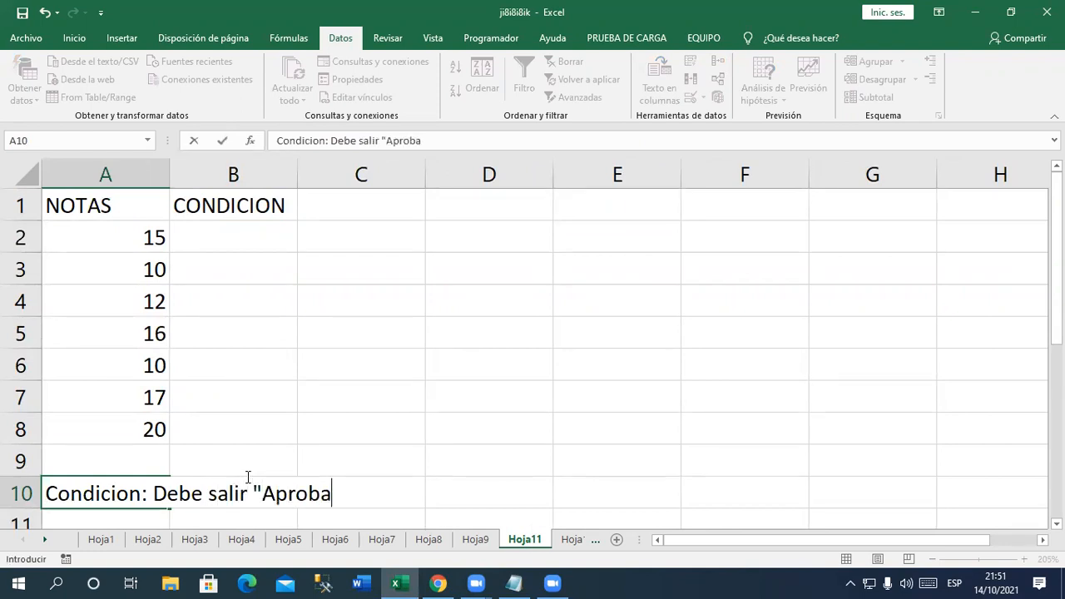
{"action": "key", "text": "BackSpace"}
{"action": "key", "text": "BackSpace"}
{"action": "type", "text": "si ti"}
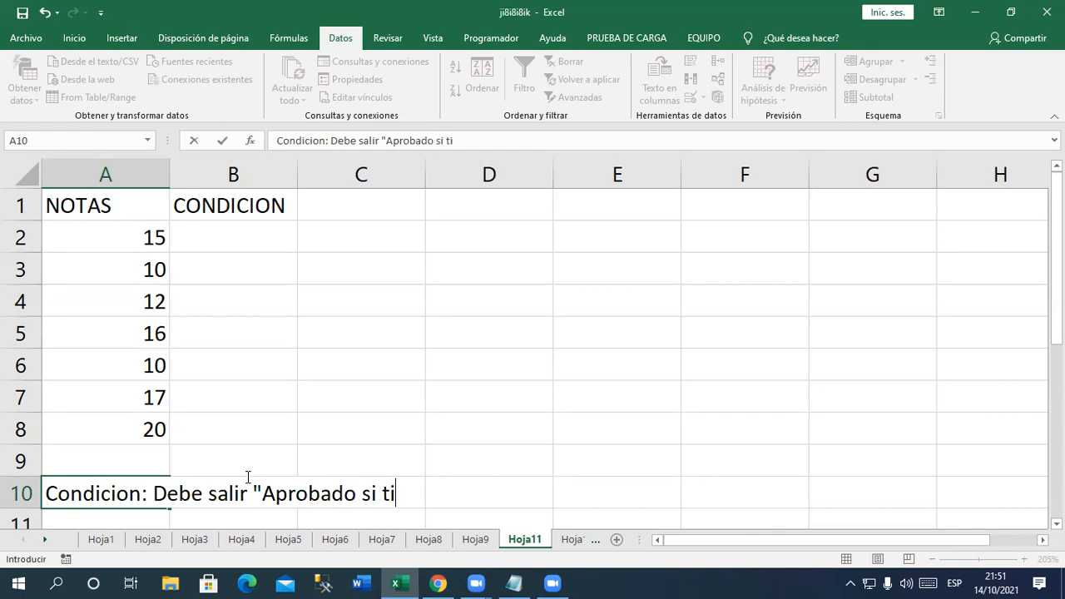
{"action": "type", "text": "ene una nota"}
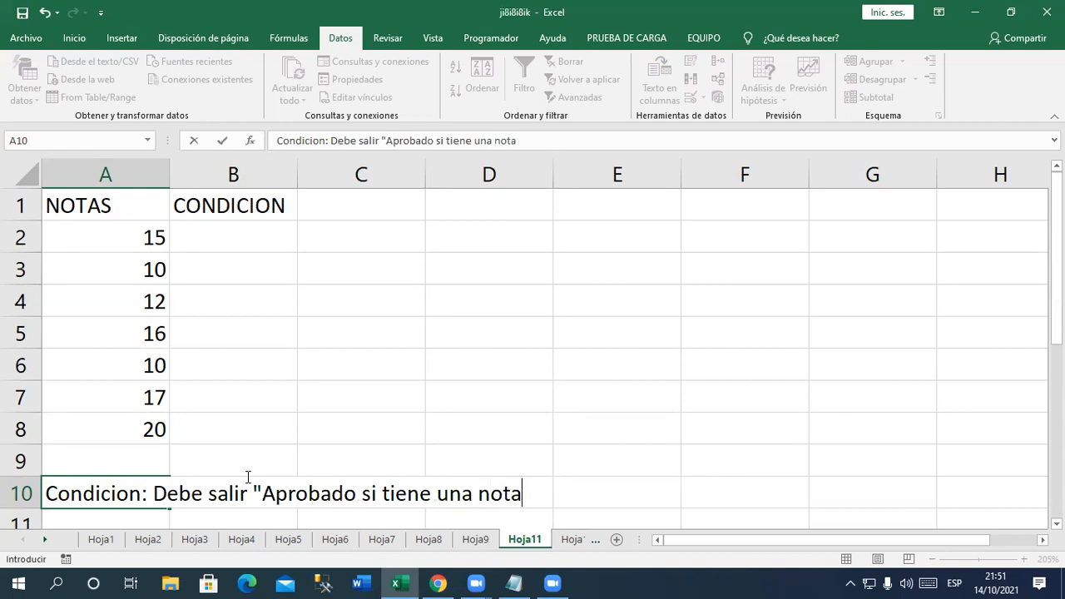
{"action": "type", "text": " mayor a 10"}
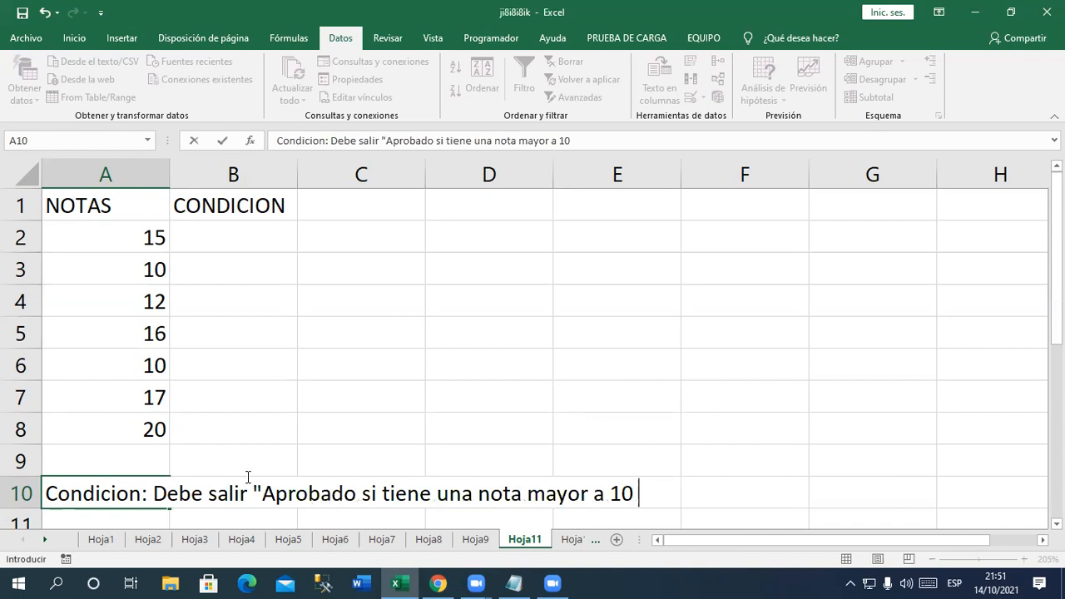
{"action": "type", "text": " caso c"}
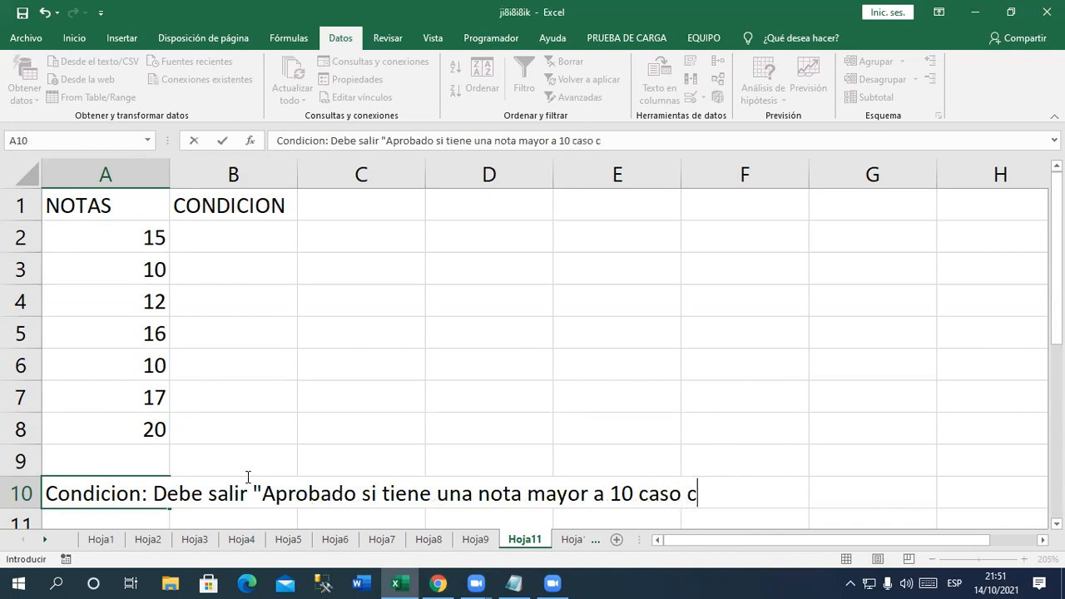
{"action": "type", "text": "ontrario d"}
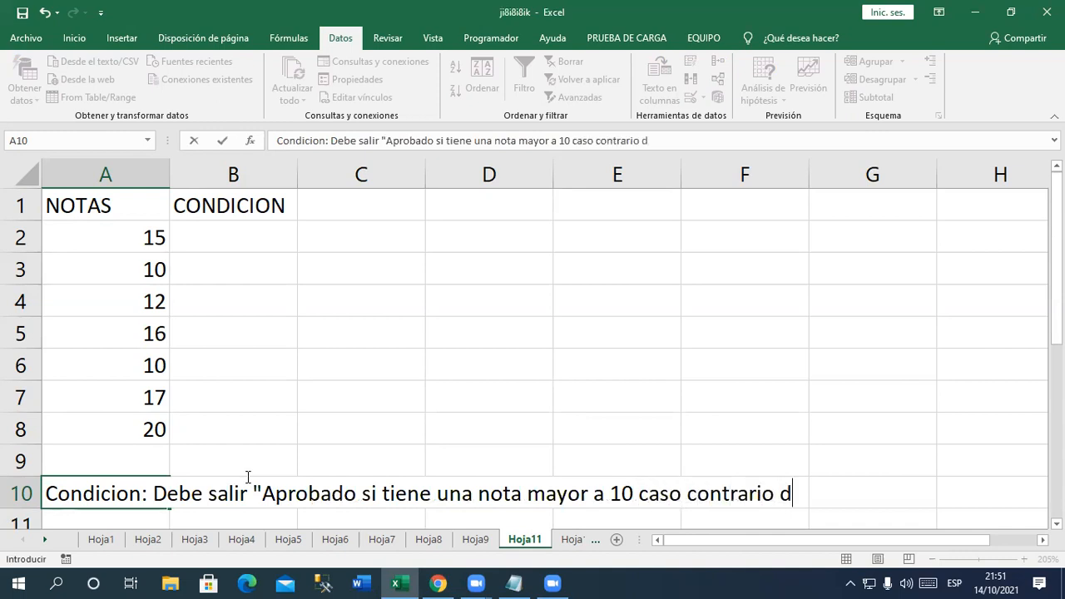
{"action": "type", "text": "ebe salir "}
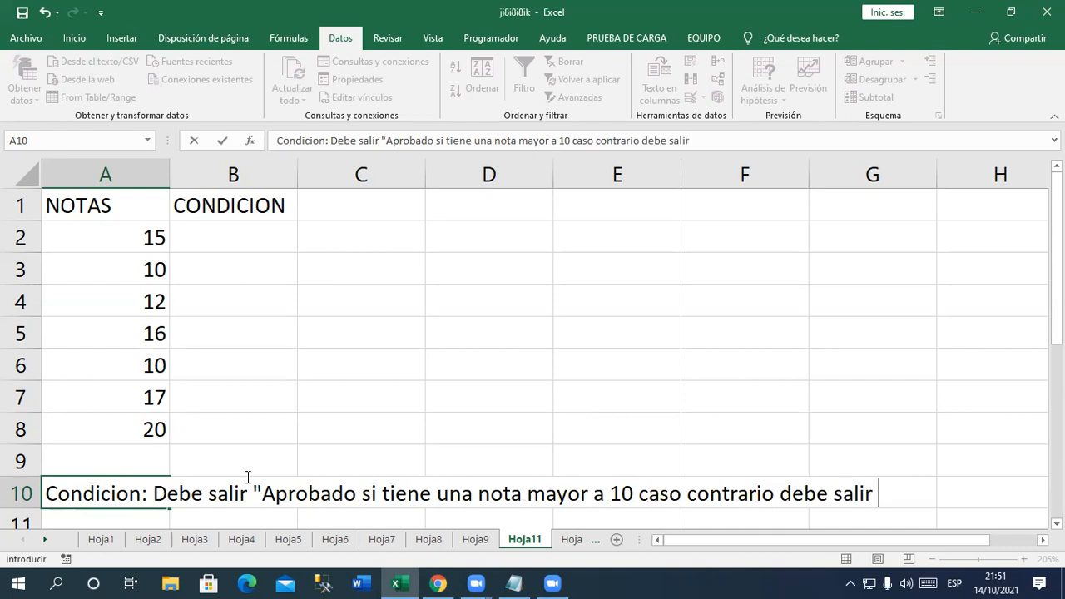
{"action": "type", "text": "\"Desaprobado\""}
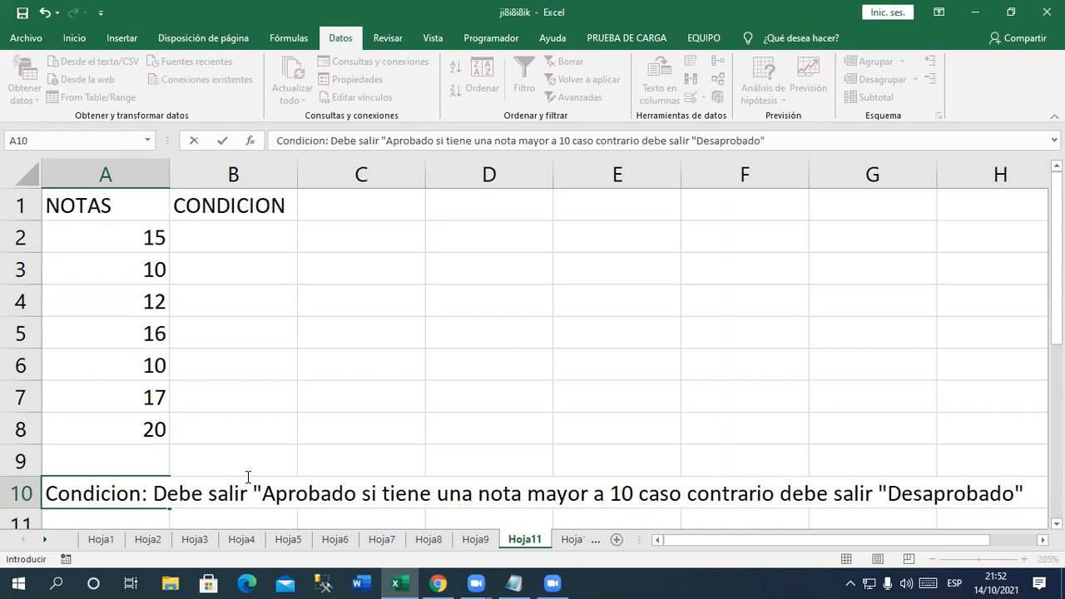
{"action": "left_click", "coordinate": [323, 405]}
{"action": "left_click", "coordinate": [240, 240]}
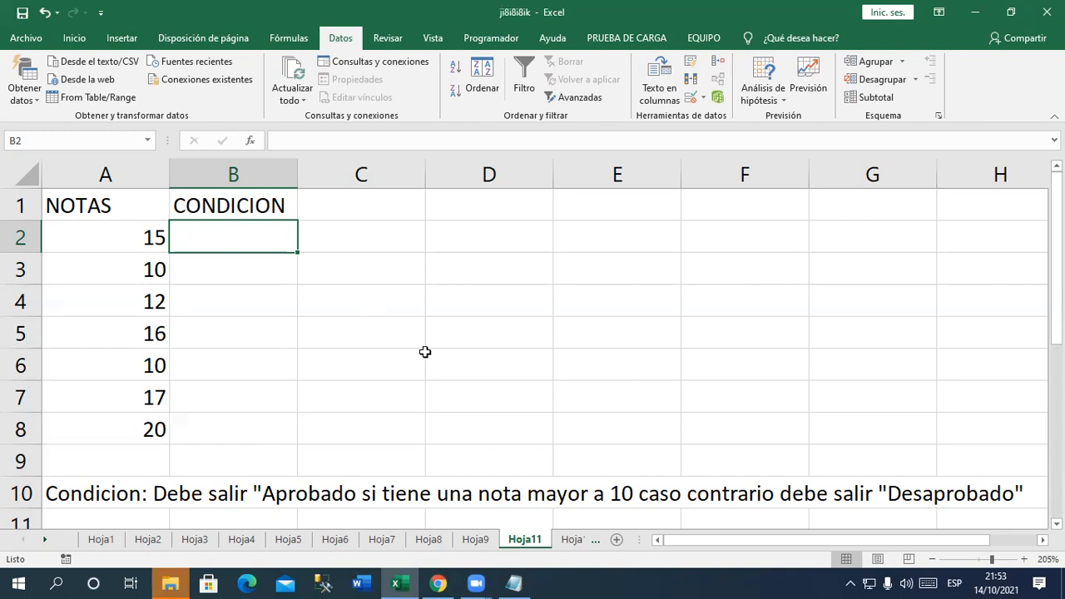
{"action": "left_click", "coordinate": [468, 81]}
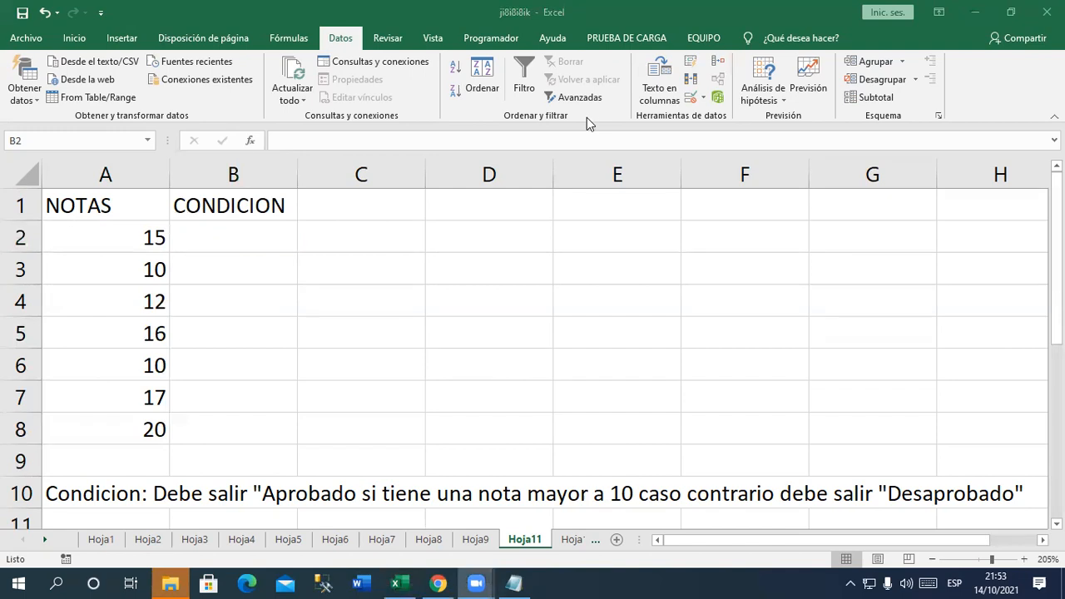
{"action": "left_click", "coordinate": [284, 234]}
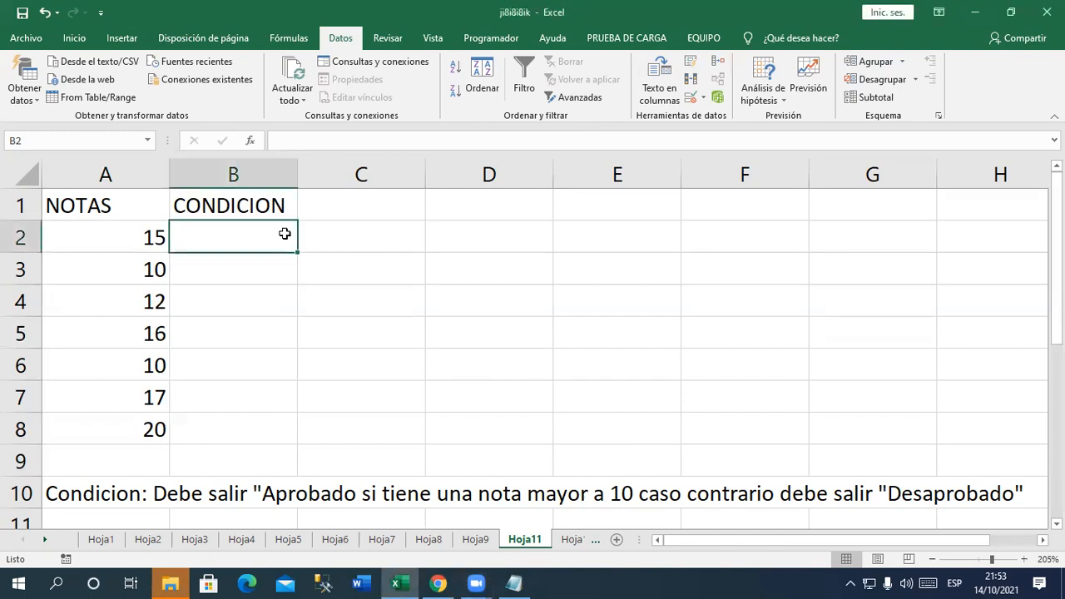
{"action": "left_click", "coordinate": [601, 238]}
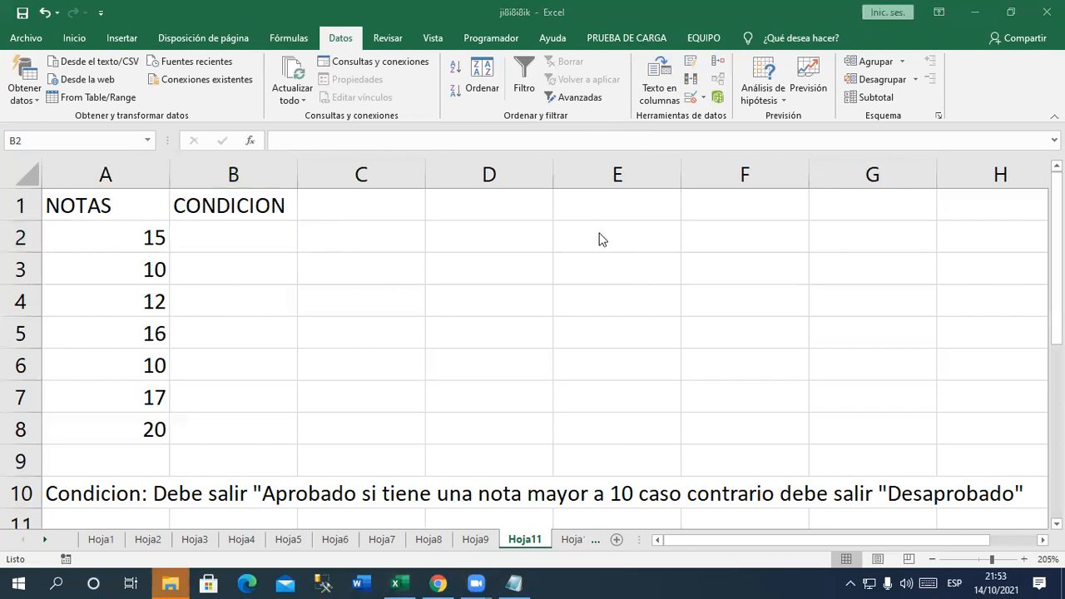
- Start a formula with the SI function in cell B2, under CONDICION
{"action": "left_click", "coordinate": [293, 258]}
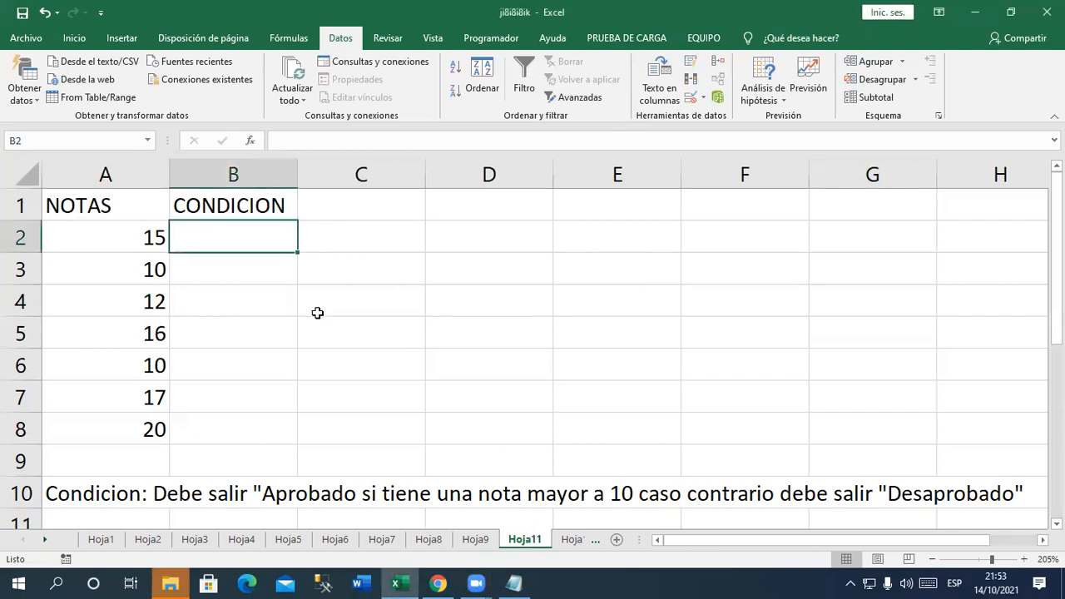
{"action": "type", "text": "=si"}
{"action": "key", "text": "Tab"}
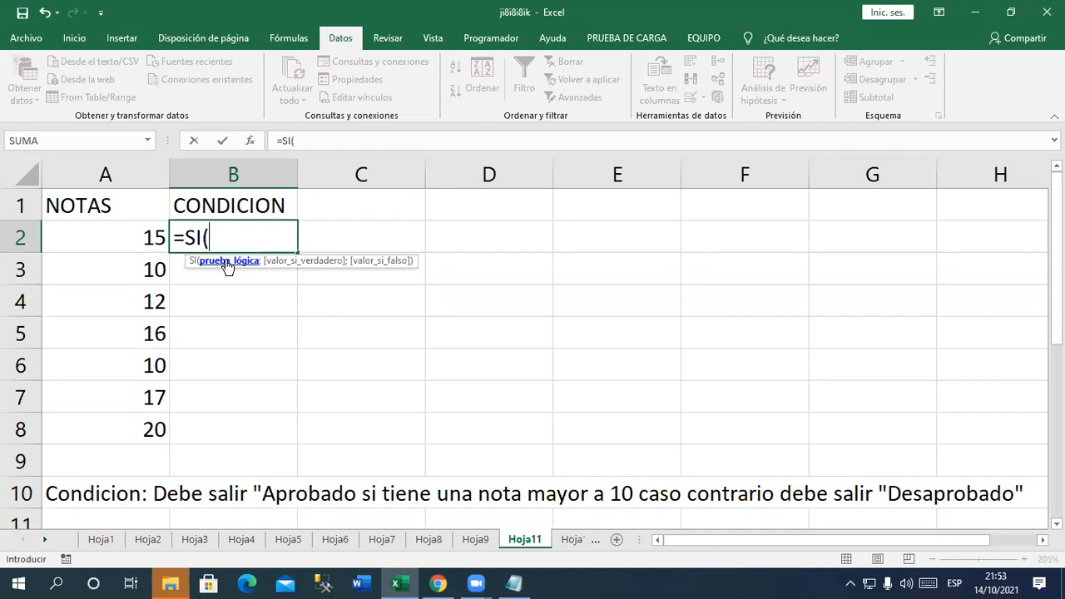
- In the Notepad notes, add the comparison operators =, >, <, >=, <=, <> on the line below the SI syntax
{"action": "left_click", "coordinate": [514, 583]}
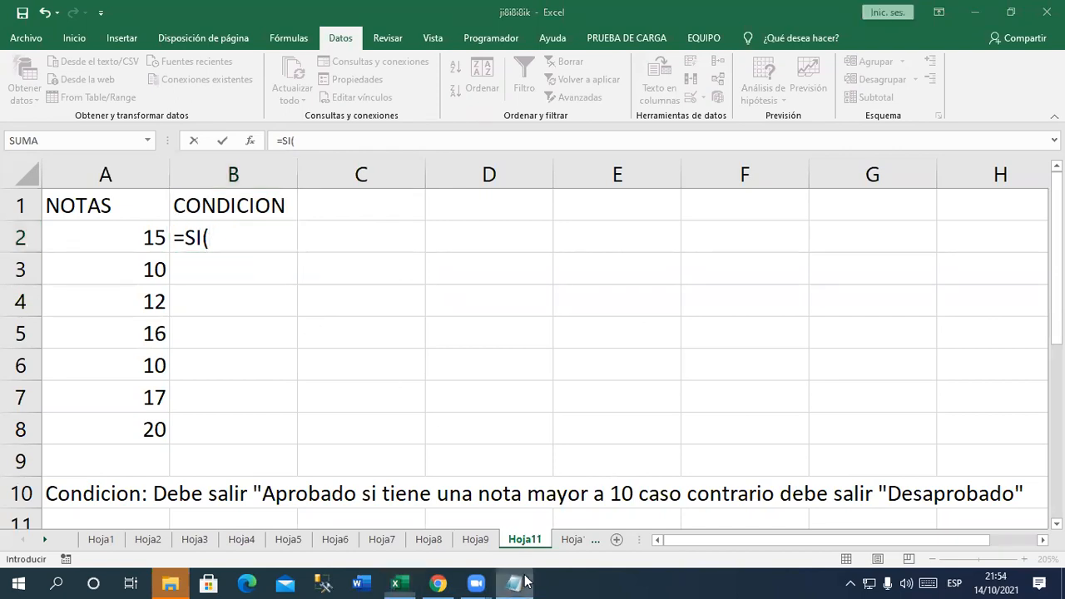
{"action": "key", "text": "Up"}
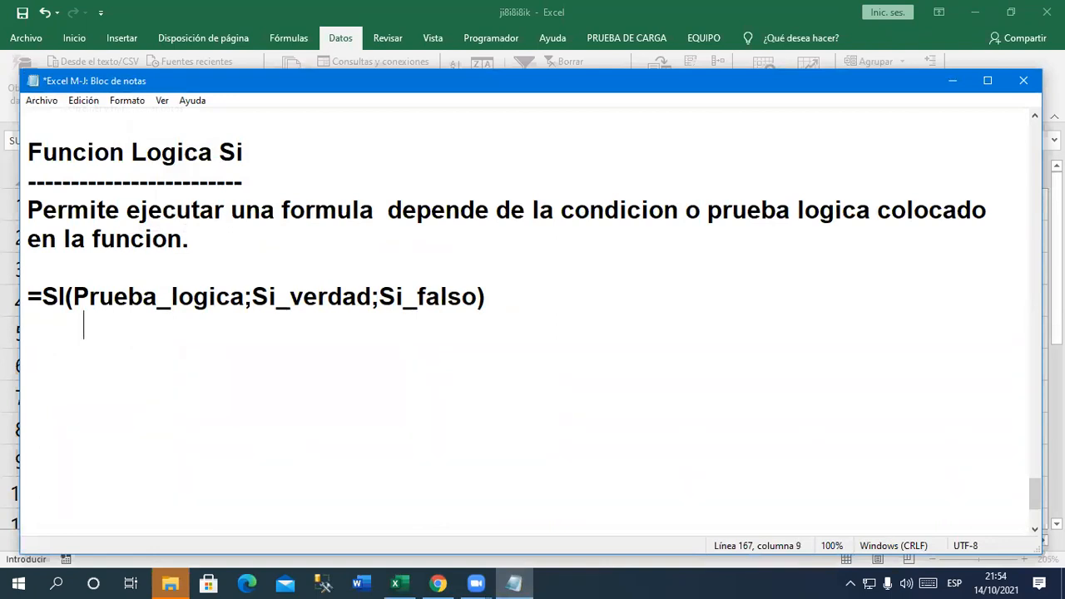
{"action": "type", "text": "=, >, <, >=, <="}
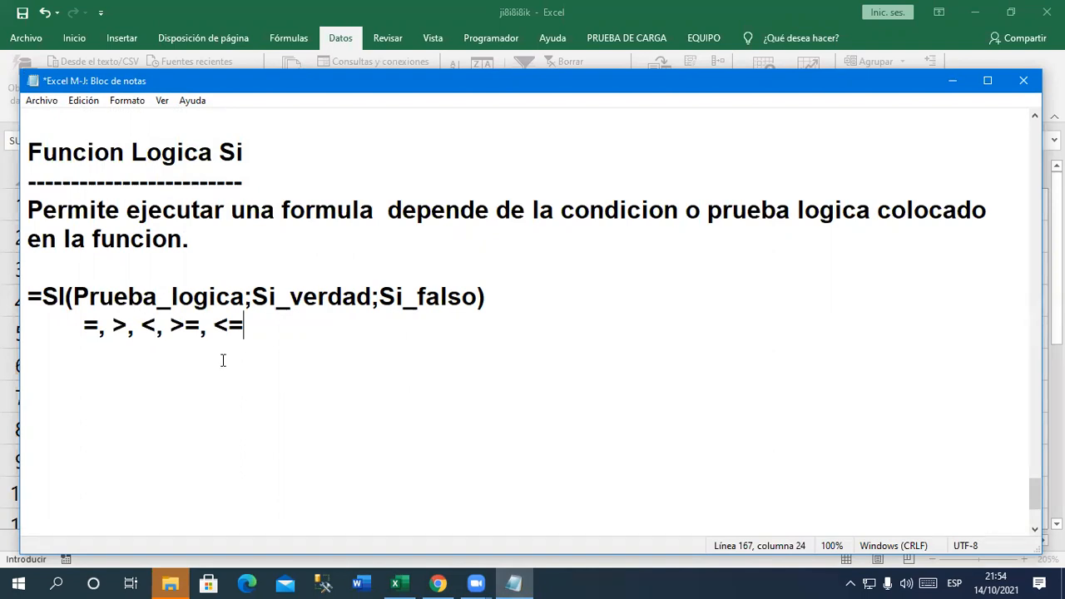
{"action": "type", "text": ", <>"}
{"action": "left_click_drag", "start_coordinate": [291, 327], "coordinate": [75, 325]}
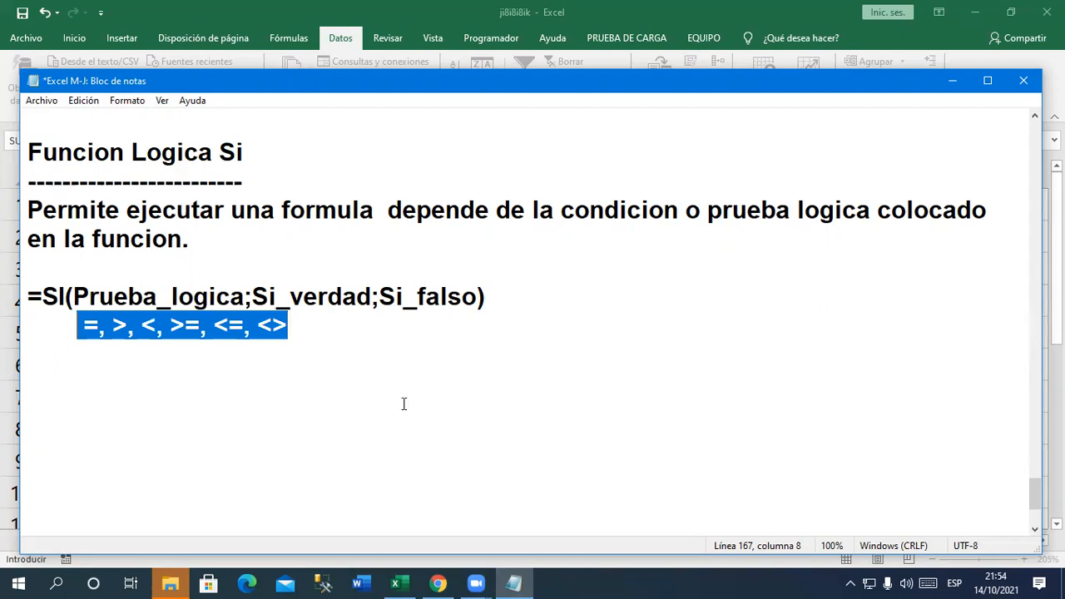
{"action": "left_click_drag", "start_coordinate": [288, 327], "coordinate": [90, 329]}
{"action": "left_click", "coordinate": [953, 80]}
- Back in Excel, complete the formula in B2 as =SI(A2>10;"Aprobado";"Desaprobado")
{"action": "left_click", "coordinate": [251, 238]}
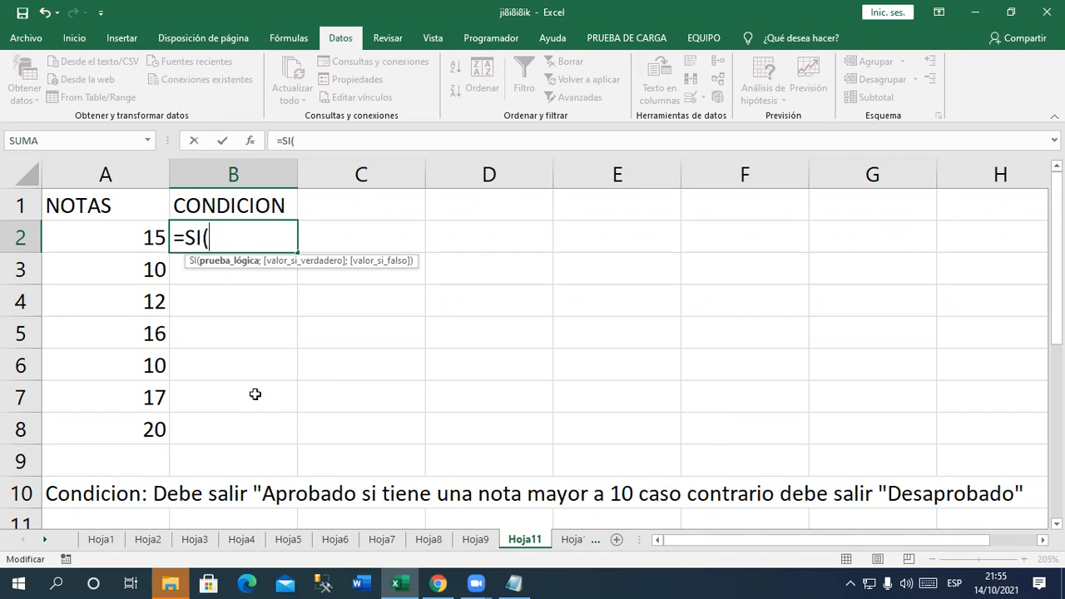
{"action": "left_click", "coordinate": [133, 239]}
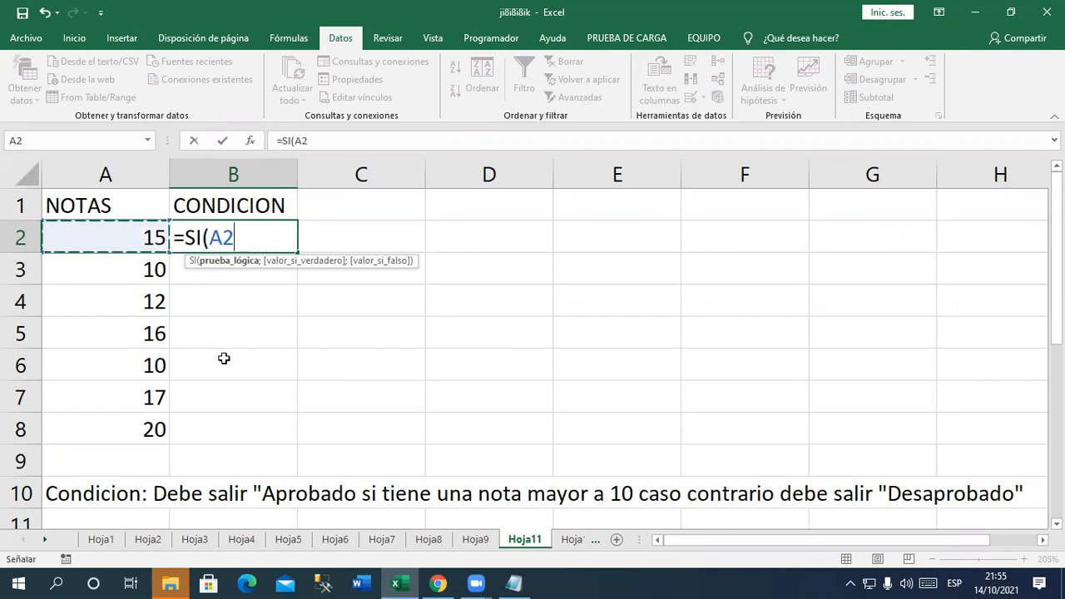
{"action": "type", "text": ">101"}
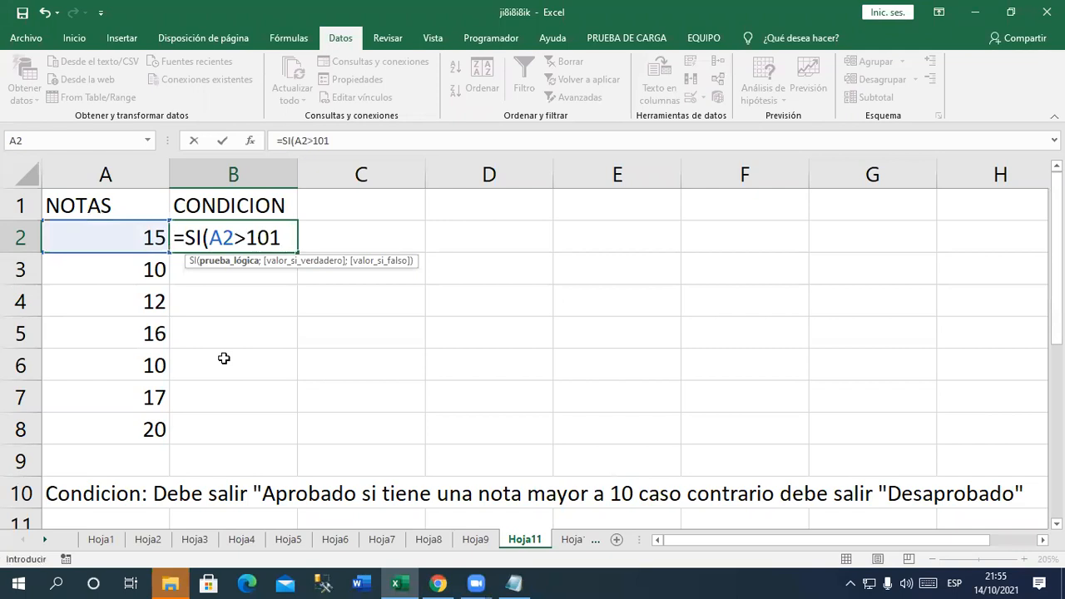
{"action": "key", "text": "BackSpace"}
{"action": "type", "text": ";"}
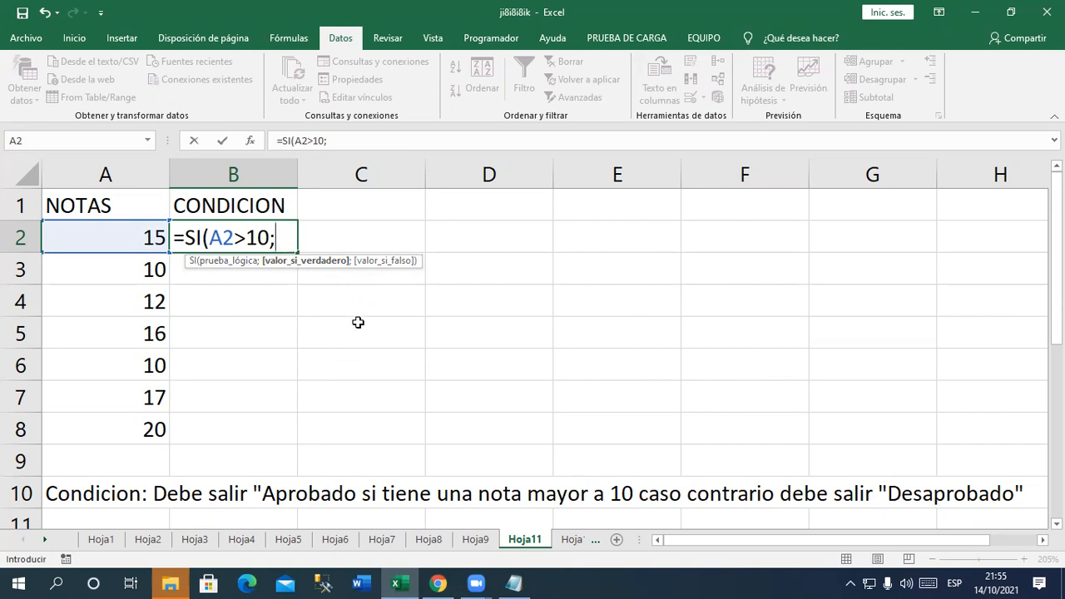
{"action": "type", "text": "\"Aprobado\";"}
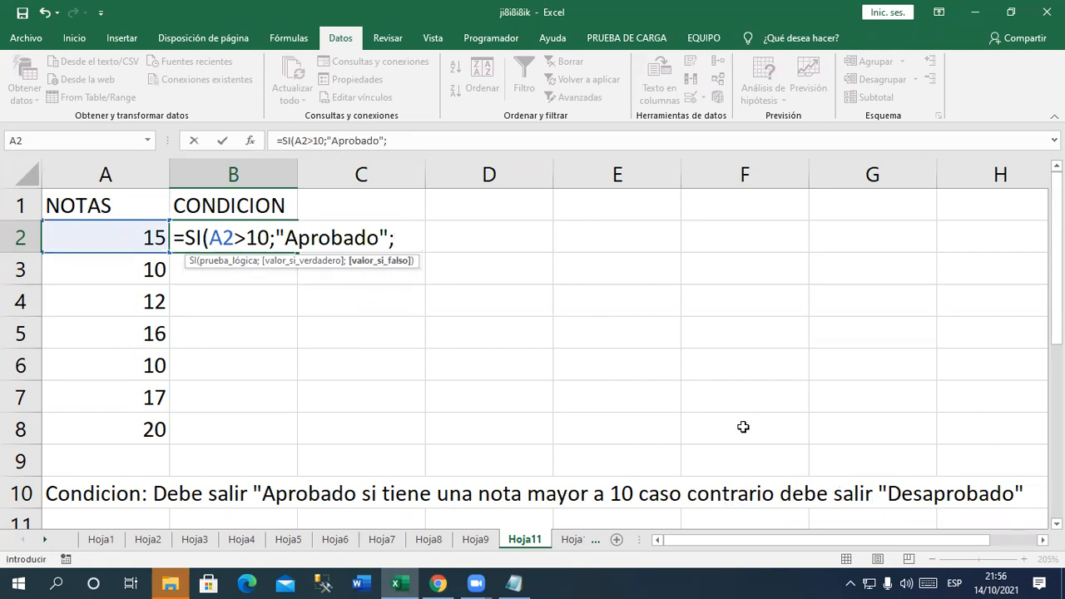
{"action": "type", "text": "\"Desaprobado"}
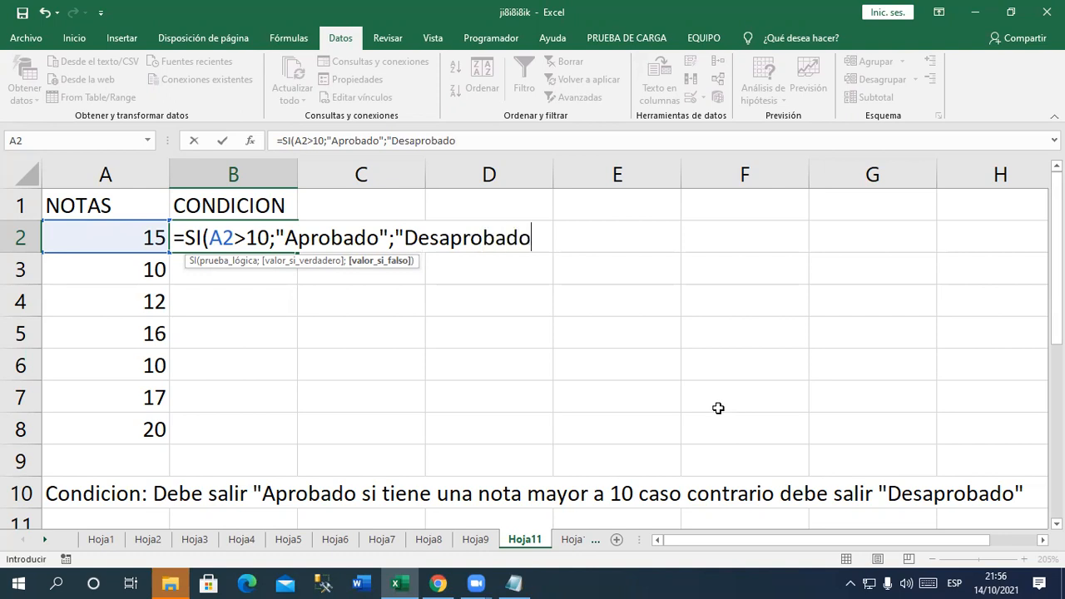
{"action": "type", "text": "\")"}
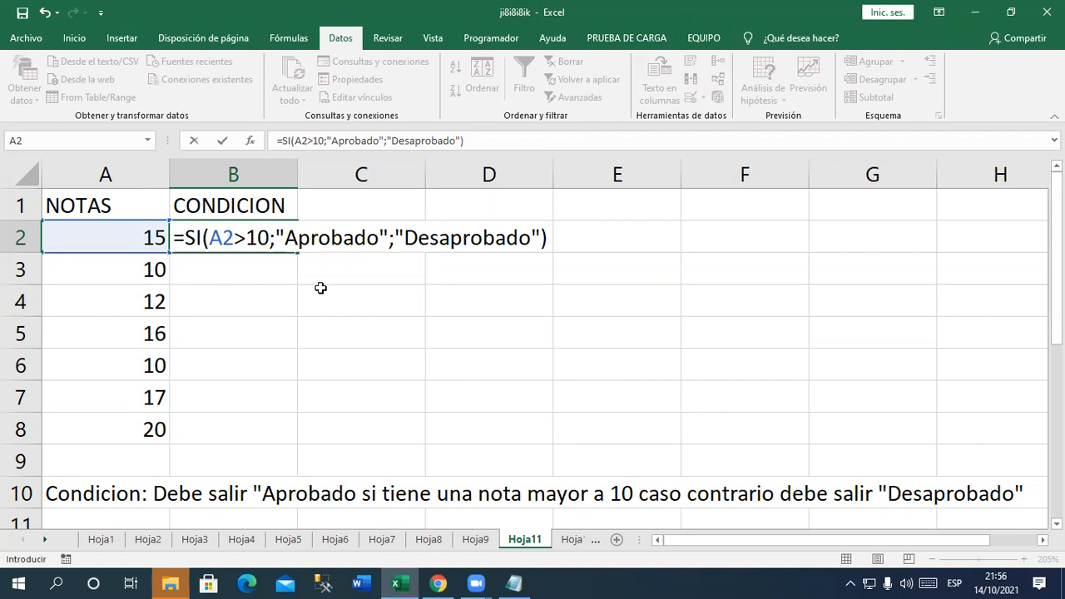
- Review the condition and the true and false values of the formula in B2, and commit it
{"action": "left_click", "coordinate": [270, 237]}
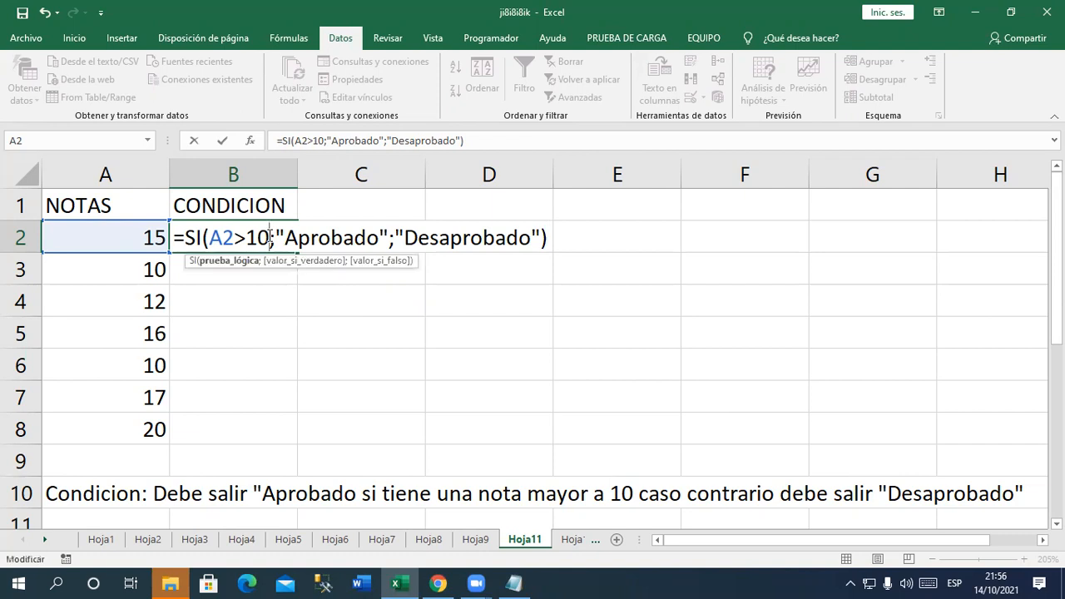
{"action": "left_click_drag", "start_coordinate": [258, 237], "coordinate": [208, 238]}
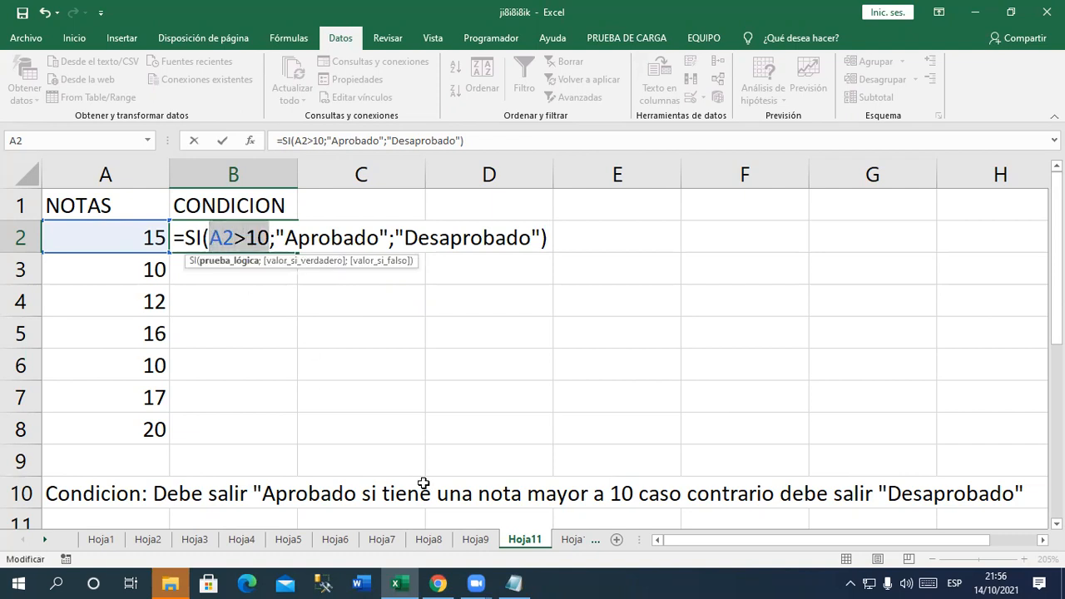
{"action": "left_click", "coordinate": [288, 237]}
{"action": "left_click_drag", "start_coordinate": [289, 238], "coordinate": [380, 239]}
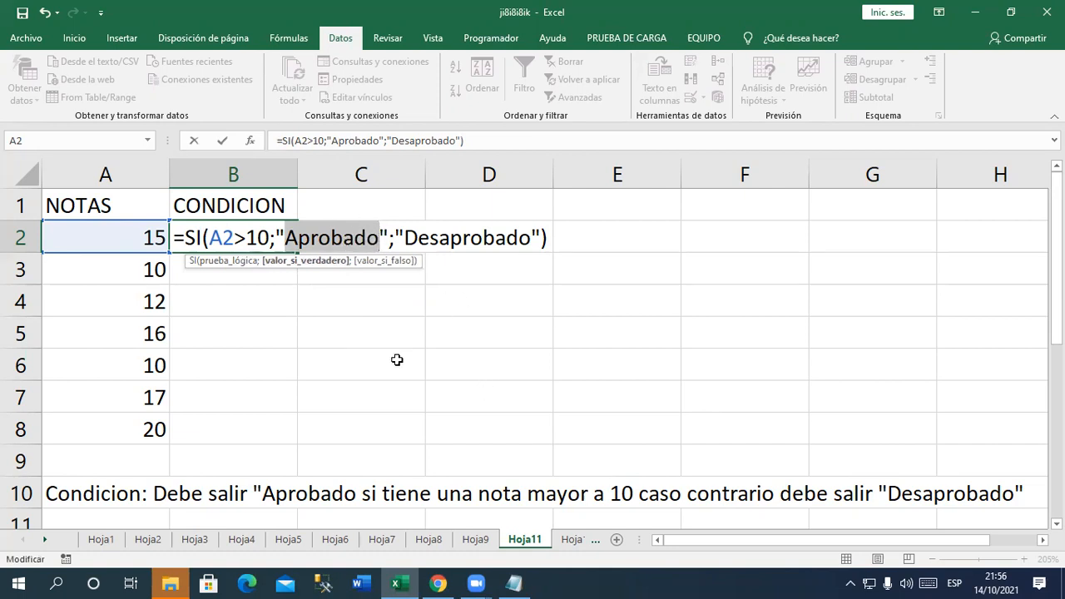
{"action": "left_click_drag", "start_coordinate": [278, 238], "coordinate": [391, 238]}
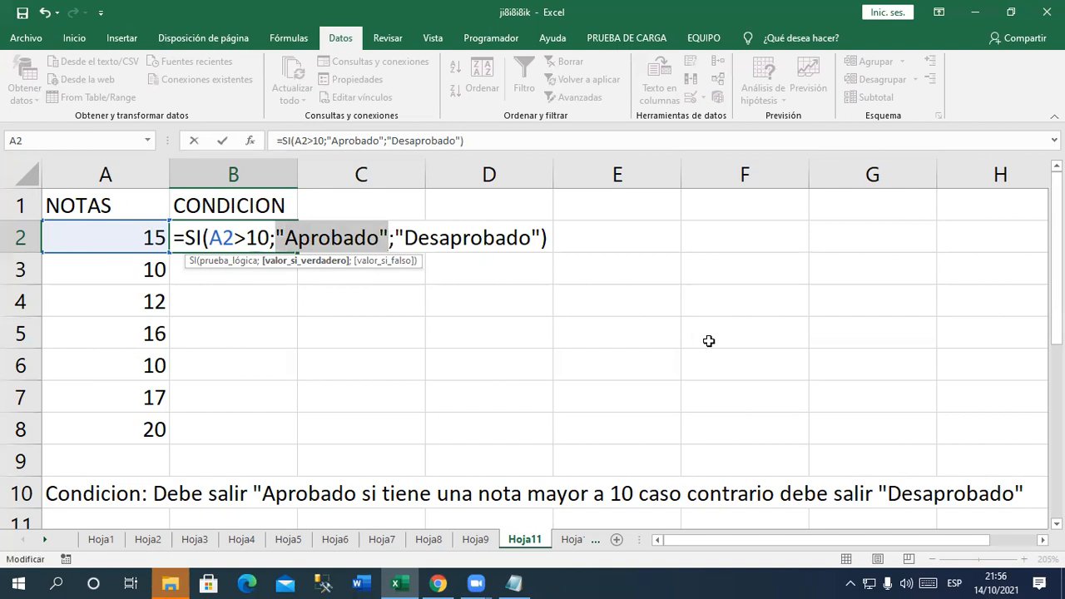
{"action": "left_click_drag", "start_coordinate": [272, 238], "coordinate": [212, 238]}
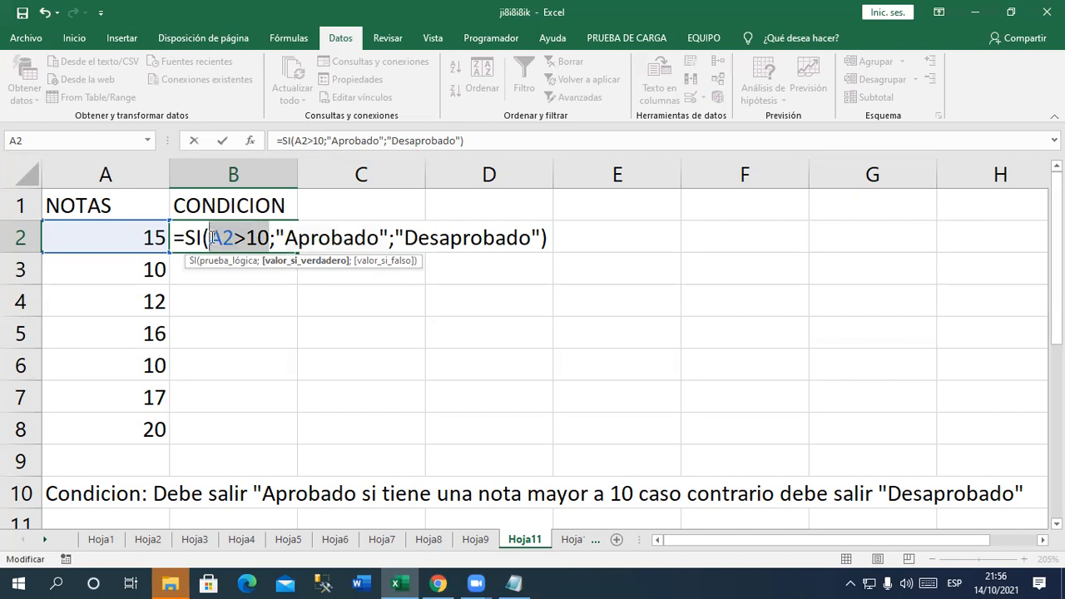
{"action": "left_click_drag", "start_coordinate": [395, 238], "coordinate": [541, 238]}
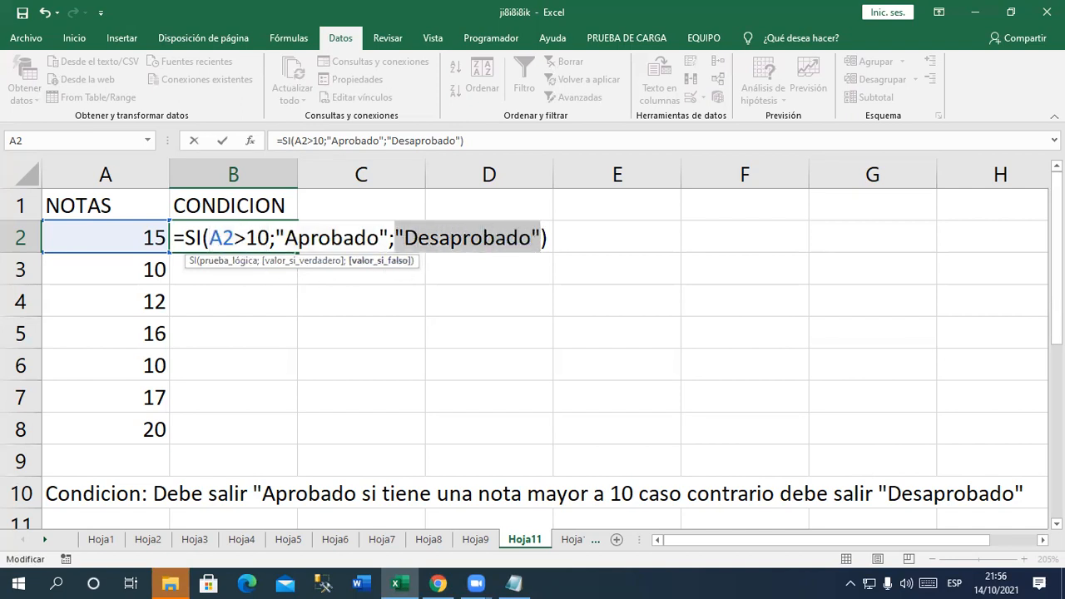
{"action": "left_click", "coordinate": [550, 239]}
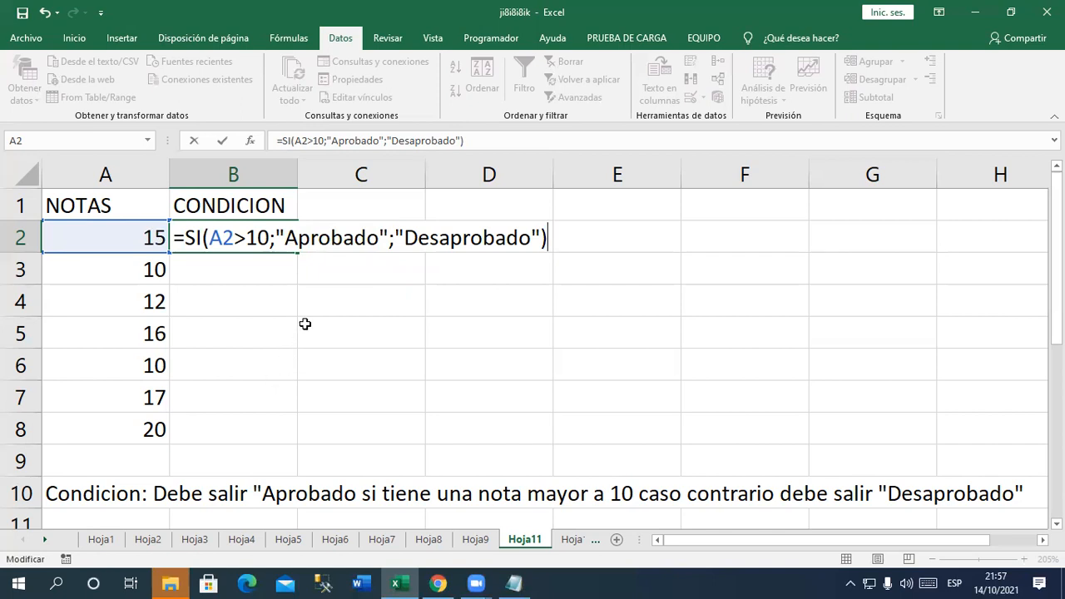
{"action": "left_click_drag", "start_coordinate": [277, 238], "coordinate": [391, 235]}
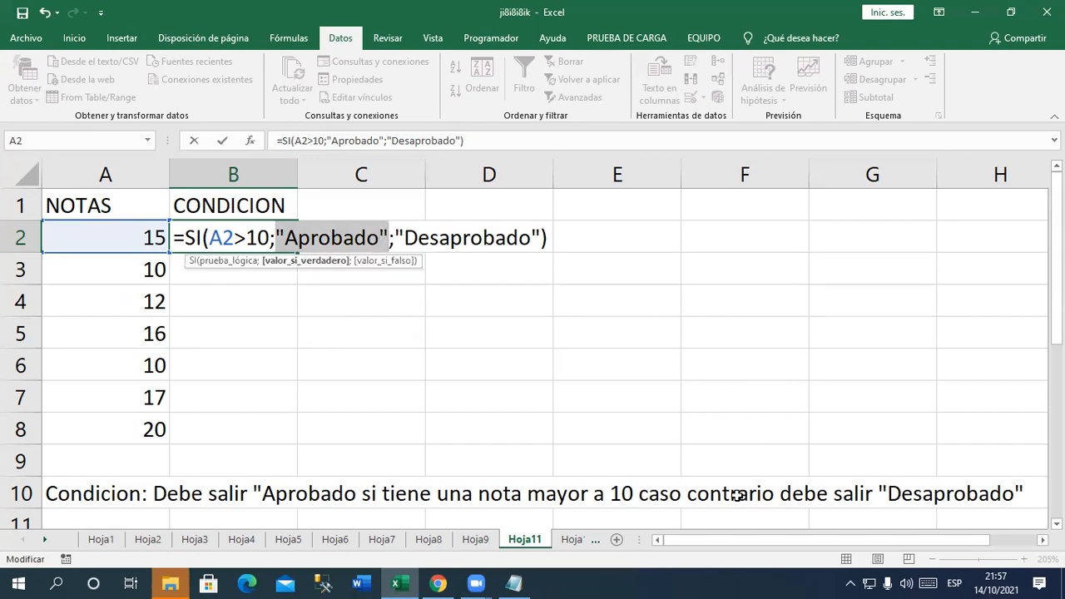
{"action": "key", "text": "Return"}
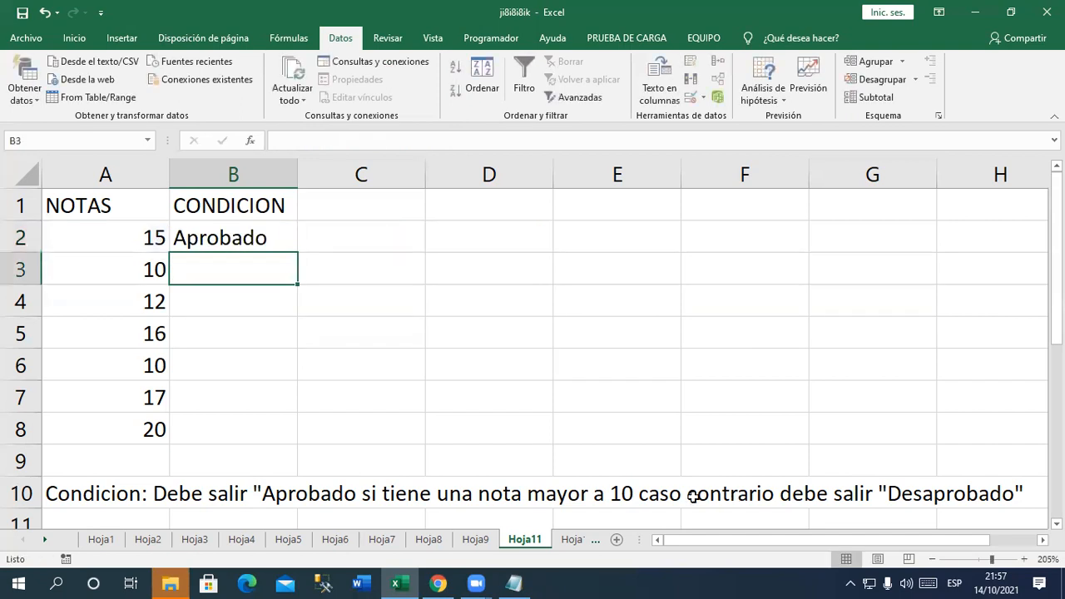
- Fill the SI formula from B2 down into B3 and widen column B to fit its text
{"action": "left_click", "coordinate": [277, 242]}
{"action": "left_click", "coordinate": [235, 264]}
{"action": "left_click", "coordinate": [278, 241]}
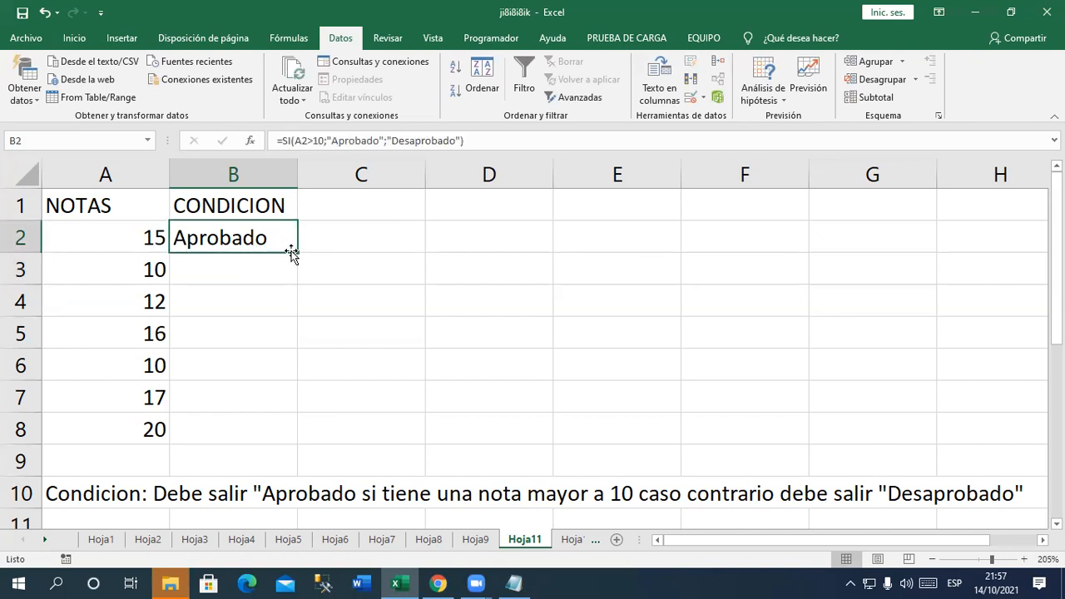
{"action": "left_click", "coordinate": [250, 273]}
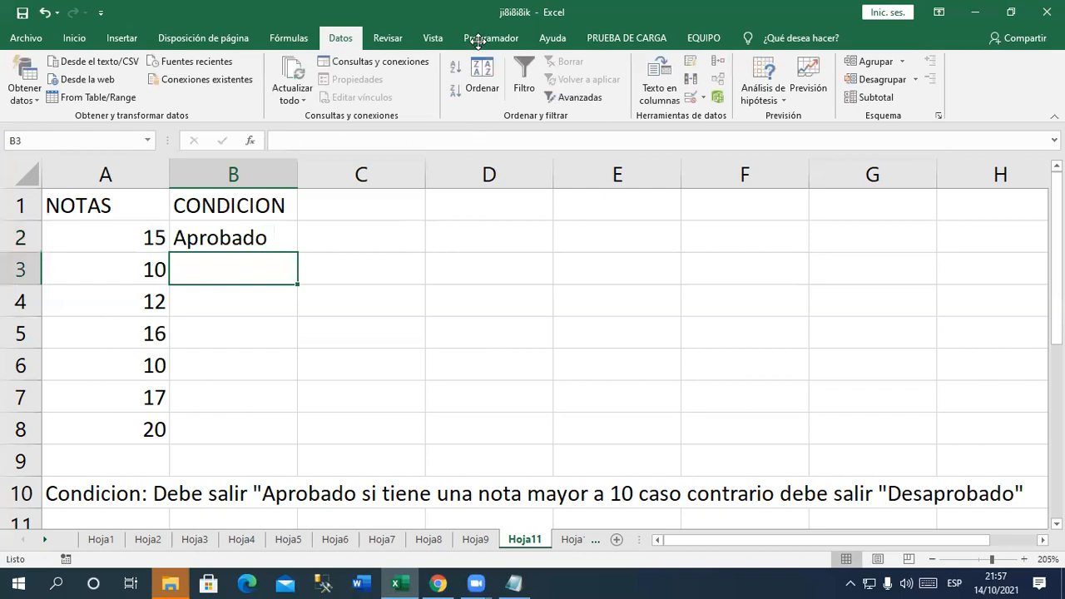
{"action": "left_click", "coordinate": [707, 167]}
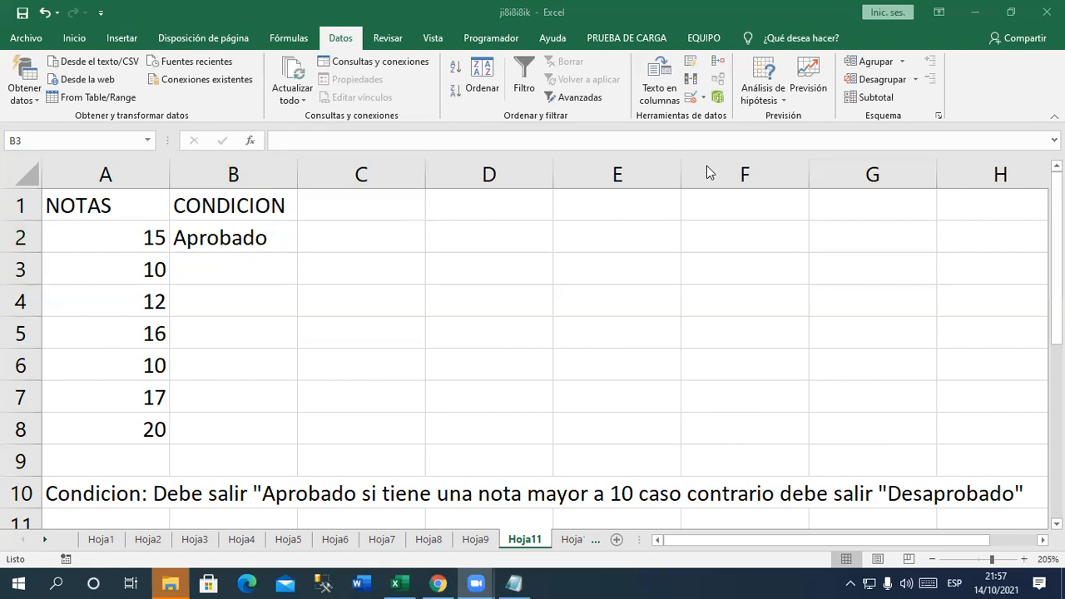
{"action": "left_click", "coordinate": [286, 240]}
{"action": "left_click_drag", "start_coordinate": [294, 262], "coordinate": [295, 283]}
{"action": "left_click_drag", "start_coordinate": [301, 178], "coordinate": [336, 212]}
- Examine the false-value argument of the copied SI formula in B3
{"action": "double_click", "coordinate": [333, 260]}
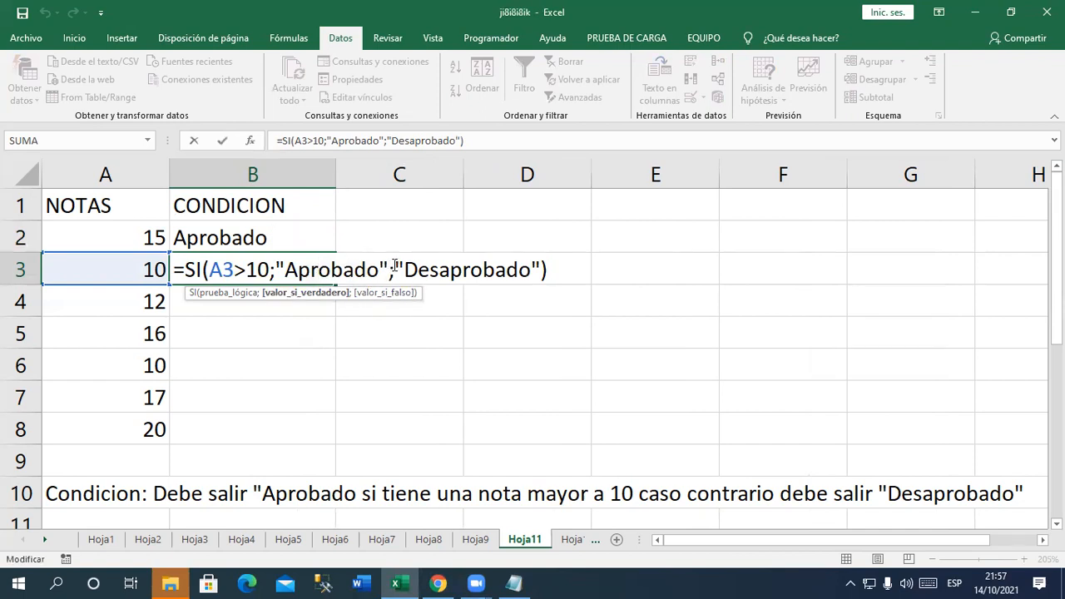
{"action": "left_click_drag", "start_coordinate": [394, 268], "coordinate": [543, 268]}
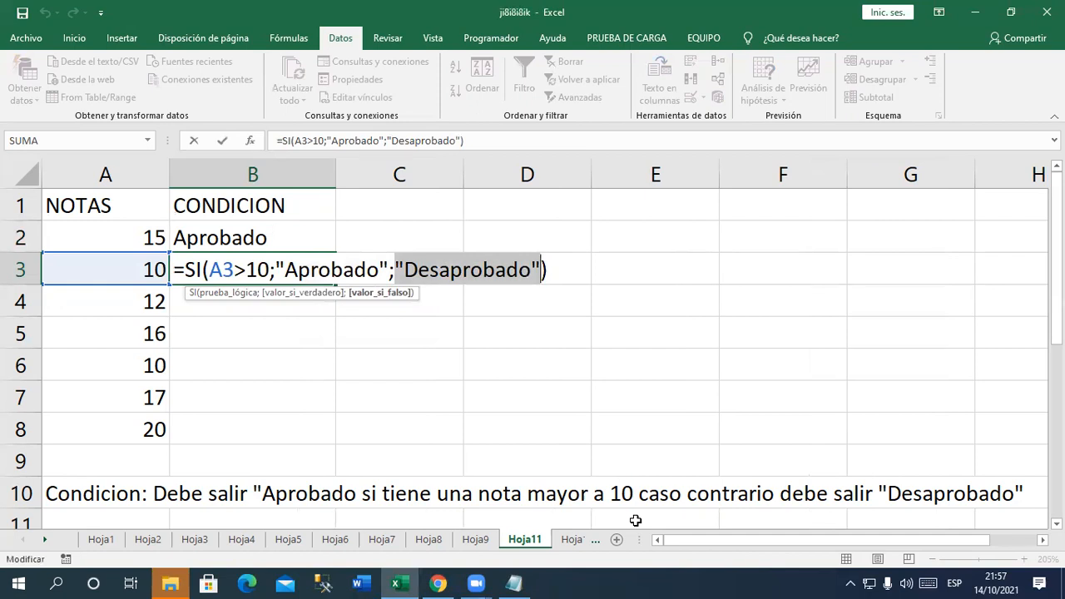
{"action": "key", "text": "Return"}
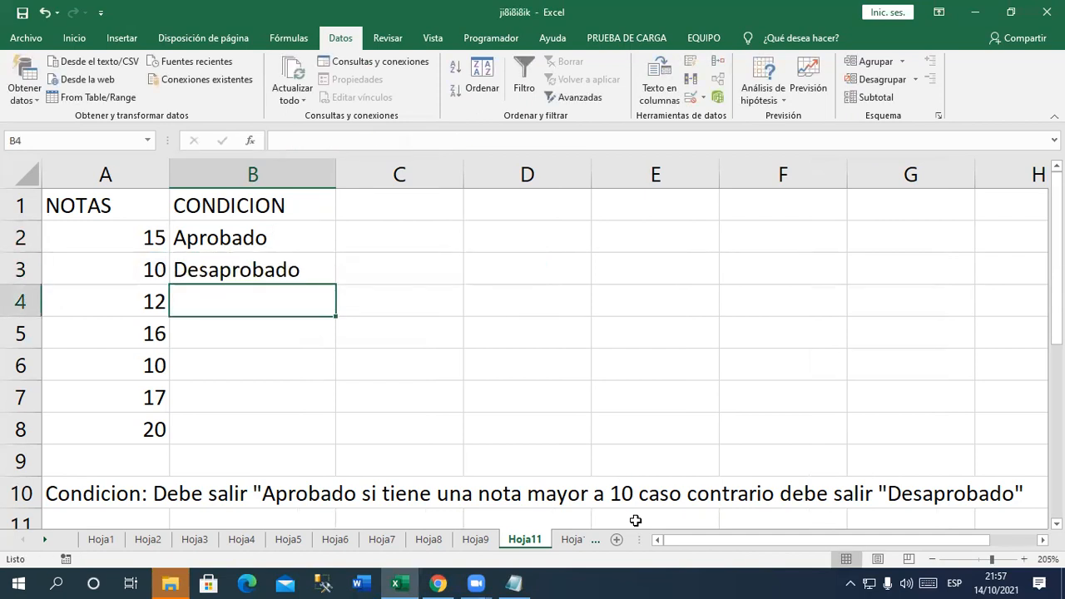
- Fill the SI formula from B3 down to B8 for the remaining grades
{"action": "left_click", "coordinate": [317, 279]}
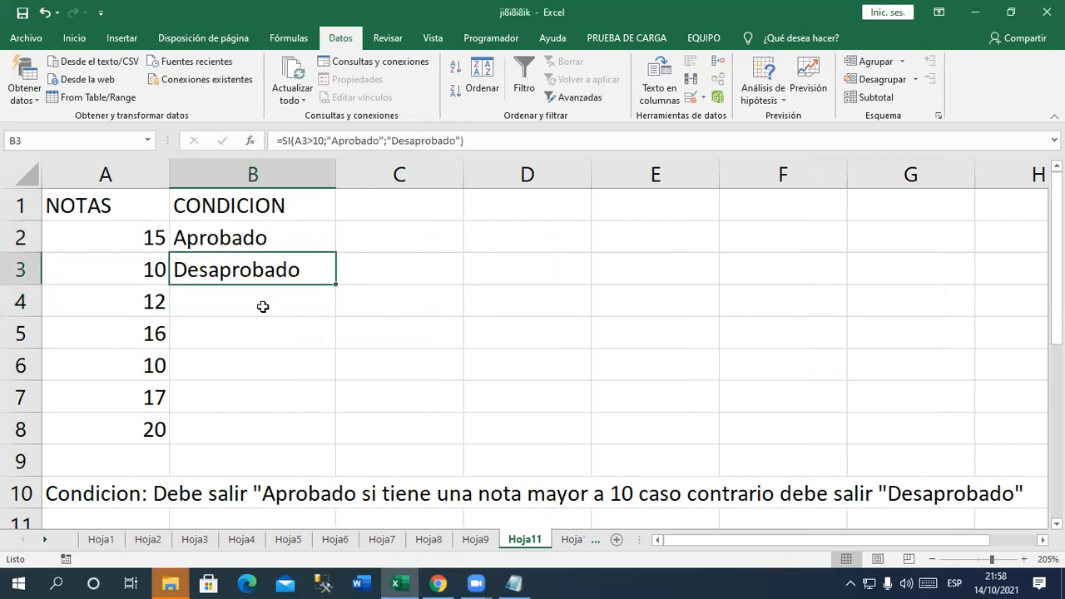
{"action": "left_click_drag", "start_coordinate": [335, 285], "coordinate": [335, 439]}
{"action": "left_click", "coordinate": [319, 306]}
{"action": "left_click", "coordinate": [441, 400]}
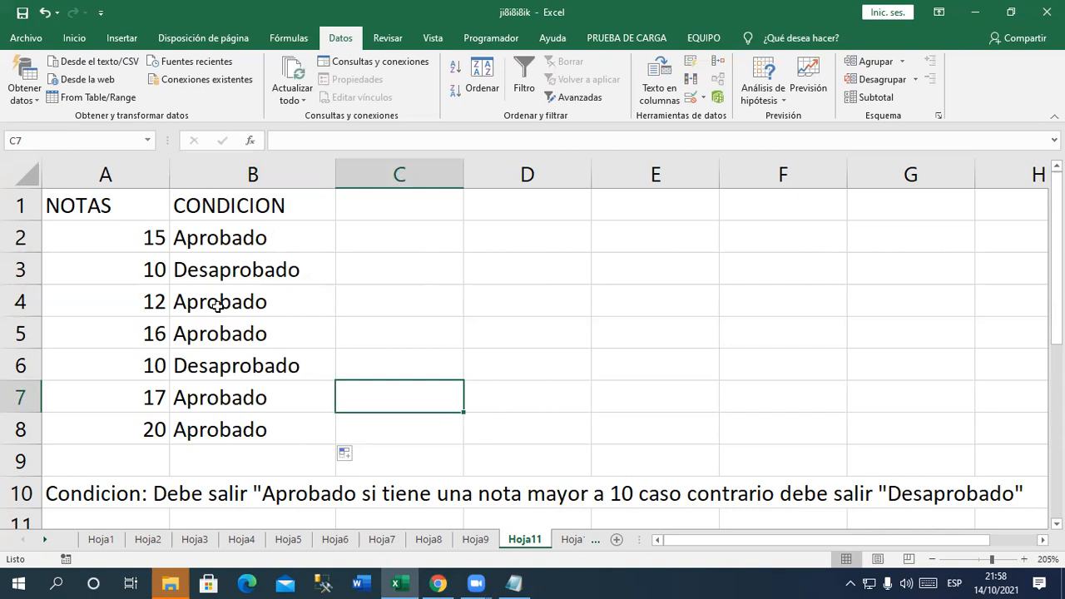
- Change the first grade in A2 to 8 to test the formula
{"action": "left_click", "coordinate": [146, 240]}
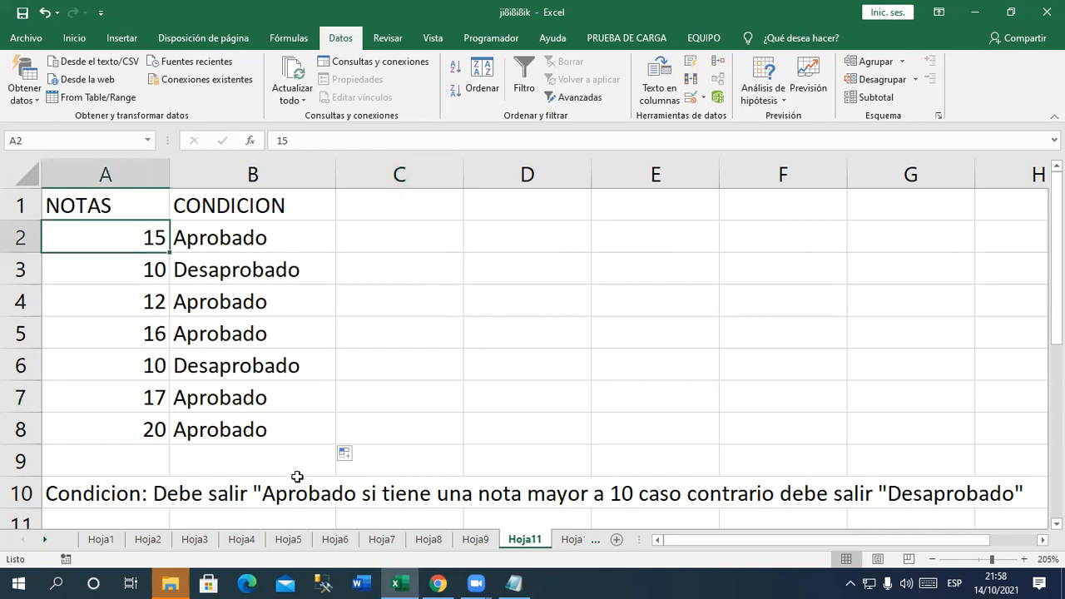
{"action": "type", "text": "8"}
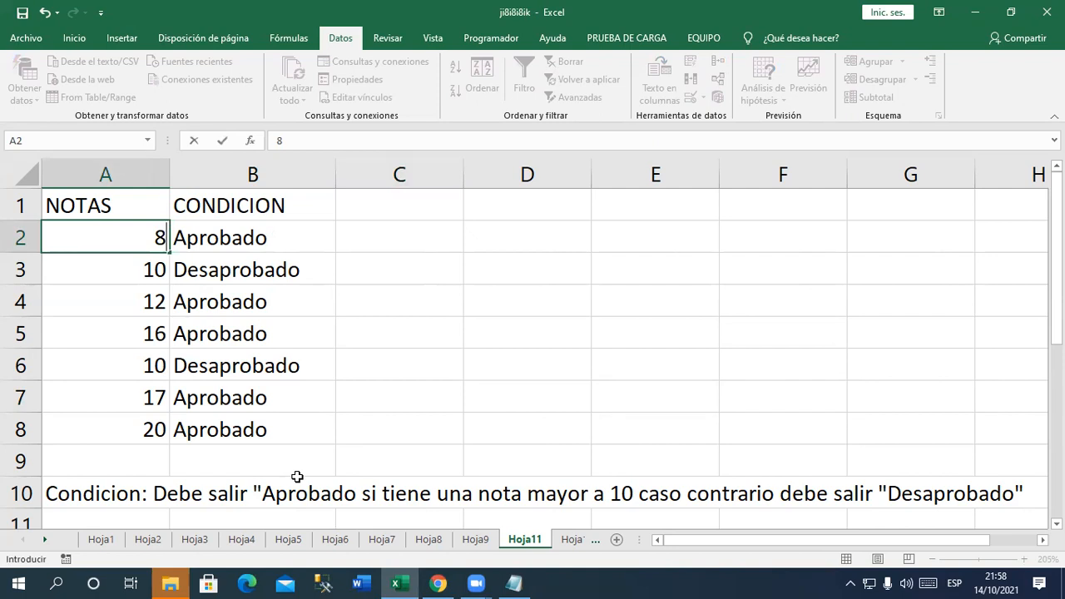
{"action": "key", "text": "Return"}
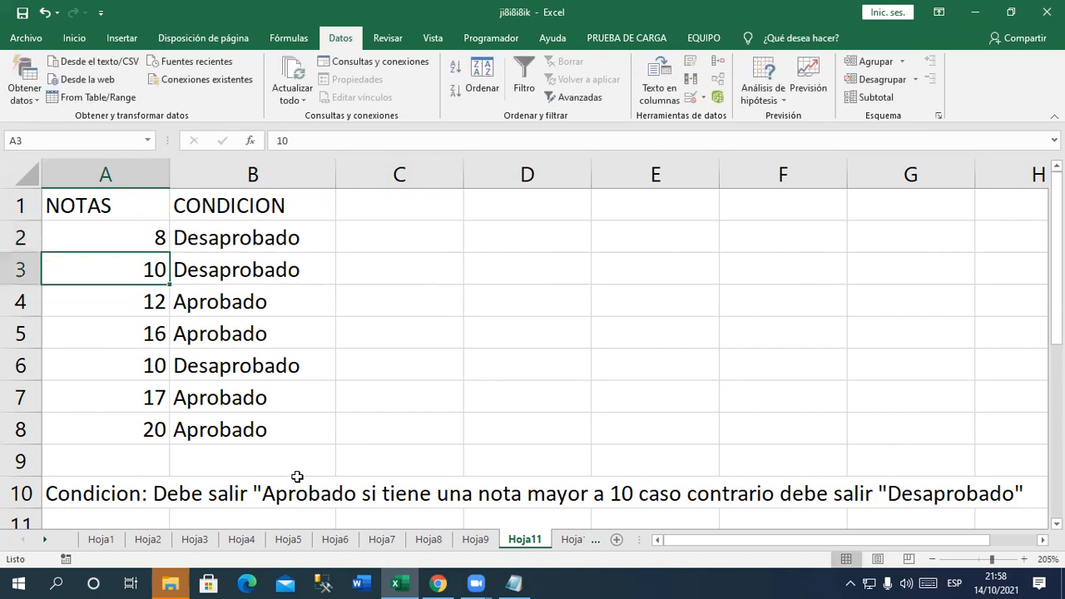
- Examine the SI formula in B2, going through its logical test, its true value and its false value
{"action": "key", "text": "Up"}
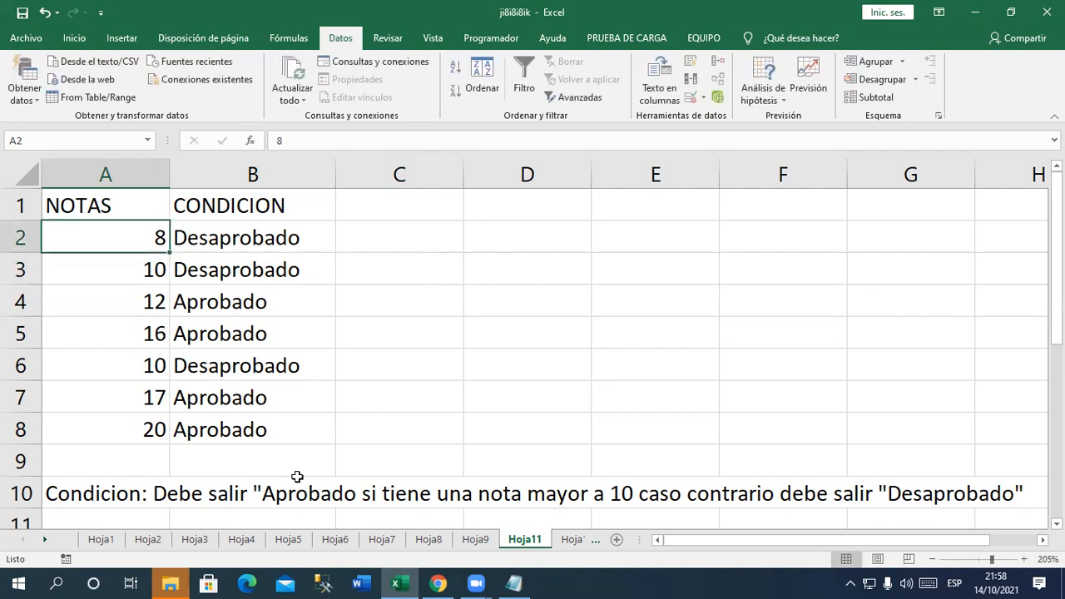
{"action": "key", "text": "Right"}
{"action": "key", "text": "F2"}
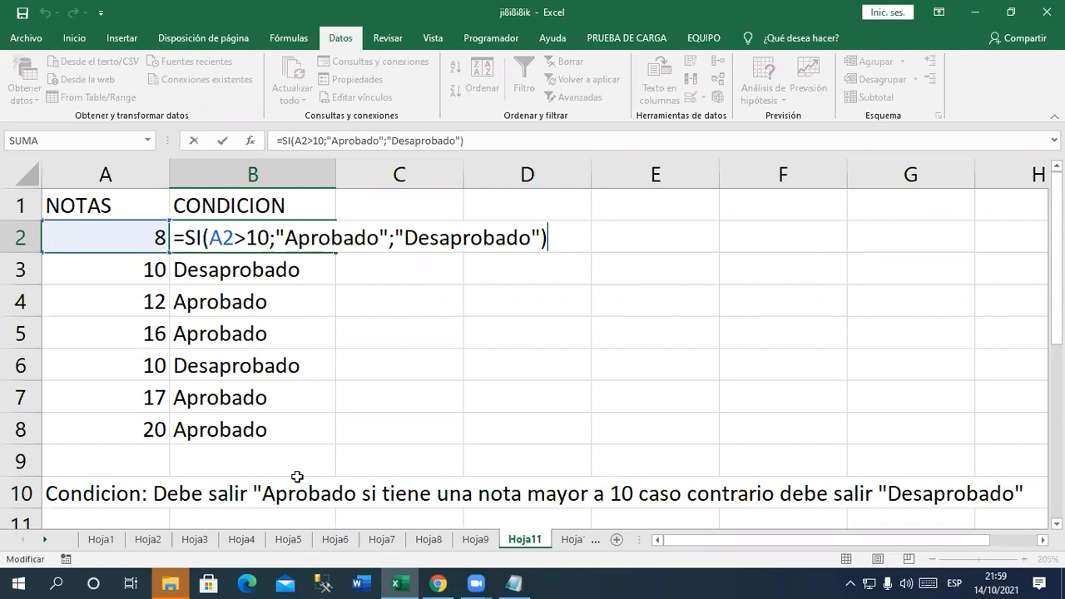
{"action": "key", "text": "Return"}
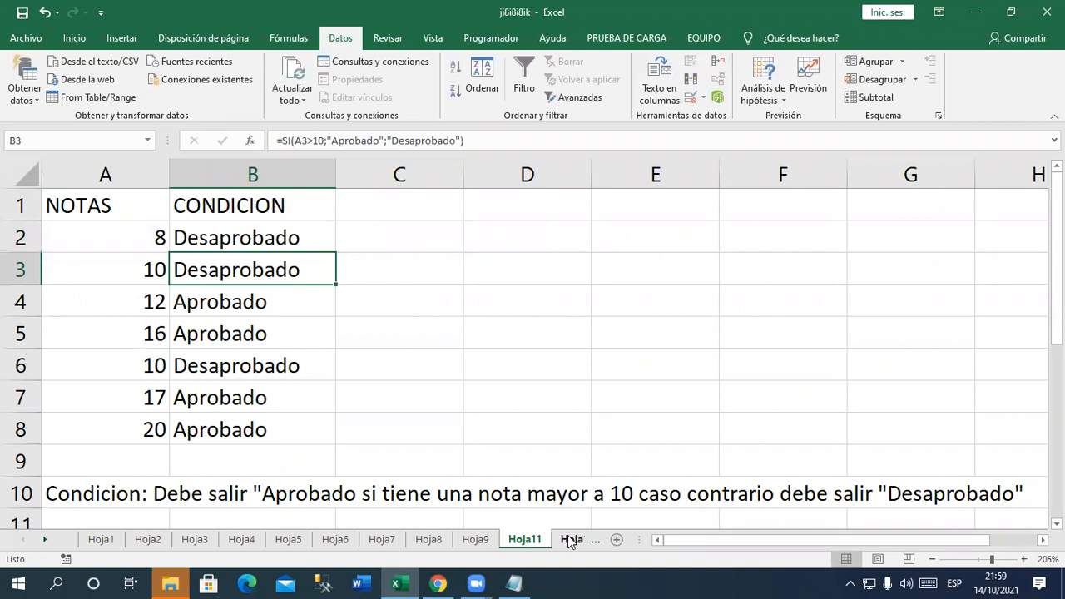
{"action": "double_click", "coordinate": [287, 238]}
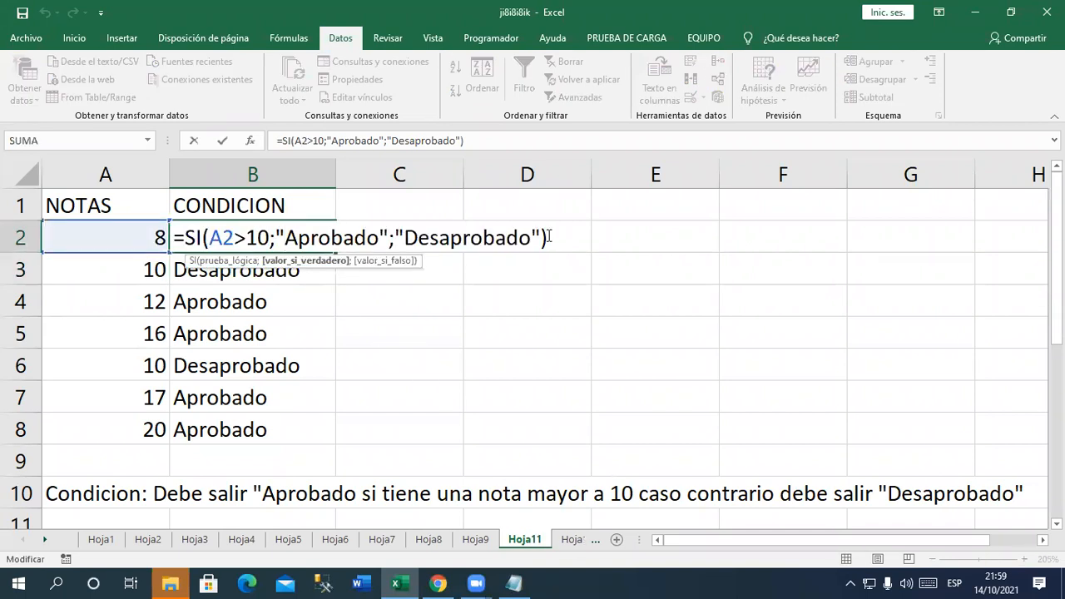
{"action": "left_click", "coordinate": [550, 238]}
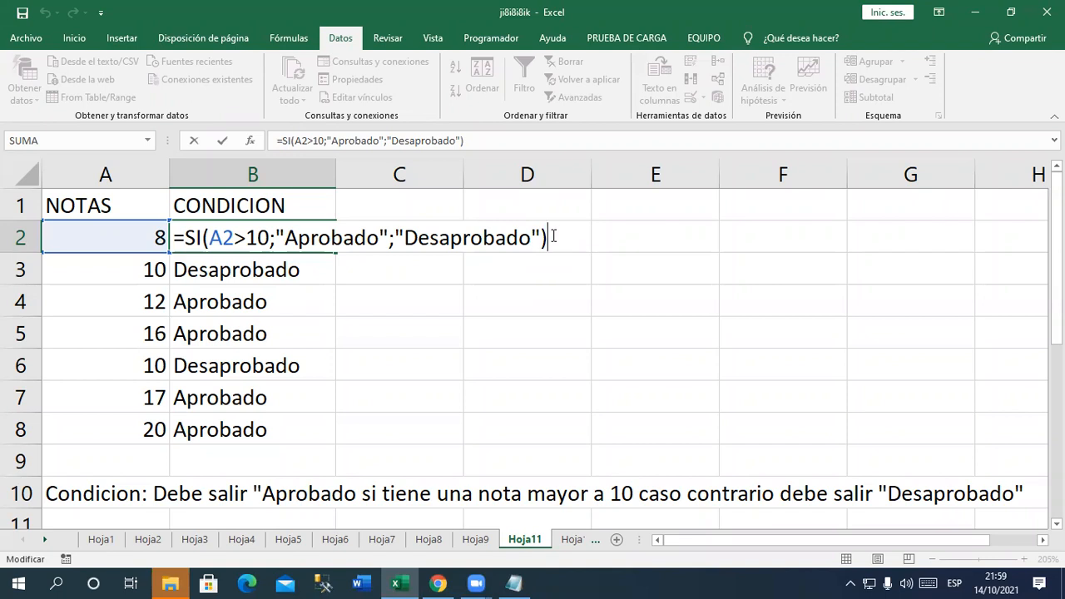
{"action": "left_click_drag", "start_coordinate": [269, 238], "coordinate": [211, 238]}
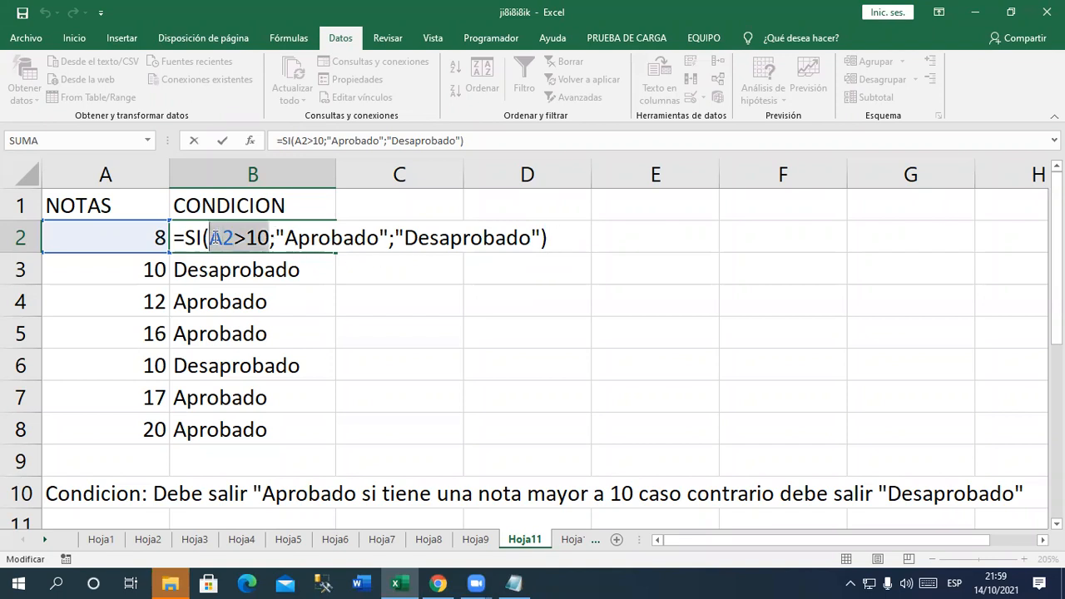
{"action": "left_click_drag", "start_coordinate": [274, 238], "coordinate": [541, 238]}
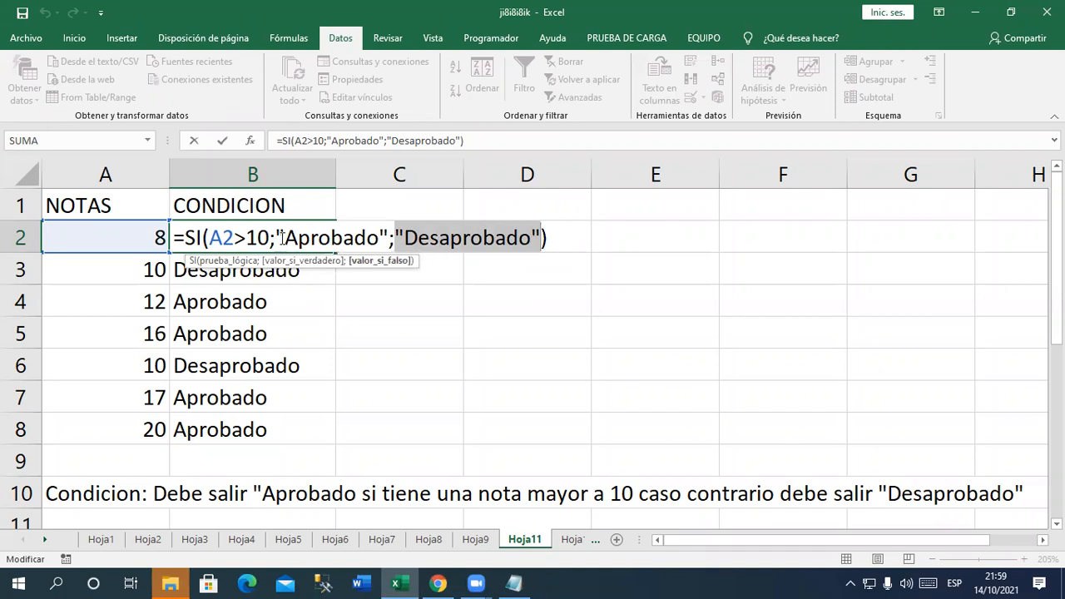
{"action": "left_click_drag", "start_coordinate": [276, 238], "coordinate": [388, 237]}
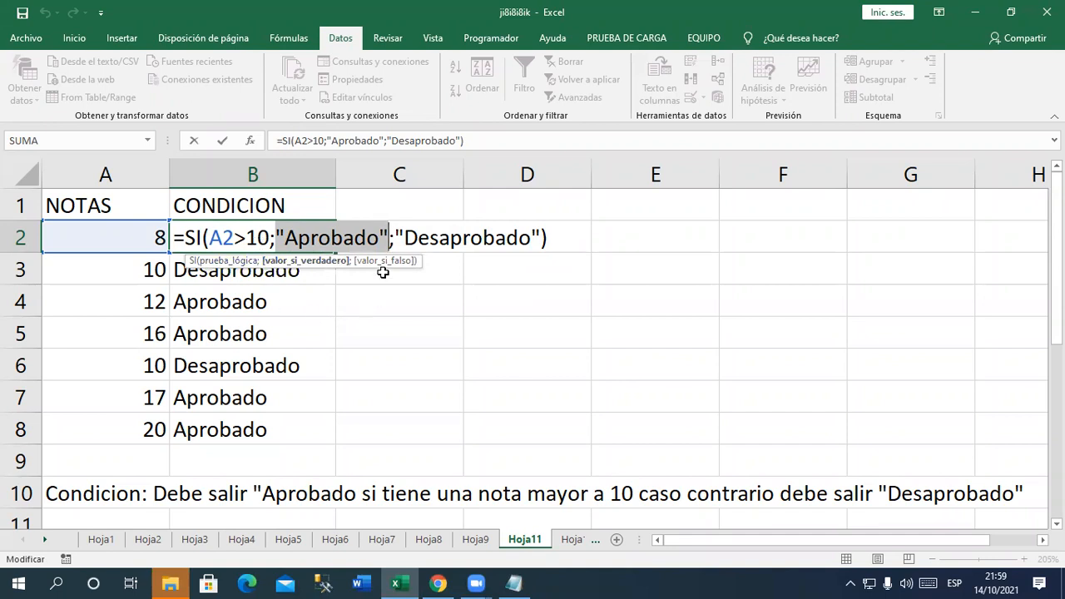
{"action": "left_click_drag", "start_coordinate": [395, 238], "coordinate": [542, 238]}
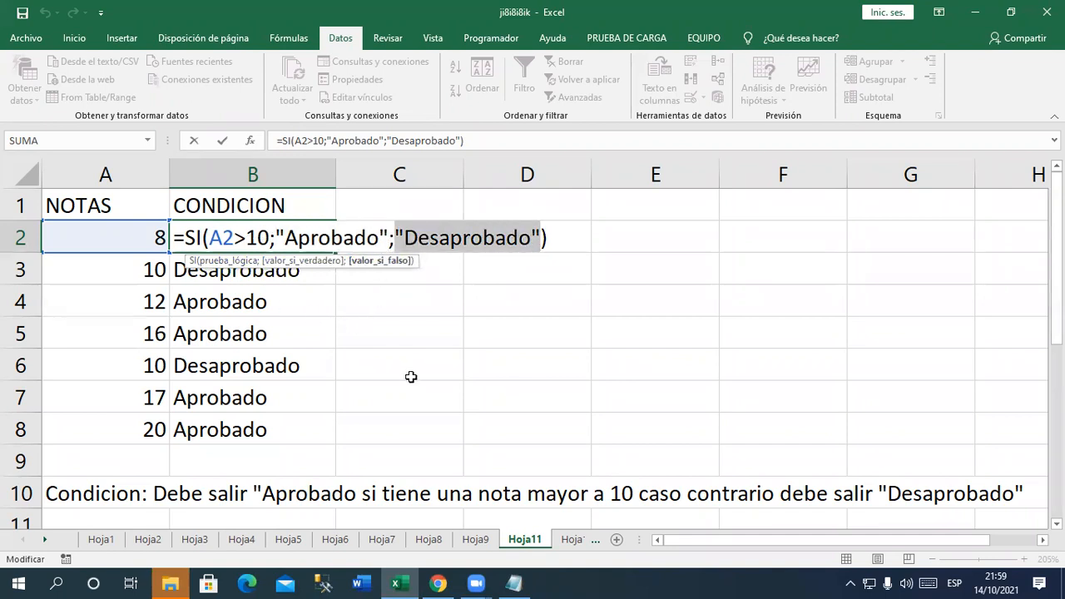
{"action": "key", "text": "Return"}
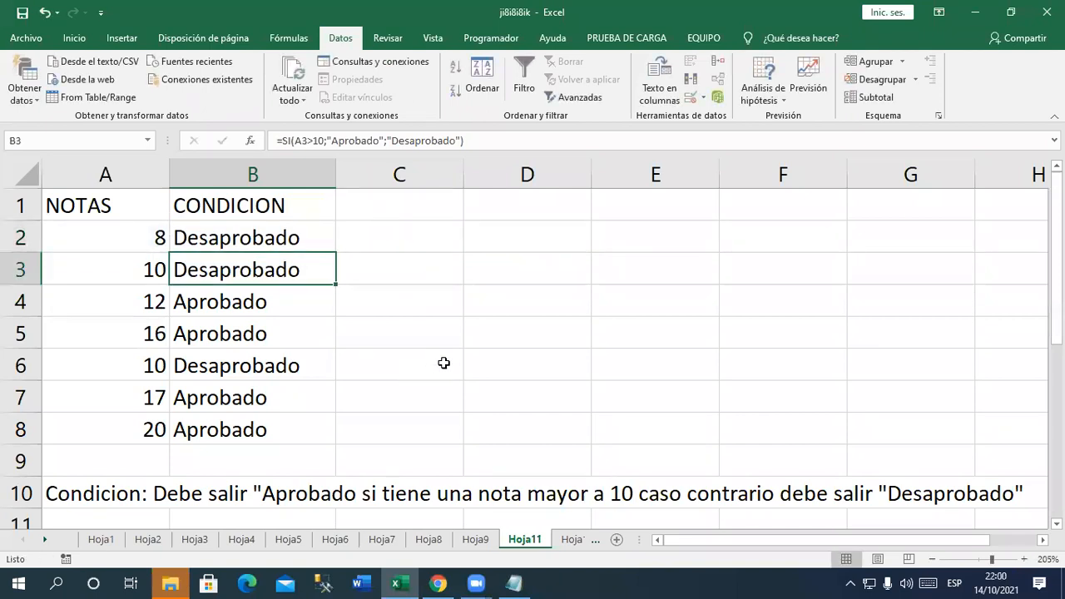
- Add a new worksheet after Hoja10 and enter the heading SUELDO in A1
{"action": "left_click", "coordinate": [574, 540]}
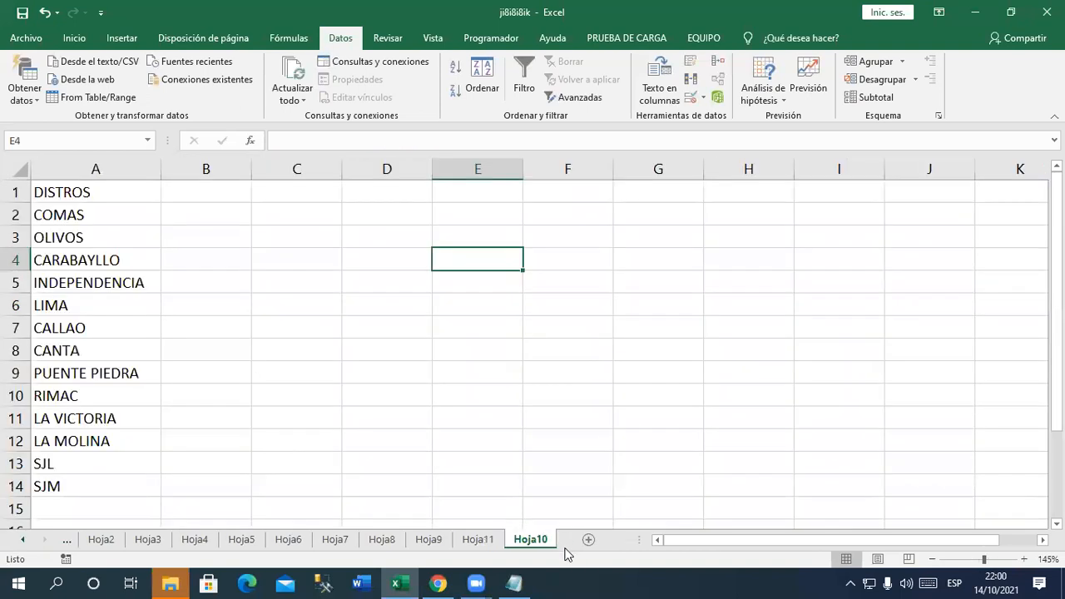
{"action": "left_click", "coordinate": [588, 540]}
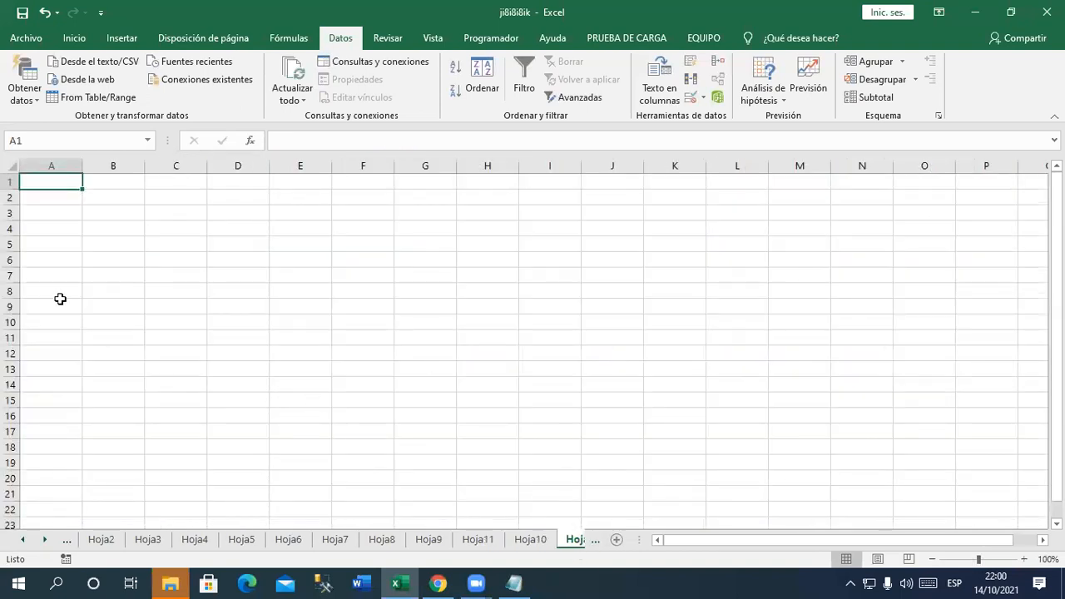
{"action": "scroll", "coordinate": [117, 297], "scroll_direction": "up", "scroll_amount": 2}
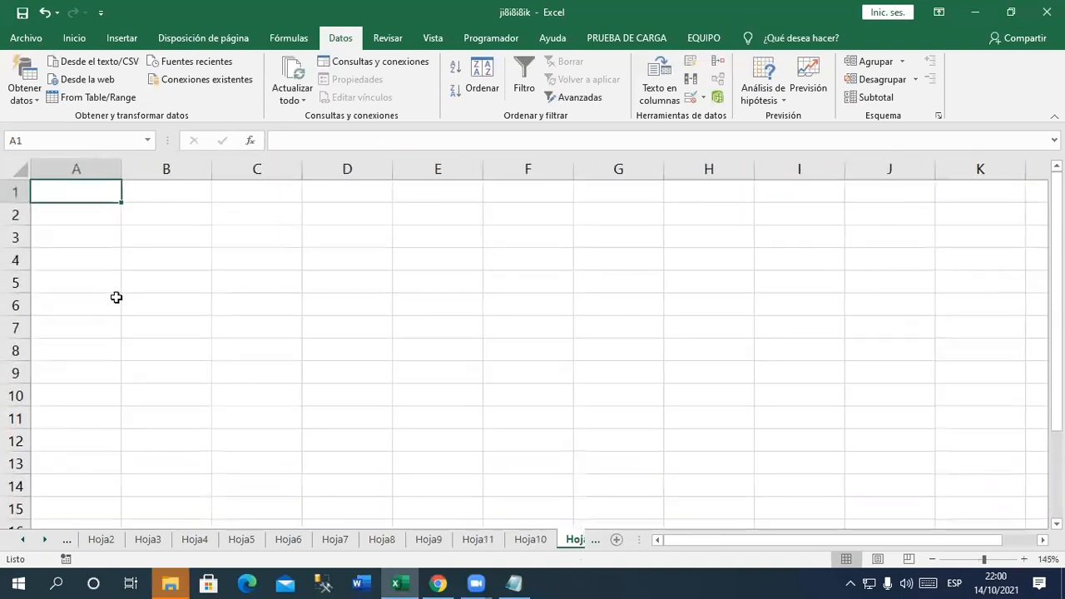
{"action": "type", "text": "SUELDO"}
{"action": "key", "text": "Return"}
{"action": "scroll", "coordinate": [116, 297], "scroll_direction": "up", "scroll_amount": 3, "text": "ctrl"}
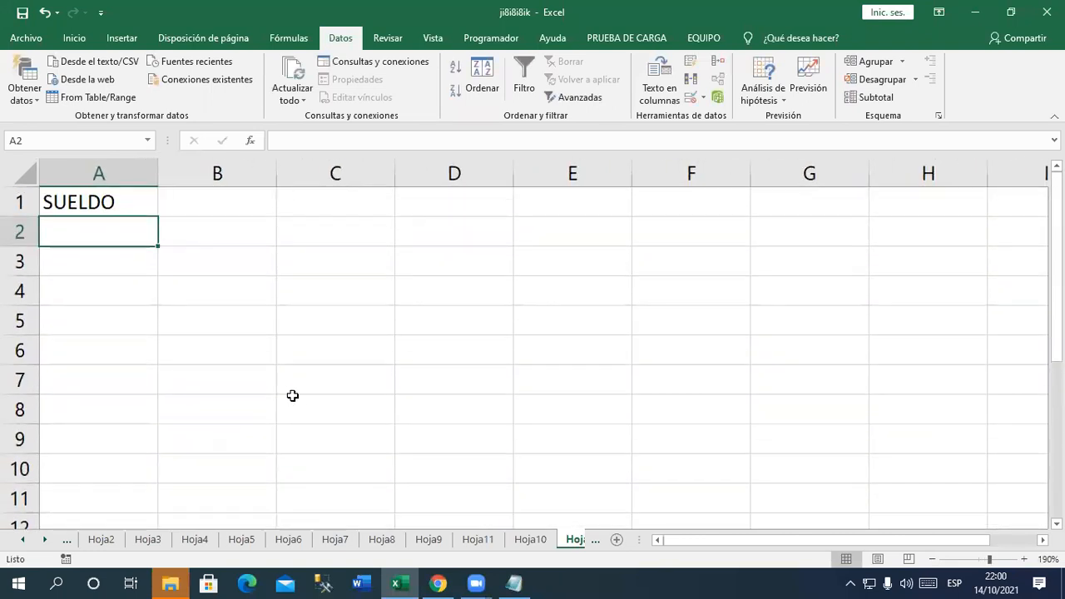
- Fill A2 to A7 under SUELDO with the salaries 1500, 1200, 1000, 1400, 900 and 1350
{"action": "type", "text": "1500"}
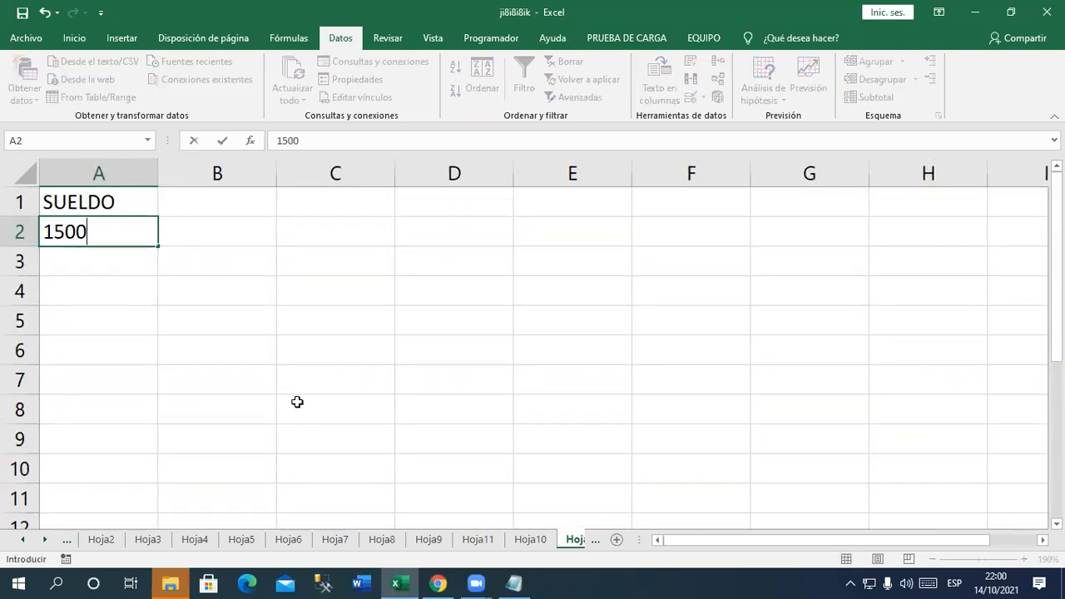
{"action": "key", "text": "Return"}
{"action": "type", "text": "1"}
{"action": "type", "text": "00"}
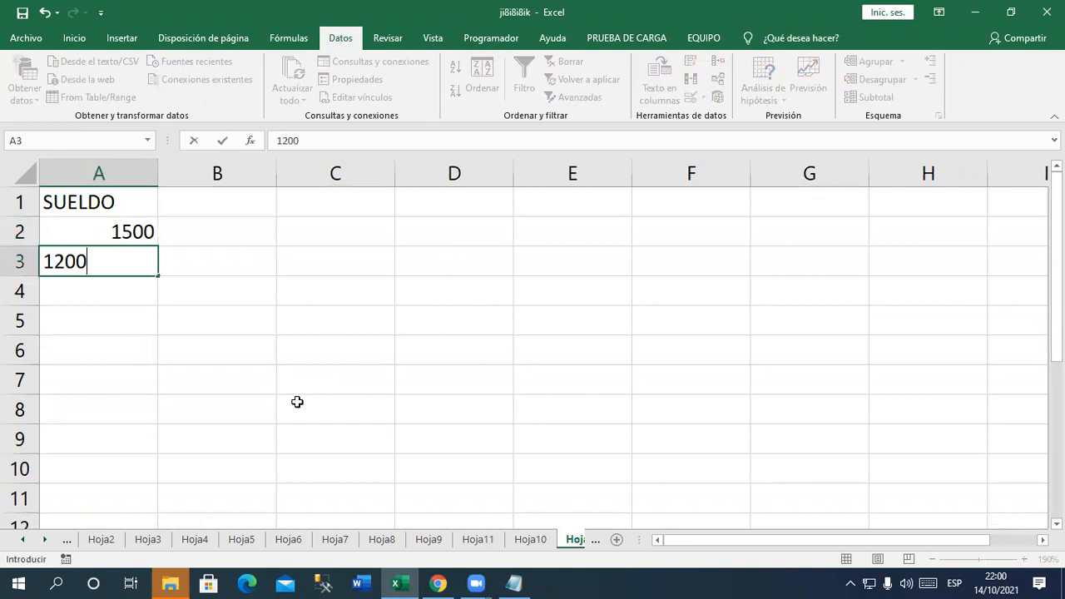
{"action": "key", "text": "Return"}
{"action": "type", "text": "1000"}
{"action": "key", "text": "Return"}
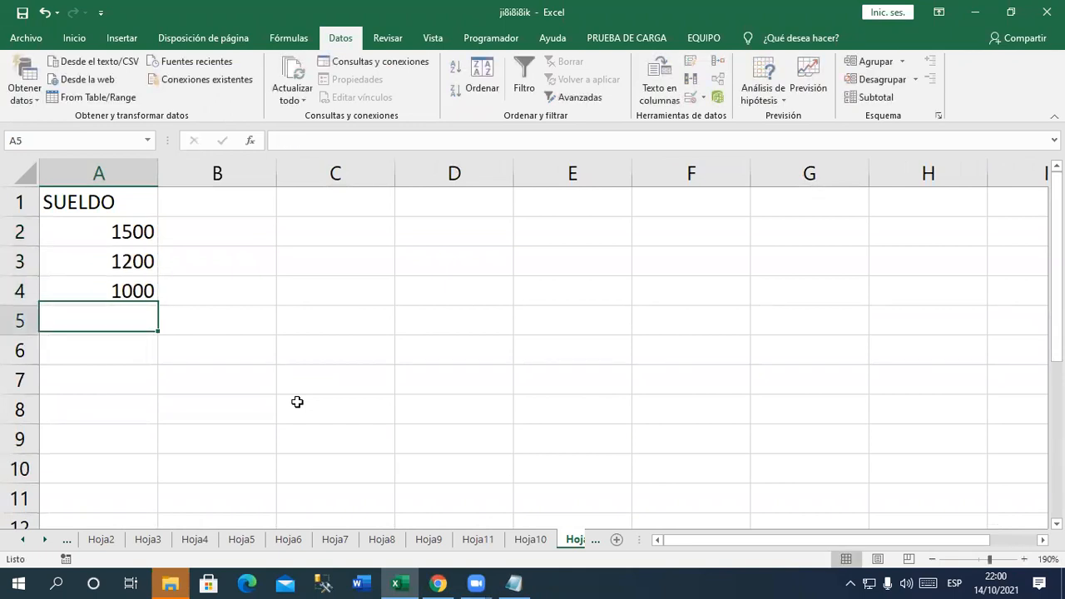
{"action": "type", "text": "1400"}
{"action": "key", "text": "Return"}
{"action": "type", "text": "900"}
{"action": "key", "text": "Return"}
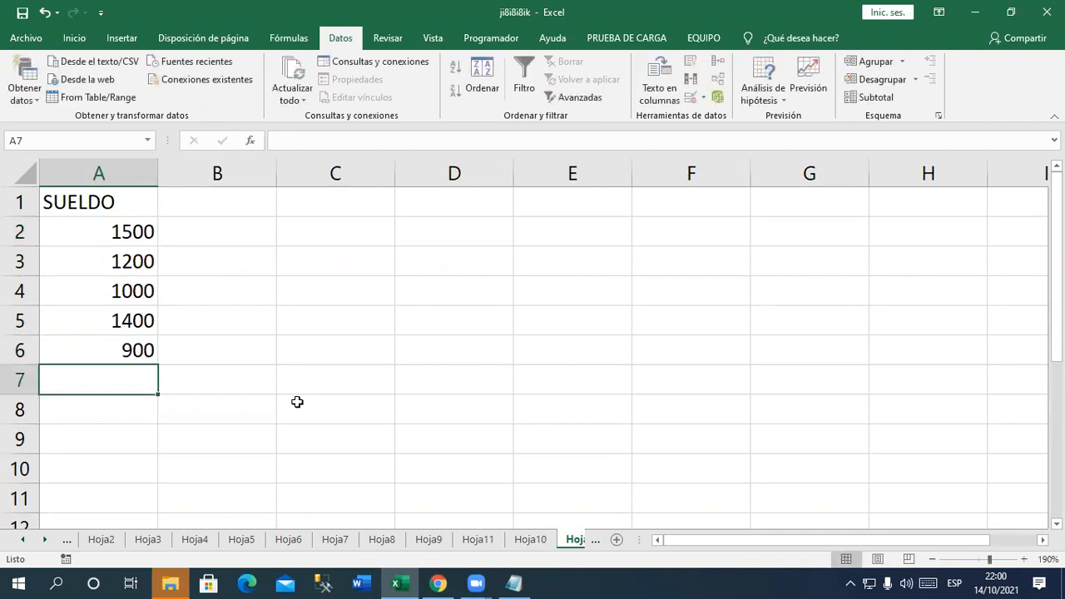
{"action": "type", "text": "1350"}
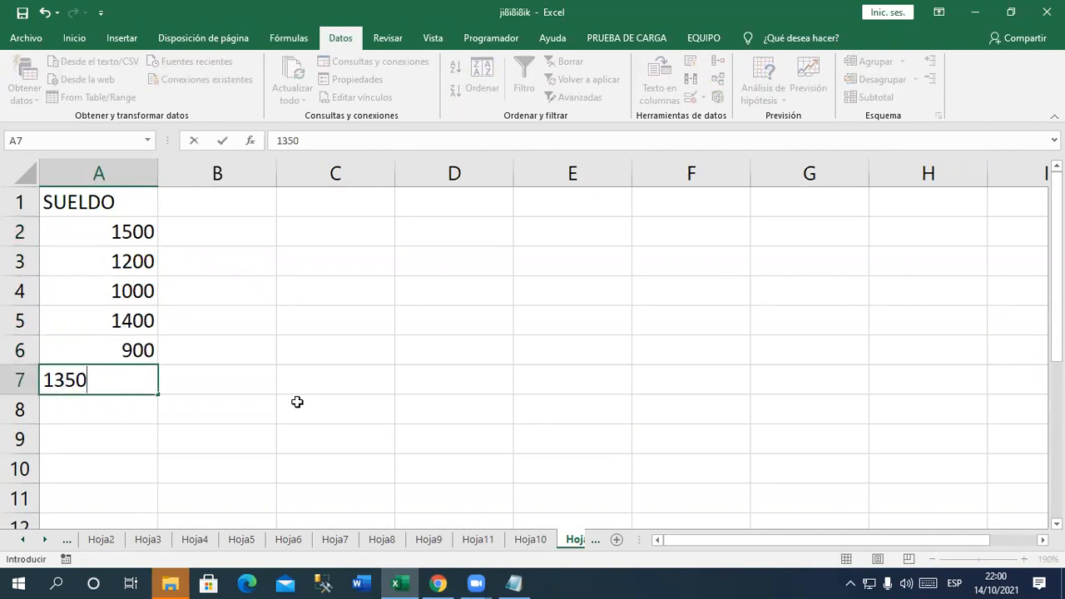
{"action": "key", "text": "Return"}
{"action": "scroll", "coordinate": [283, 412], "scroll_direction": "up", "scroll_amount": 1, "text": "ctrl"}
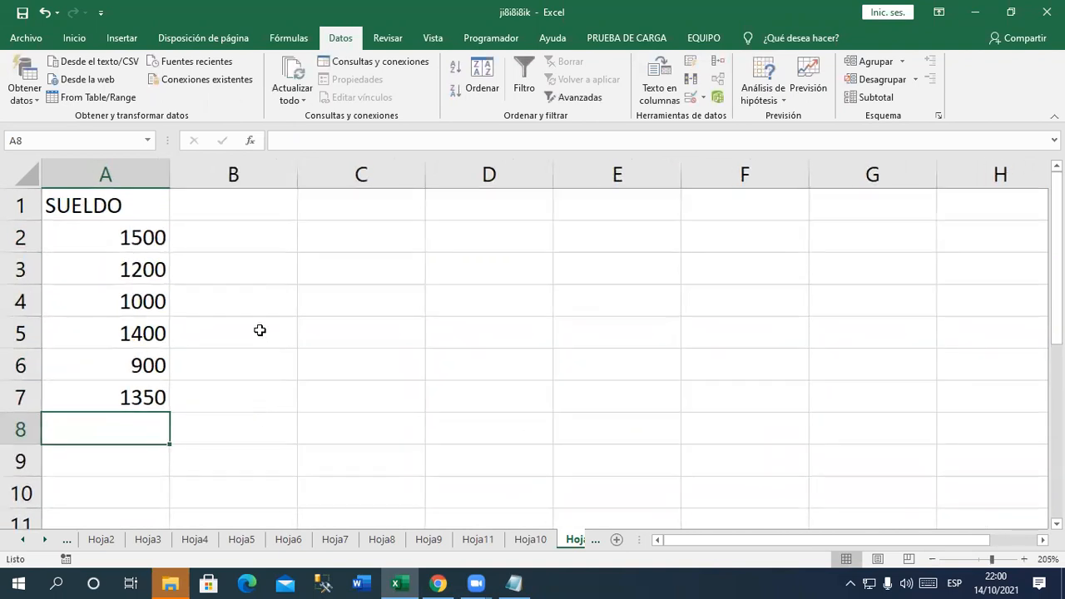
- Enter the heading BONO in B1
{"action": "left_click", "coordinate": [235, 215]}
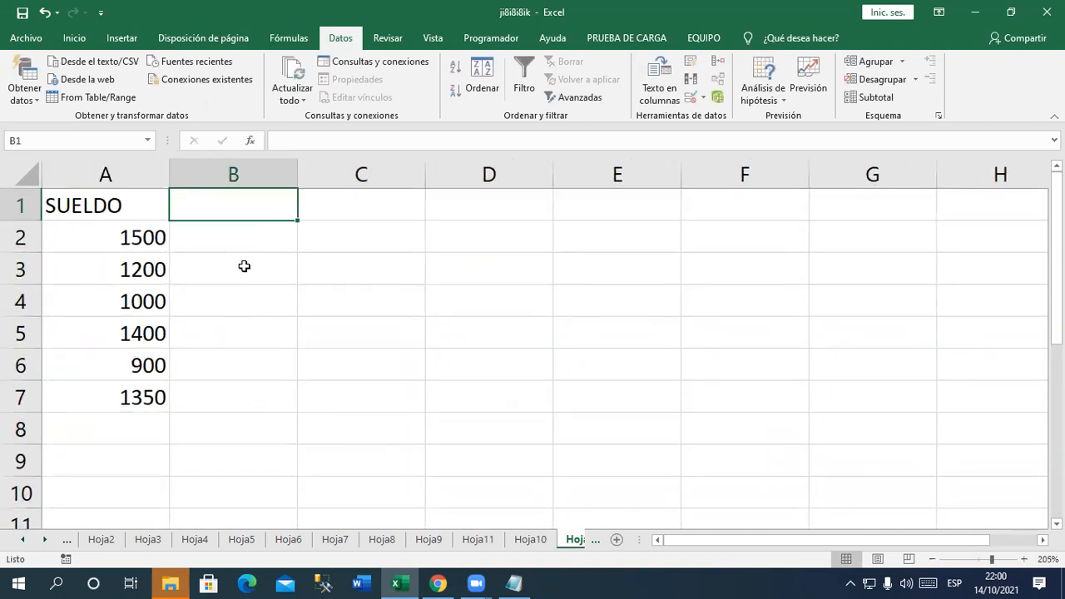
{"action": "type", "text": "BONO"}
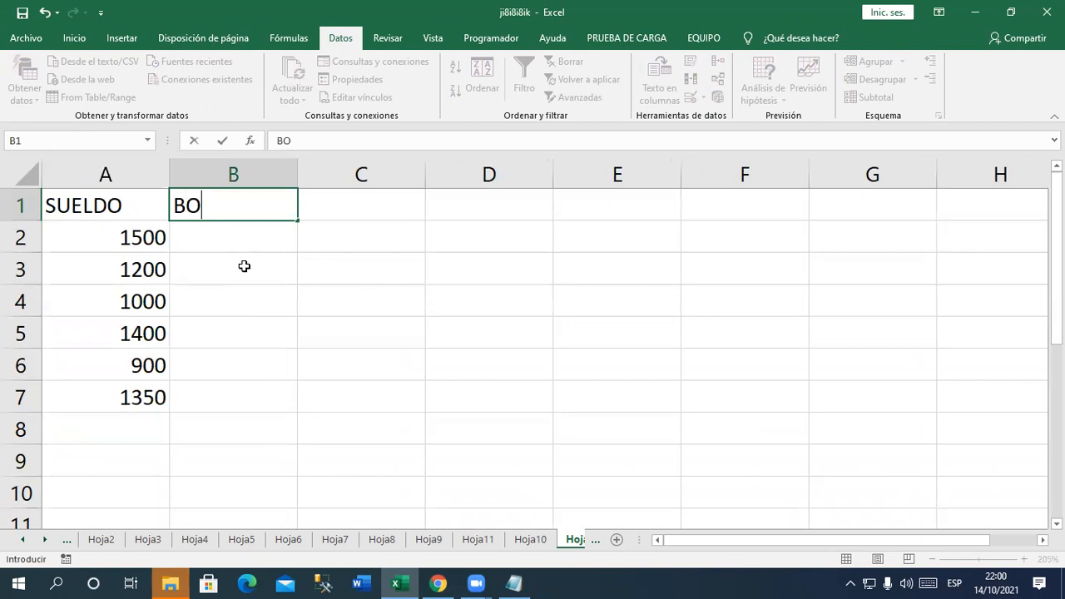
{"action": "key", "text": "Return"}
- Write the condition "Bono: Si su sueldo es mayor a 1000 el 10% del sueldo caso contrario 5% del sueldo" in A9
{"action": "key", "text": "Down"}
{"action": "key", "text": "Down"}
{"action": "key", "text": "Down"}
{"action": "key", "text": "Down"}
{"action": "key", "text": "Down"}
{"action": "key", "text": "Down"}
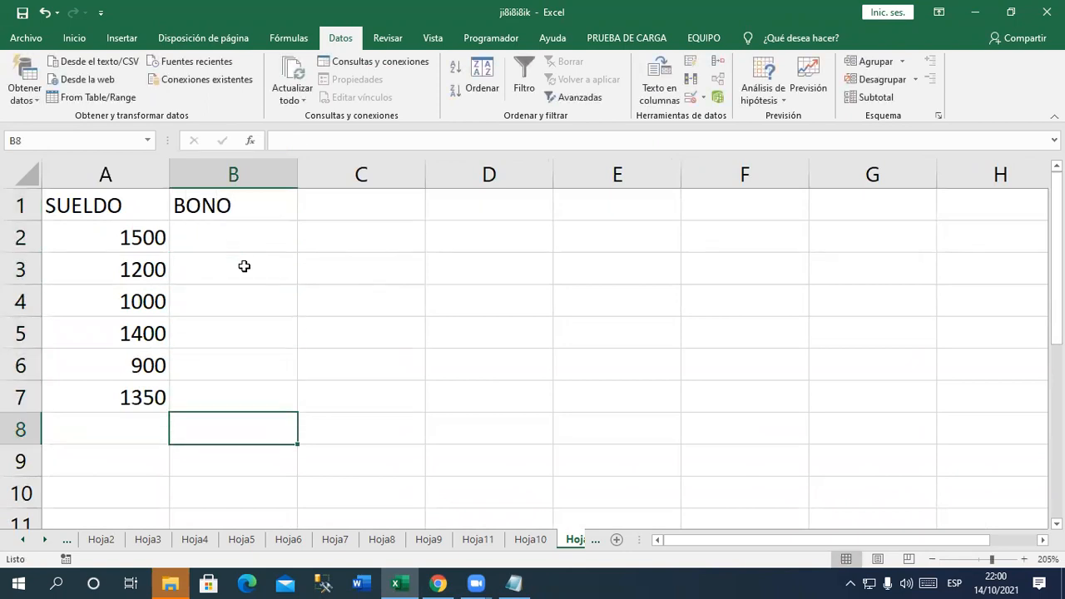
{"action": "key", "text": "Down"}
{"action": "key", "text": "Left"}
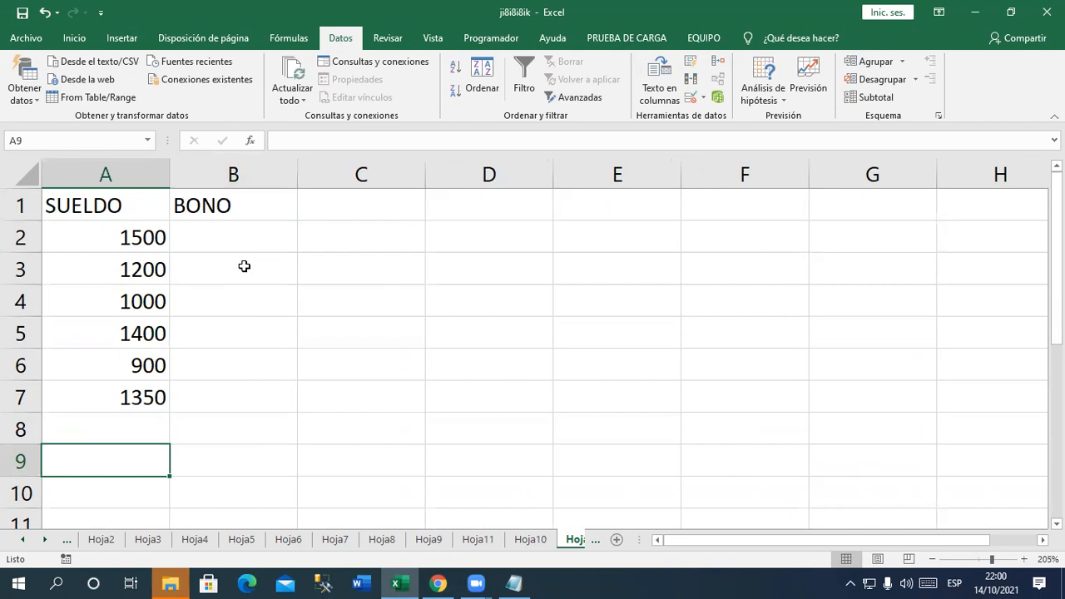
{"action": "type", "text": "Boono"}
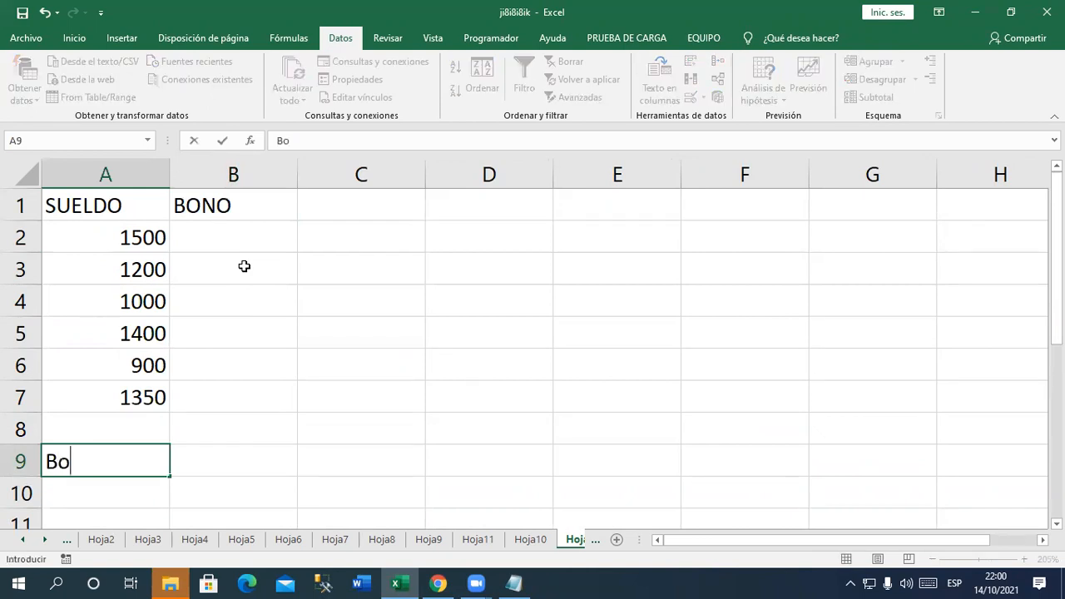
{"action": "key", "text": "BackSpace"}
{"action": "key", "text": "BackSpace"}
{"action": "key", "text": "BackSpace"}
{"action": "type", "text": "no: Si su sueldo es mayor a "}
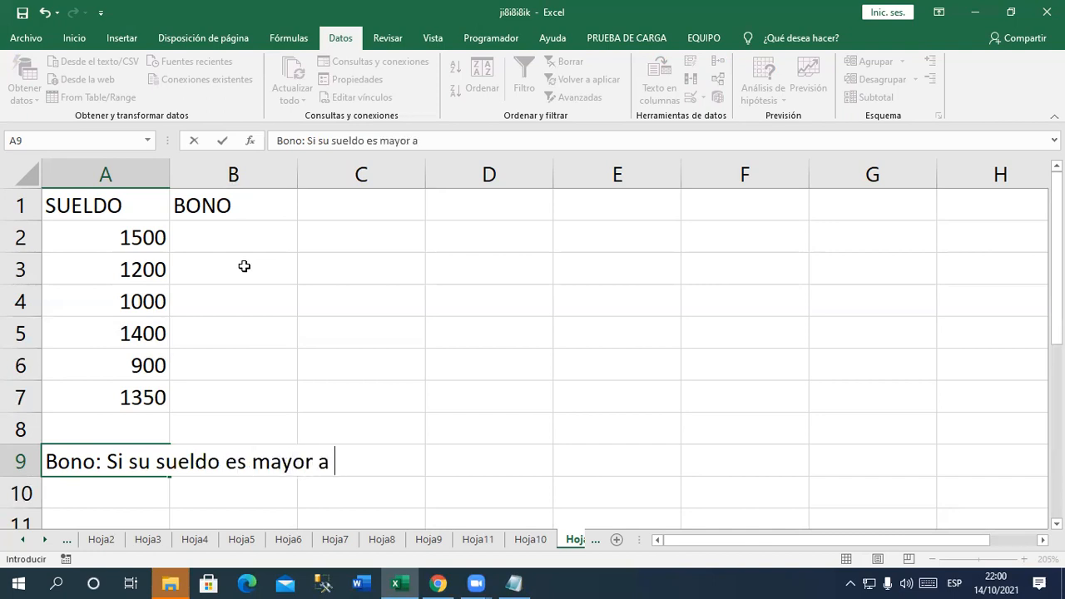
{"action": "type", "text": "1500"}
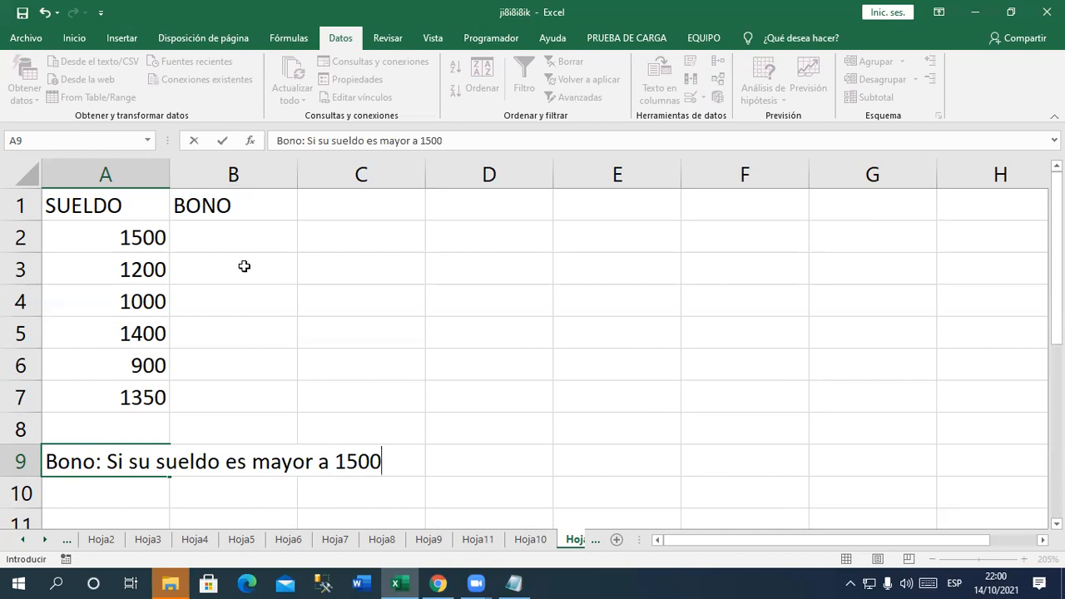
{"action": "key", "text": "BackSpace"}
{"action": "key", "text": "BackSpace"}
{"action": "key", "text": "BackSpace"}
{"action": "key", "text": "BackSpace"}
{"action": "type", "text": "1000"}
{"action": "type", "text": "el 10% del su"}
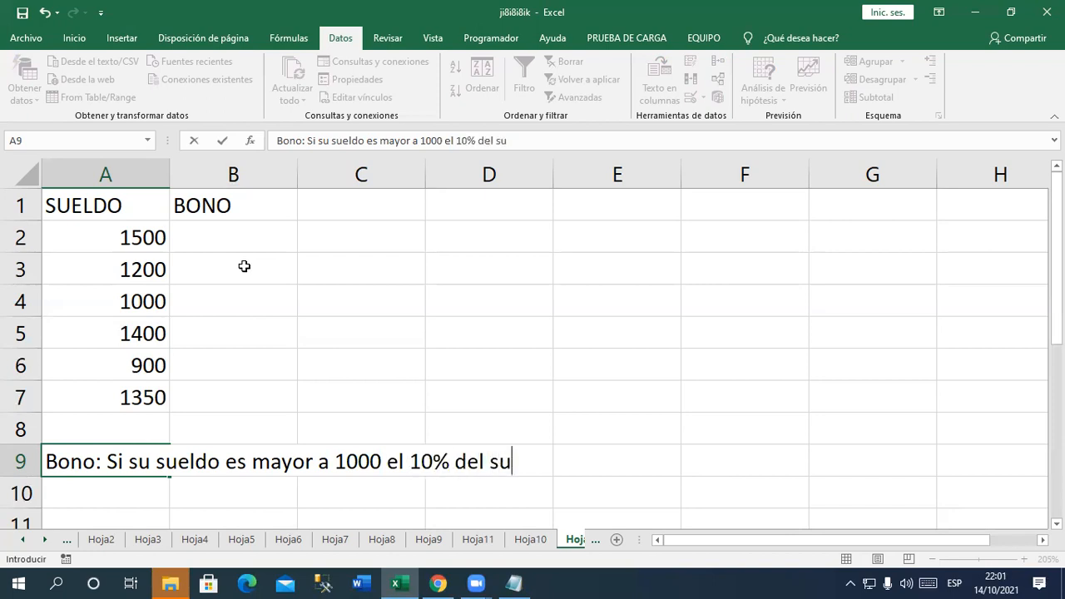
{"action": "type", "text": "eldo caso contrario"}
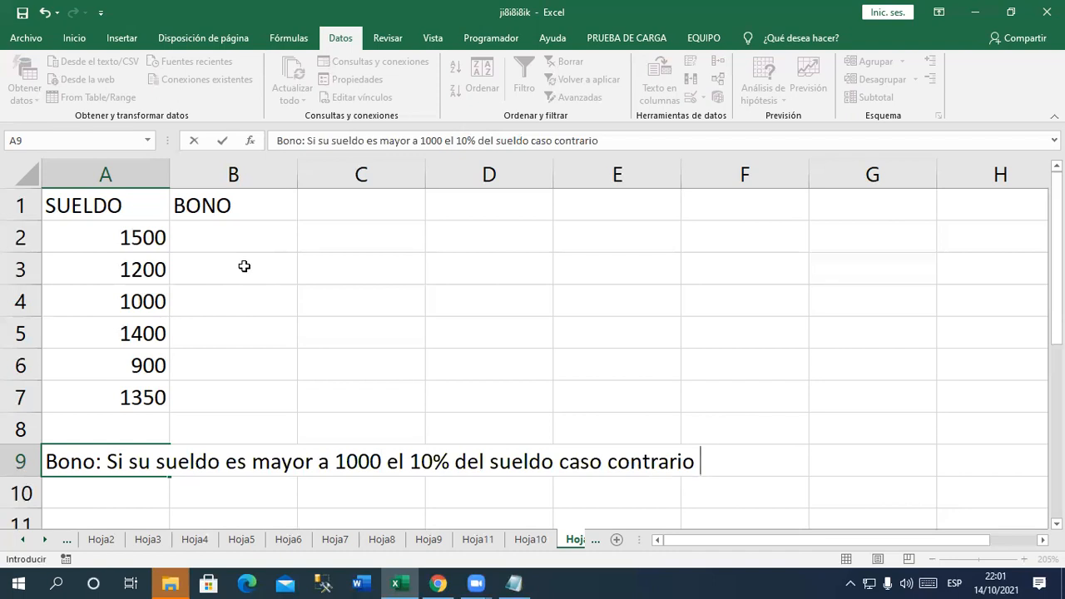
{"action": "type", "text": "5% del sueldo"}
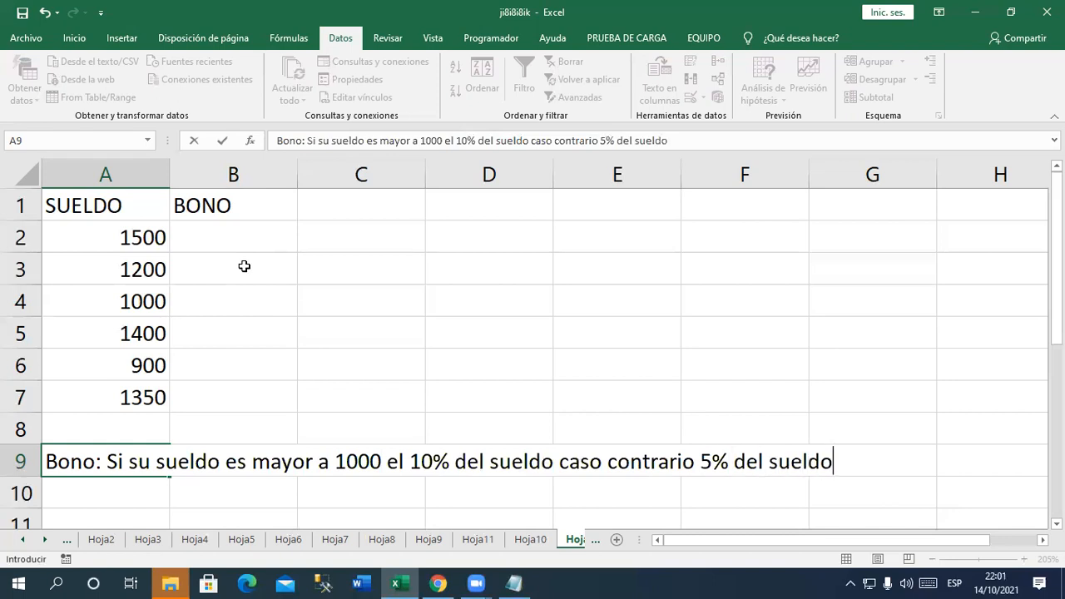
{"action": "key", "text": "Return"}
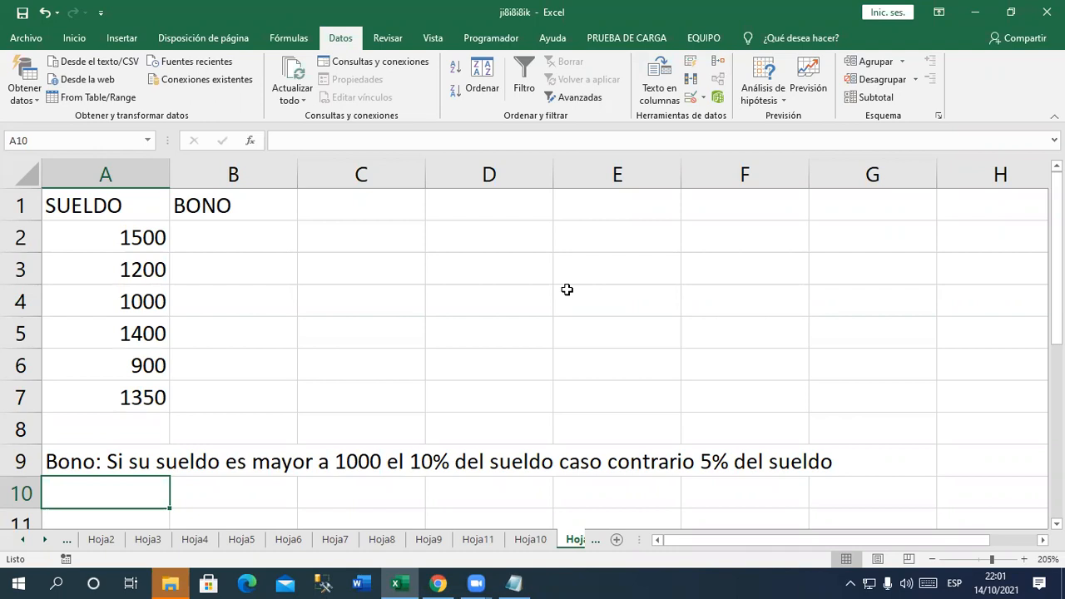
- Start an SI formula in B2 with the condition A2>1000
{"action": "left_click", "coordinate": [509, 77]}
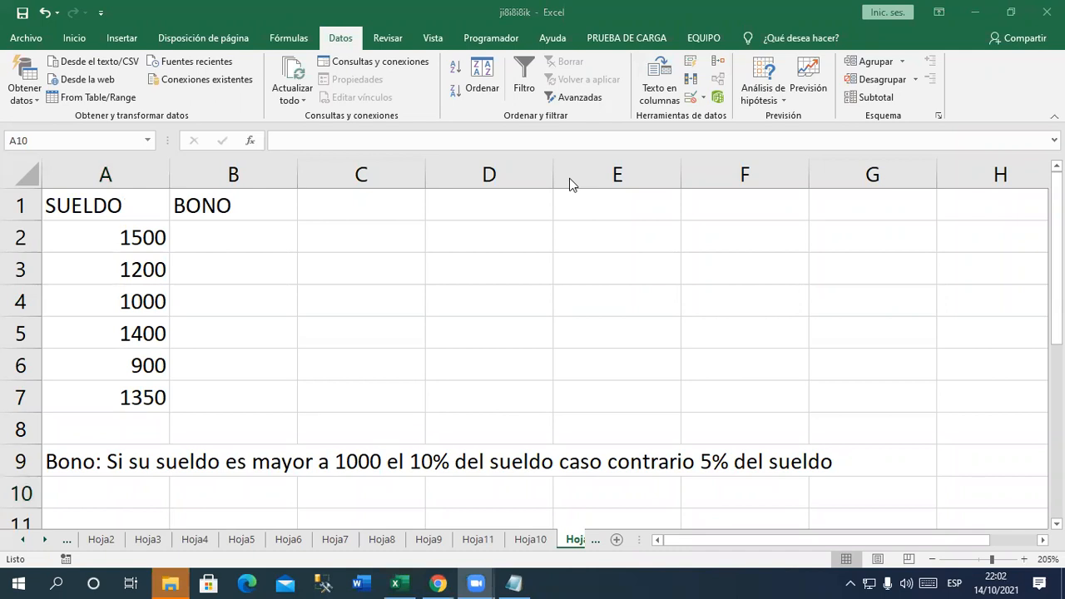
{"action": "left_click", "coordinate": [267, 230]}
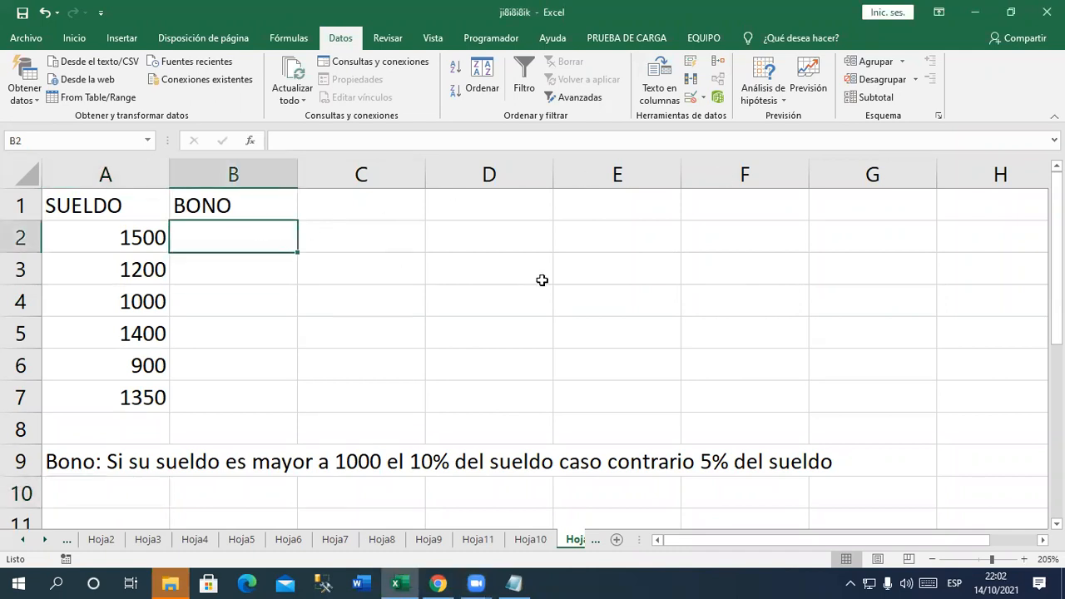
{"action": "type", "text": "=SI("}
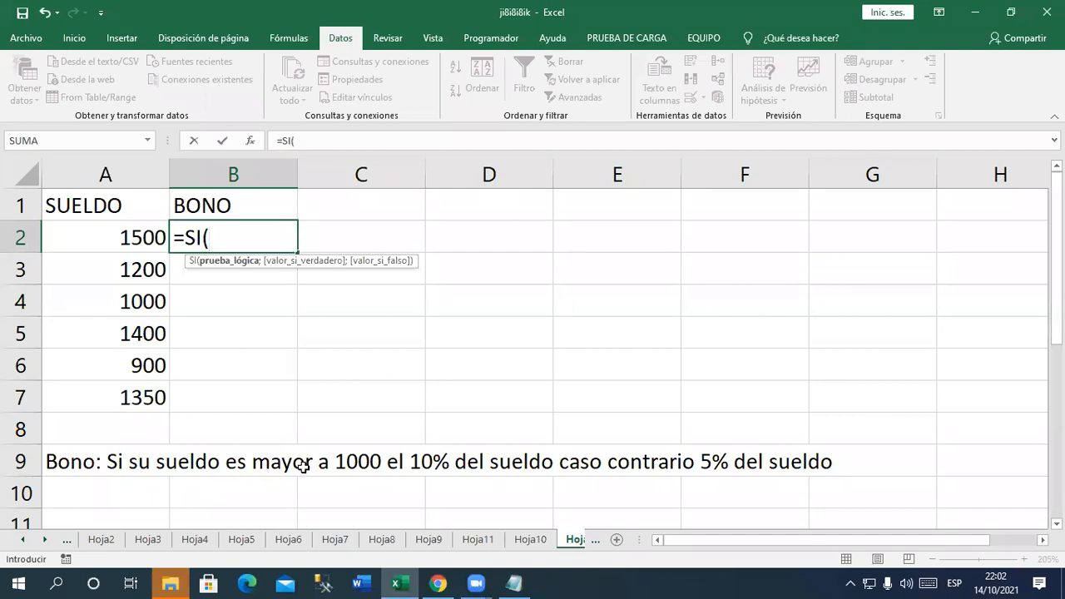
{"action": "left_click", "coordinate": [130, 235]}
{"action": "type", "text": ">1000"}
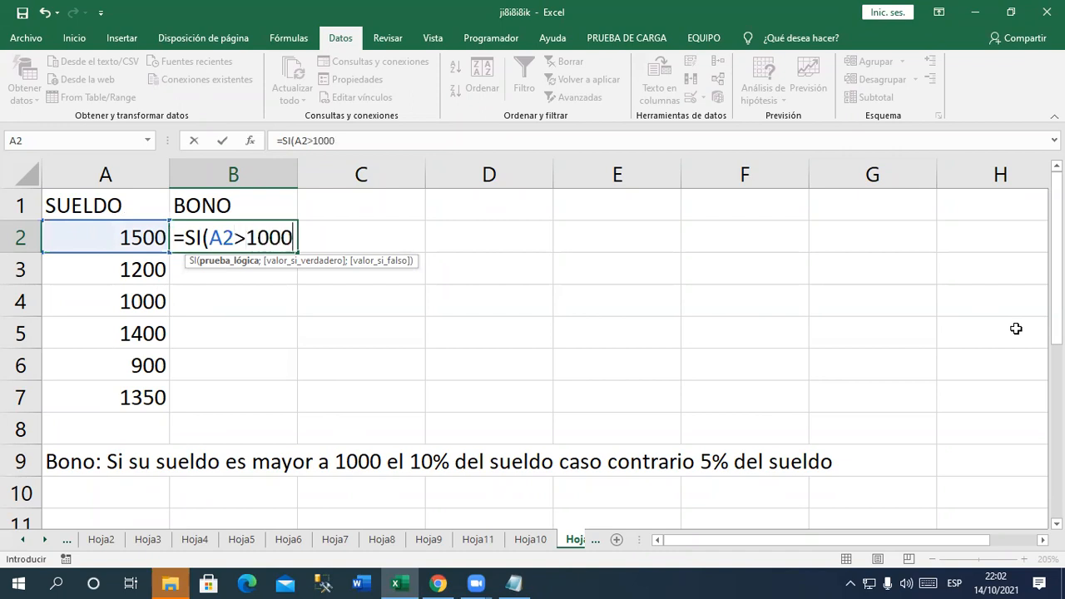
{"action": "type", "text": ";"}
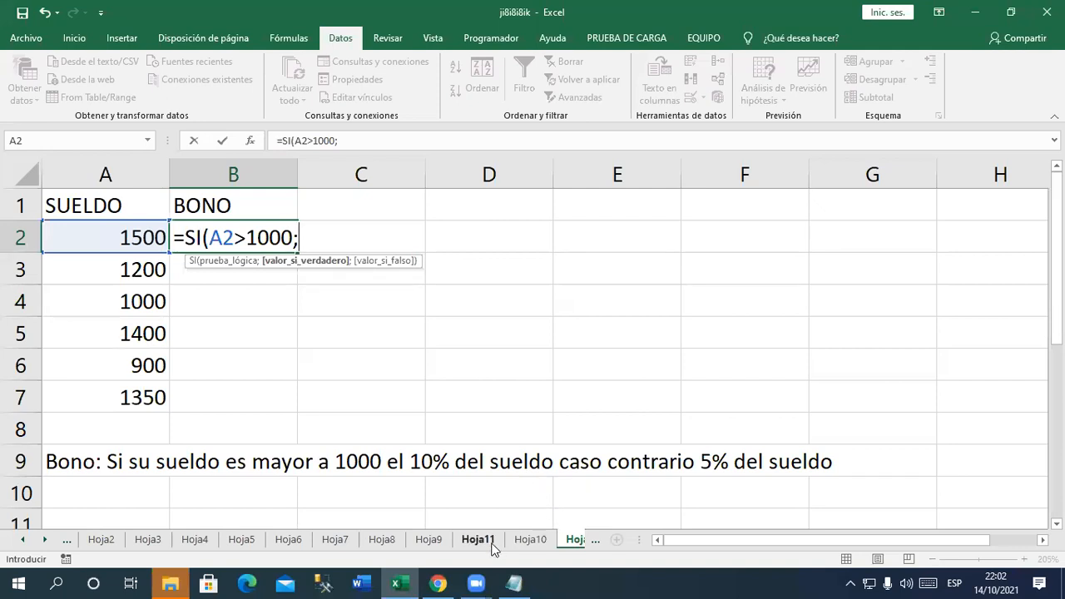
- Complete the B2 formula with 10%*A2 as the true value and 5%*A2 as the false value
{"action": "type", "text": "10%*"}
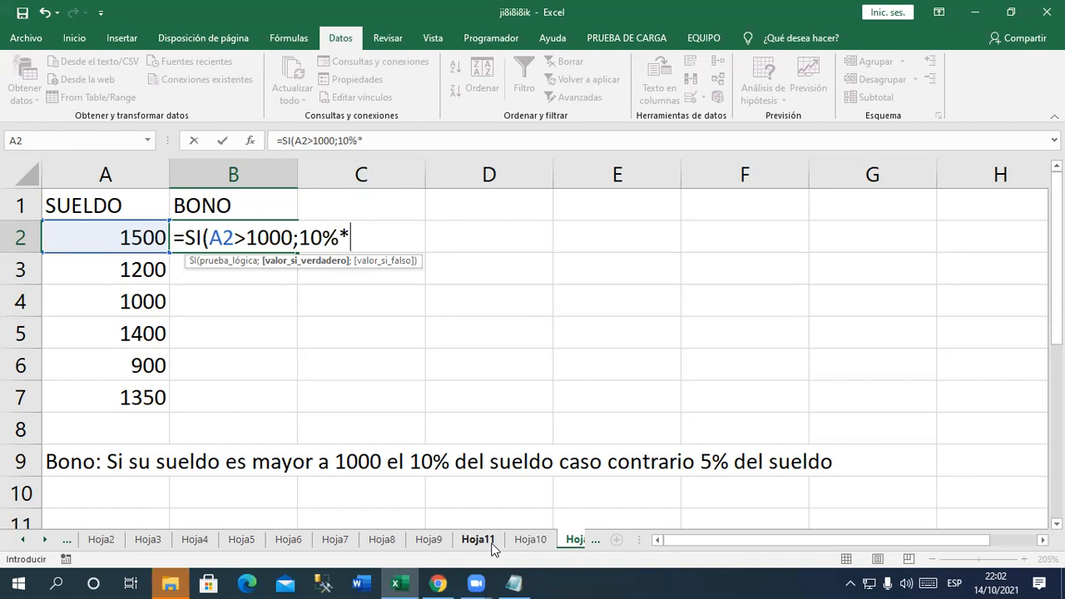
{"action": "left_click", "coordinate": [133, 238]}
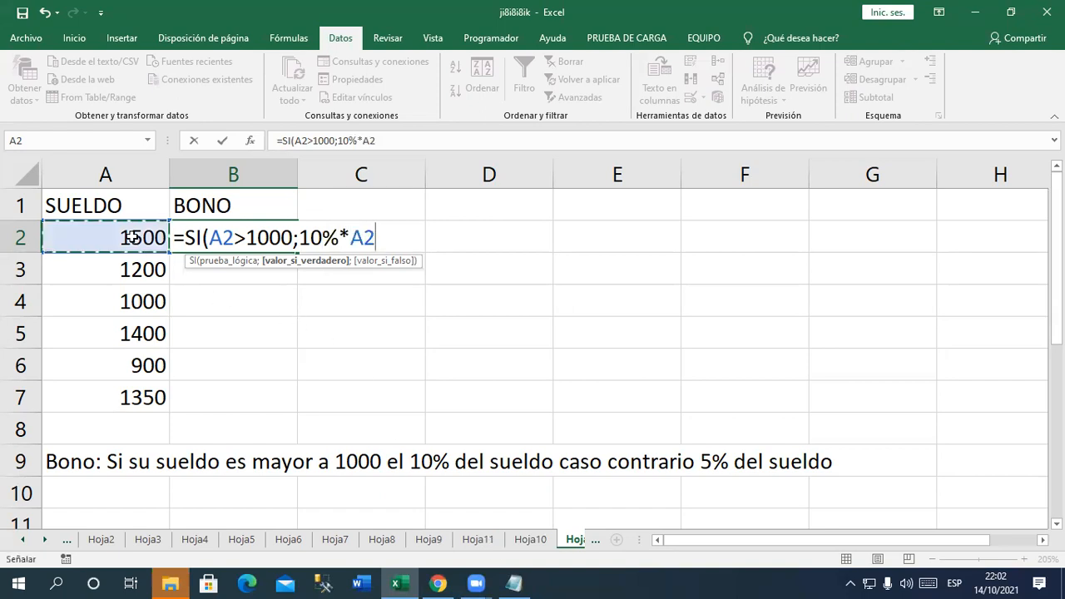
{"action": "type", "text": ";"}
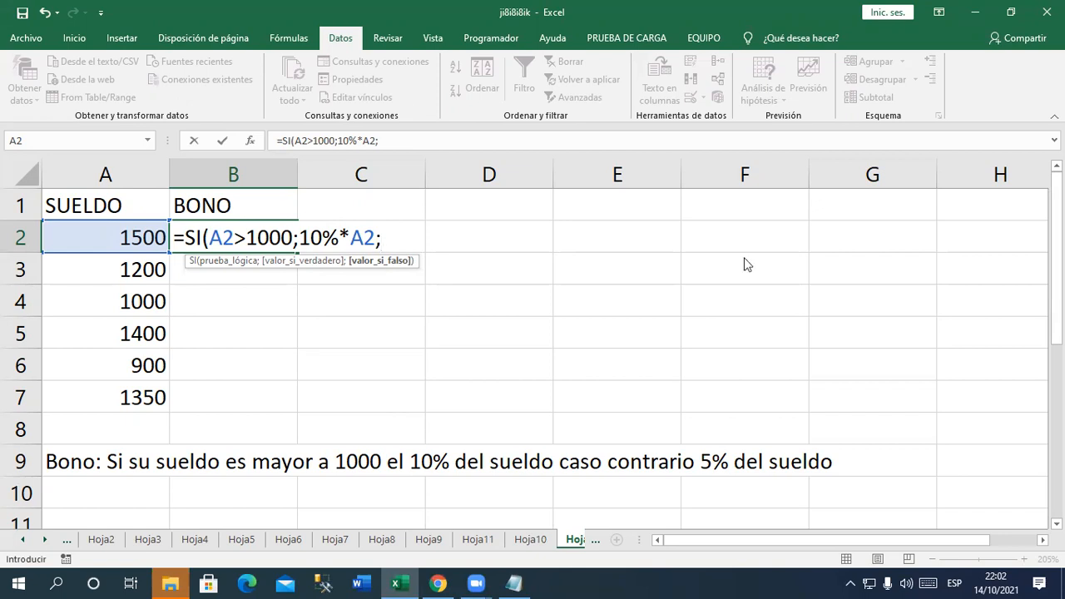
{"action": "left_click", "coordinate": [822, 180]}
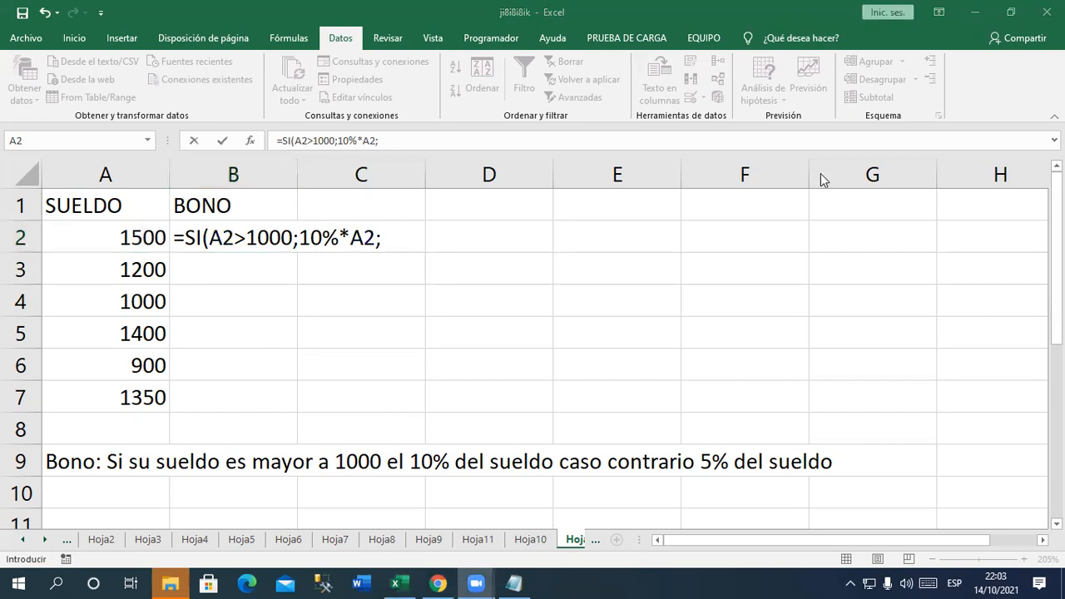
{"action": "left_click", "coordinate": [387, 238]}
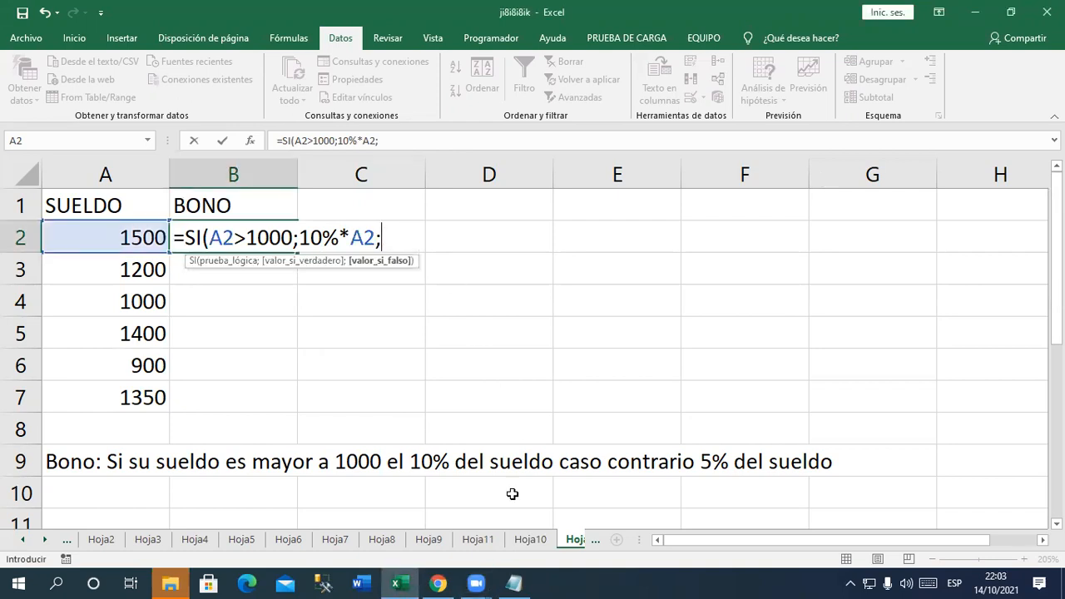
{"action": "type", "text": "5%*"}
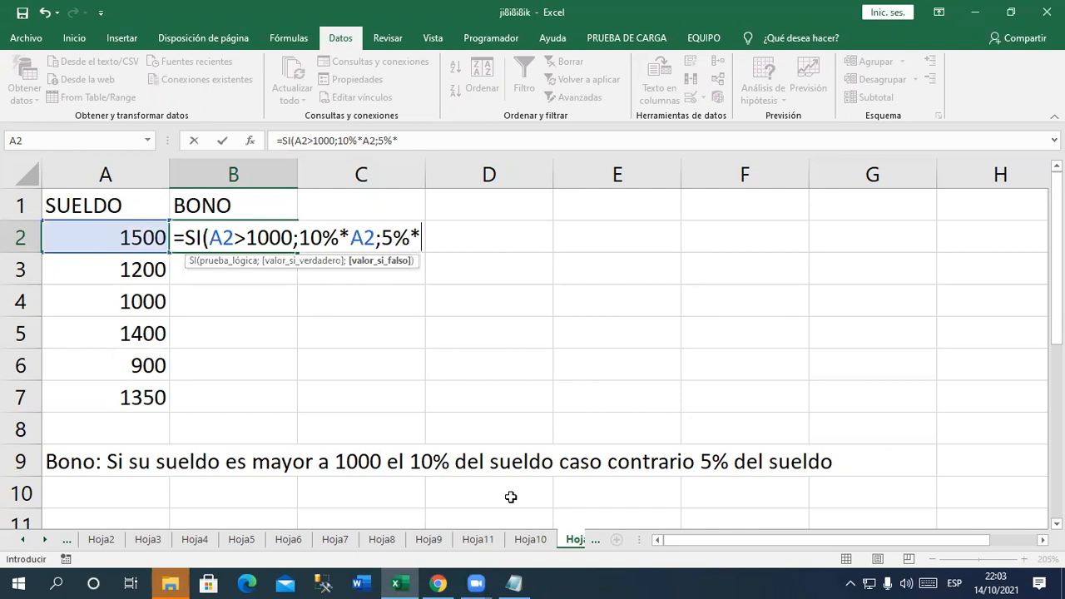
{"action": "left_click", "coordinate": [142, 238]}
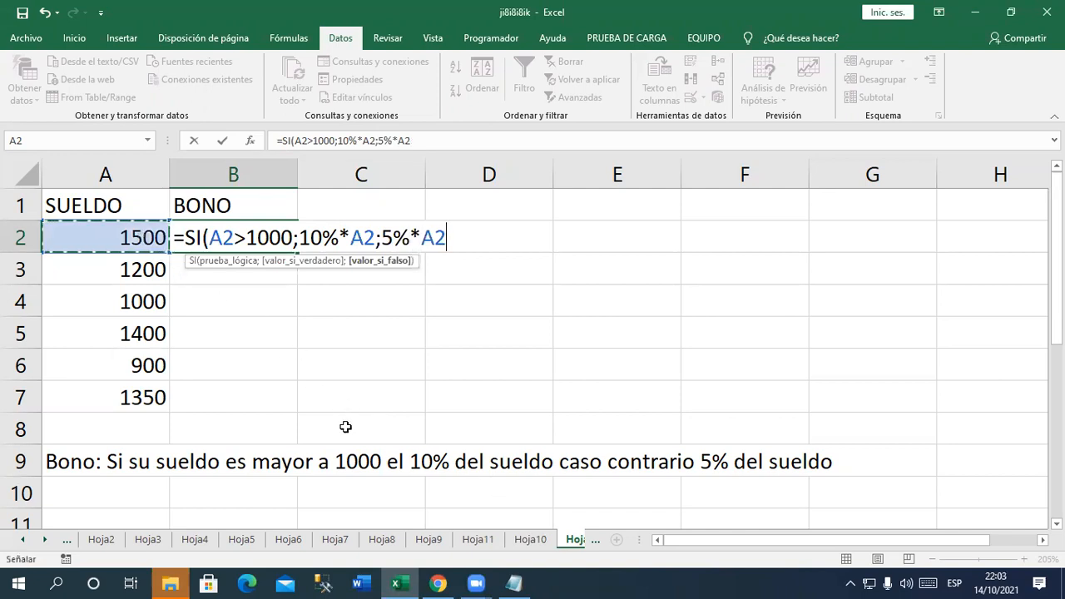
{"action": "type", "text": ")"}
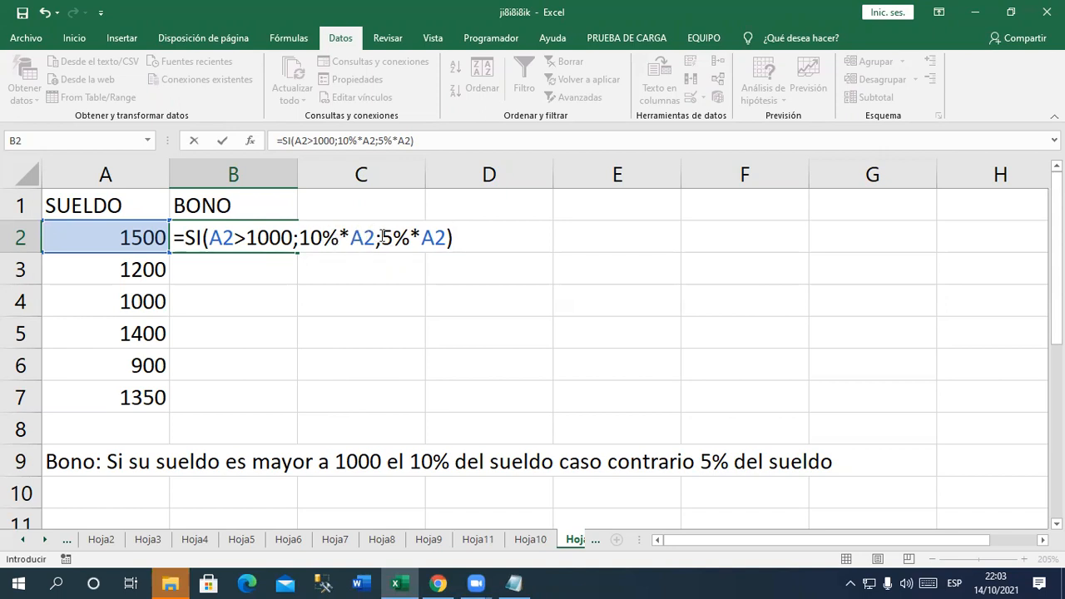
- Review both result arguments, enter the bonus formula in B2 and copy it down through B7
{"action": "left_click_drag", "start_coordinate": [381, 238], "coordinate": [448, 238]}
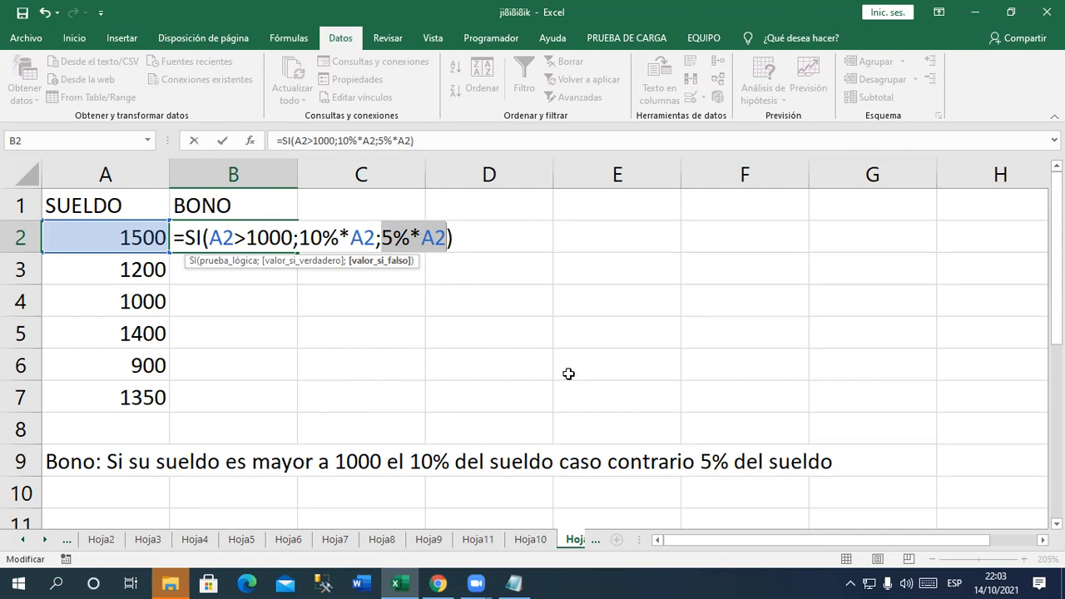
{"action": "left_click", "coordinate": [477, 237]}
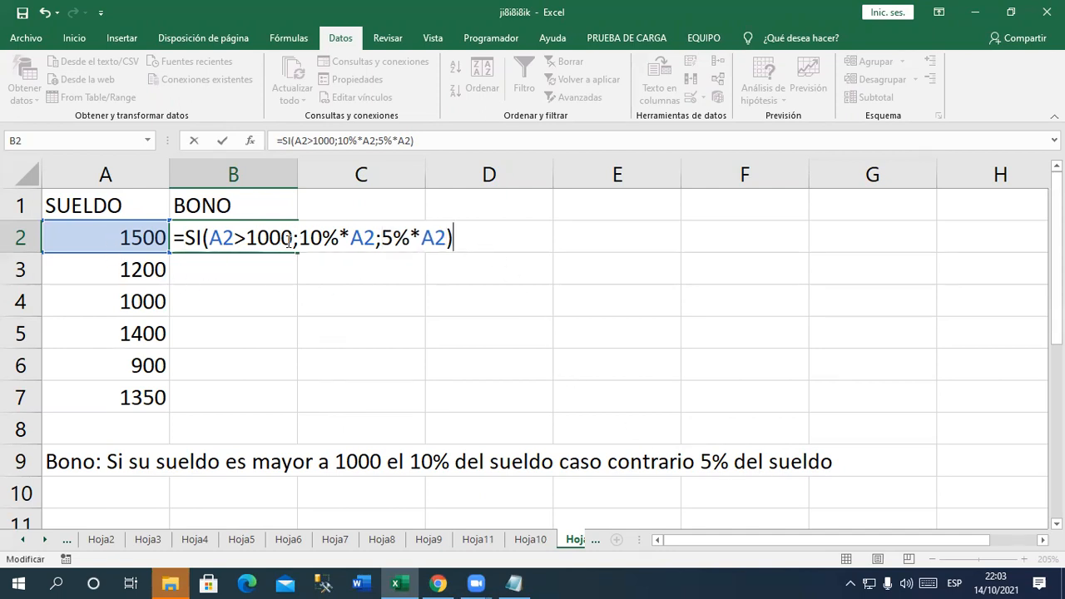
{"action": "left_click_drag", "start_coordinate": [299, 238], "coordinate": [376, 235]}
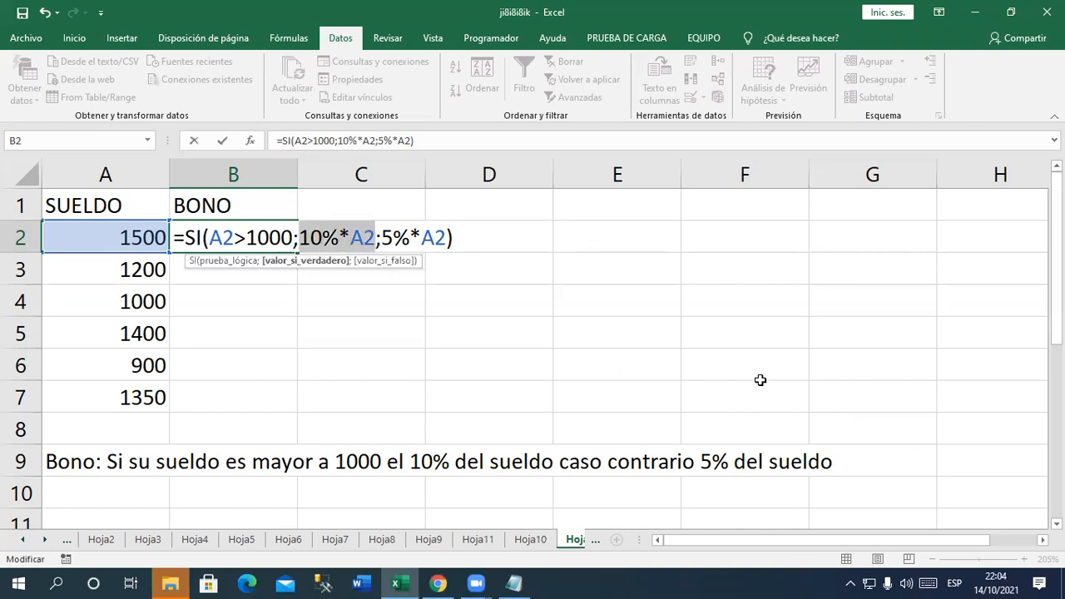
{"action": "key", "text": "ctrl+Return"}
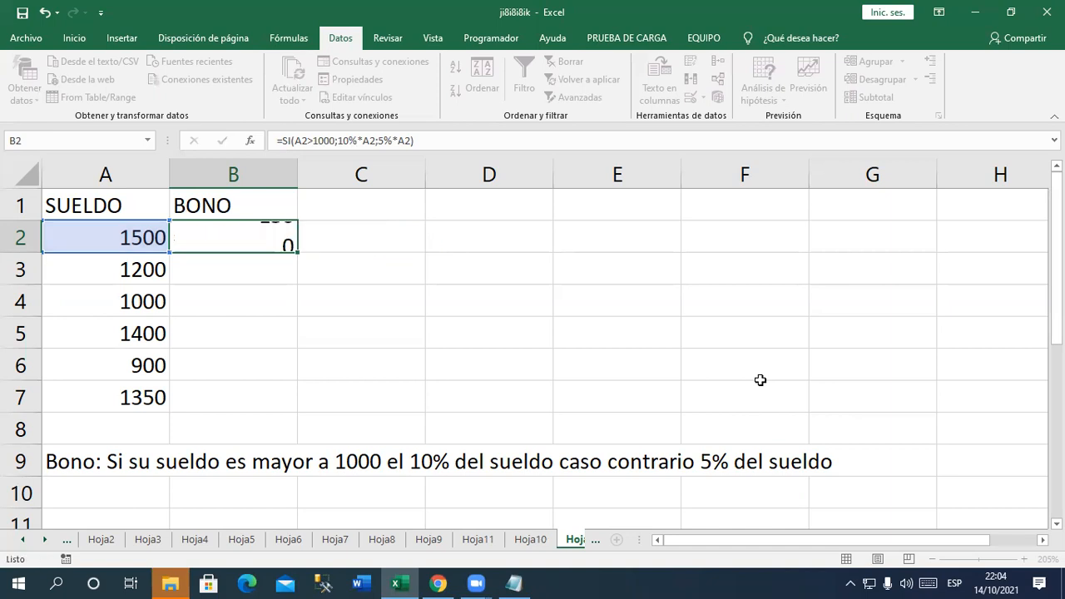
{"action": "left_click", "coordinate": [270, 233]}
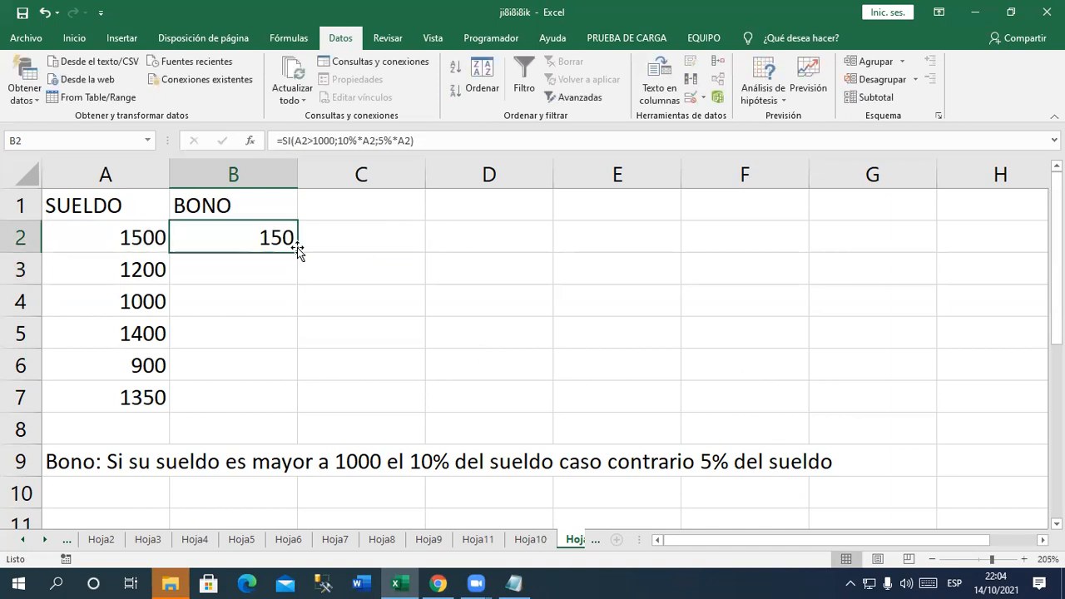
{"action": "left_click_drag", "start_coordinate": [297, 247], "coordinate": [299, 399]}
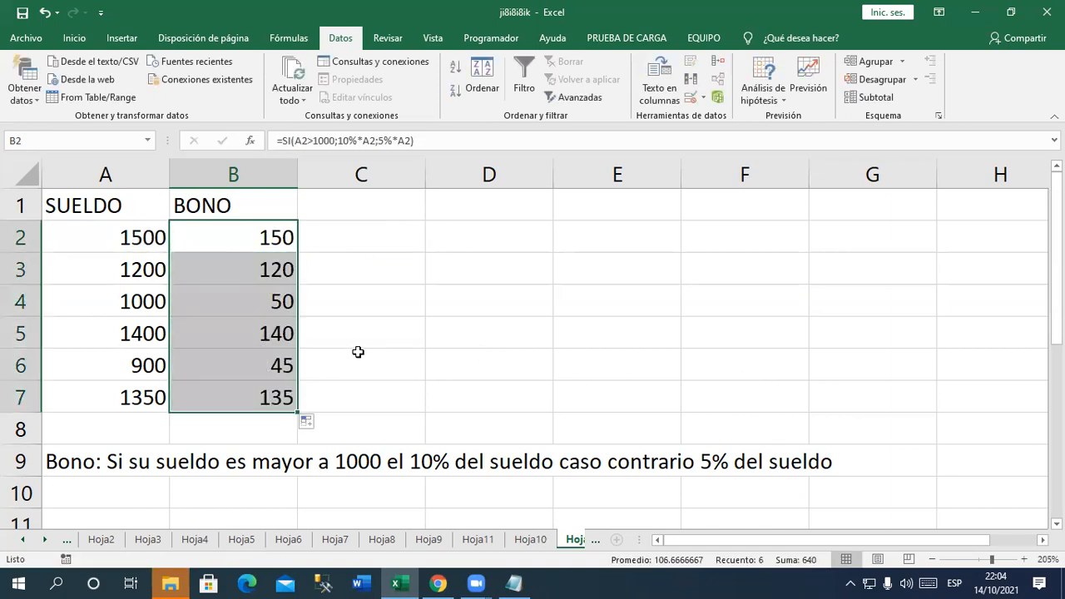
- Inspect the bonus formulas in B3 through B6 and in B2, checking which result argument applies to each salary
{"action": "double_click", "coordinate": [244, 266]}
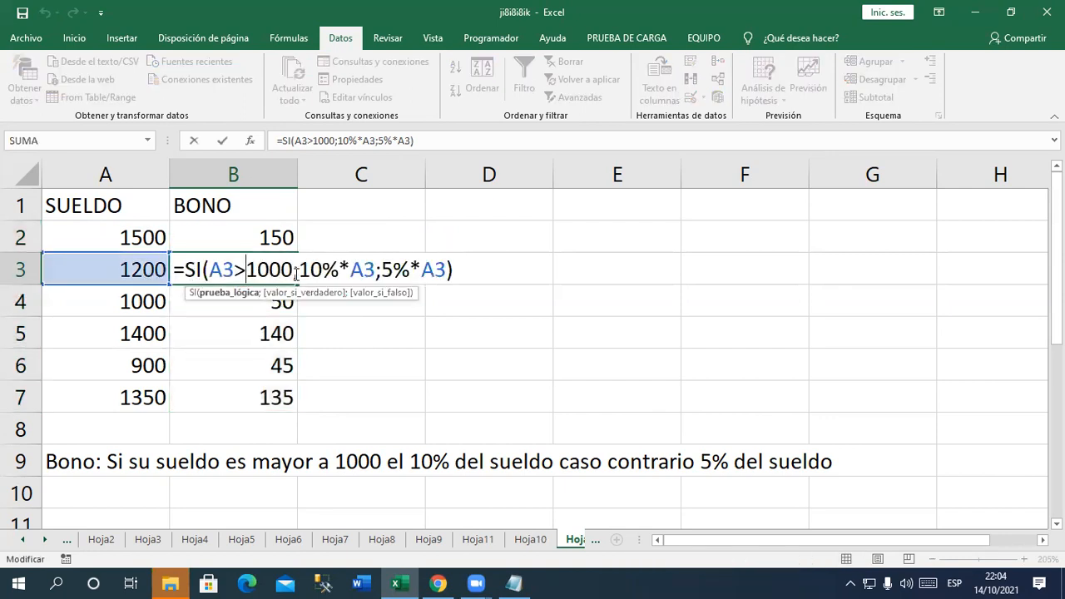
{"action": "left_click_drag", "start_coordinate": [299, 272], "coordinate": [372, 272]}
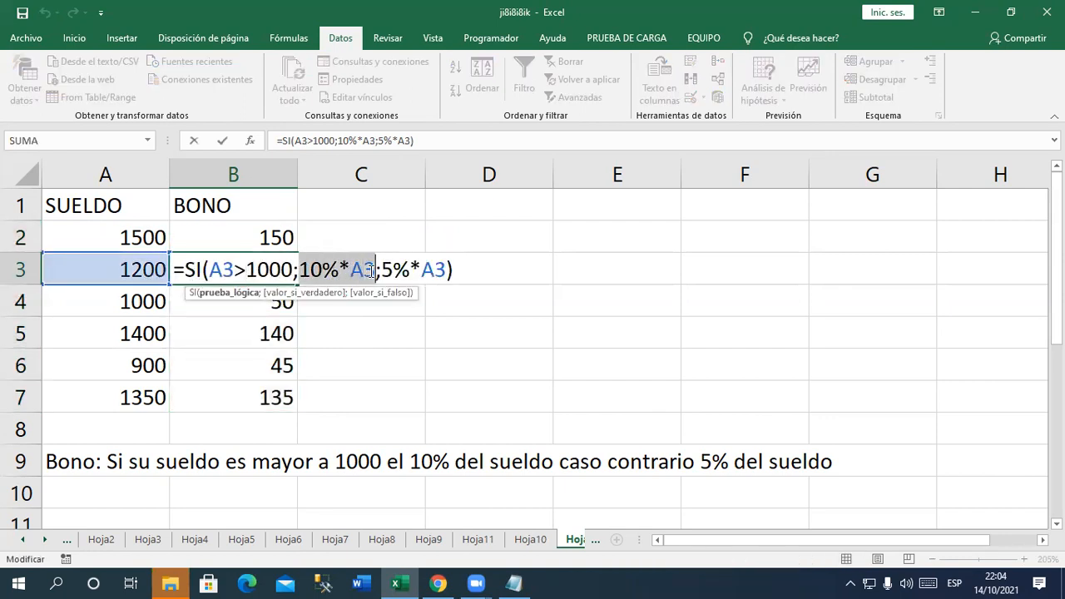
{"action": "key", "text": "Return"}
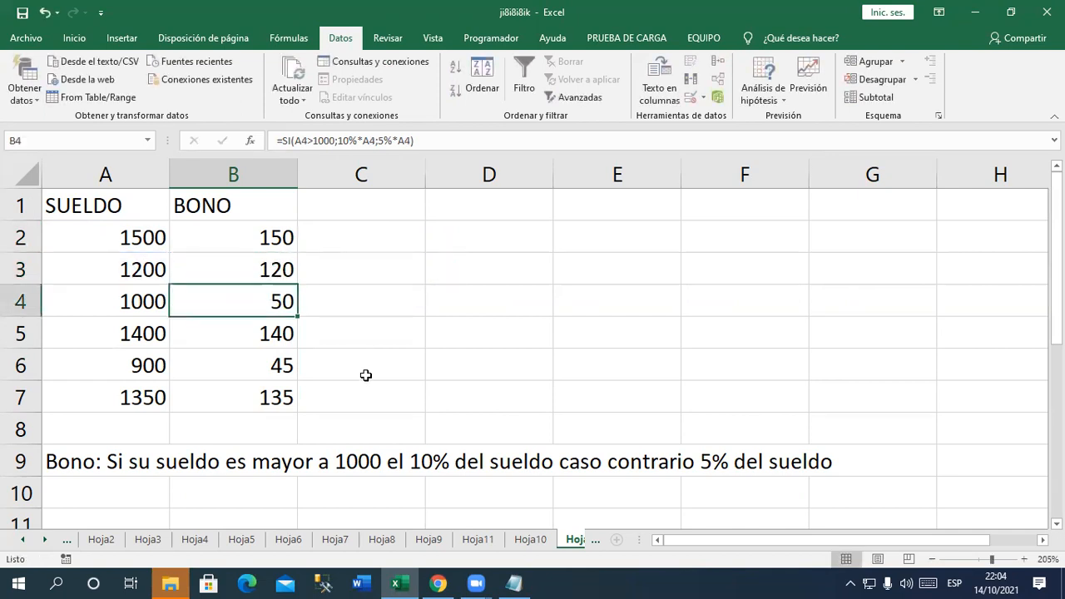
{"action": "key", "text": "F2"}
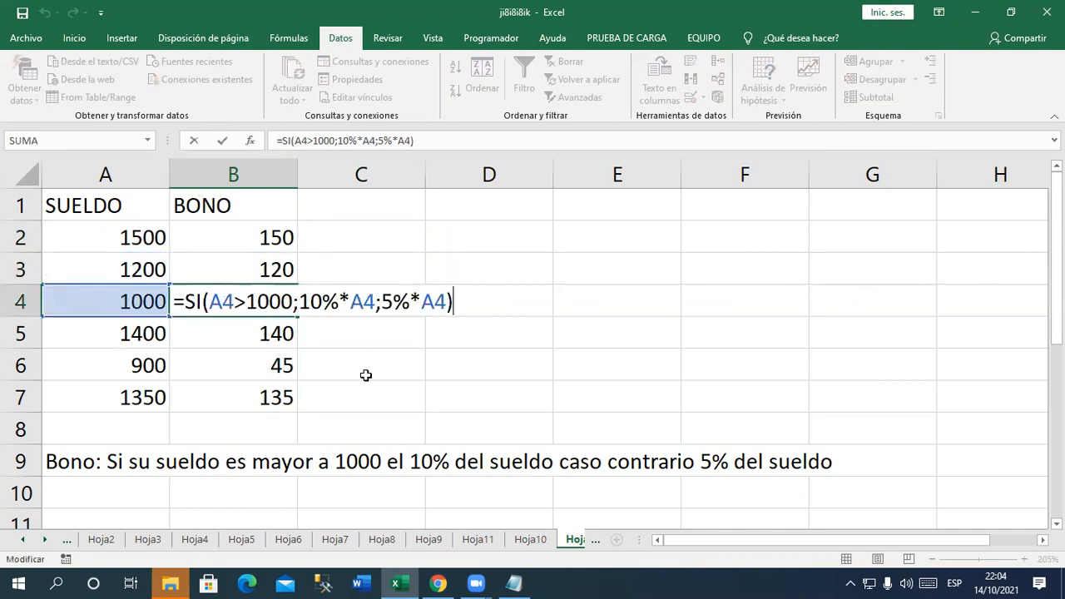
{"action": "left_click_drag", "start_coordinate": [376, 303], "coordinate": [448, 302]}
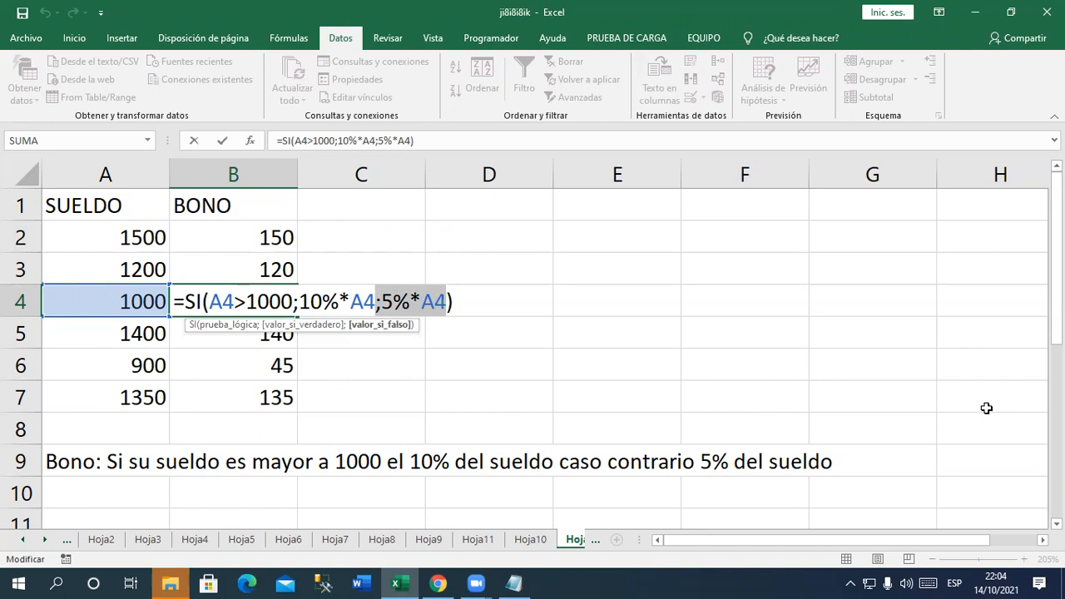
{"action": "key", "text": "Return"}
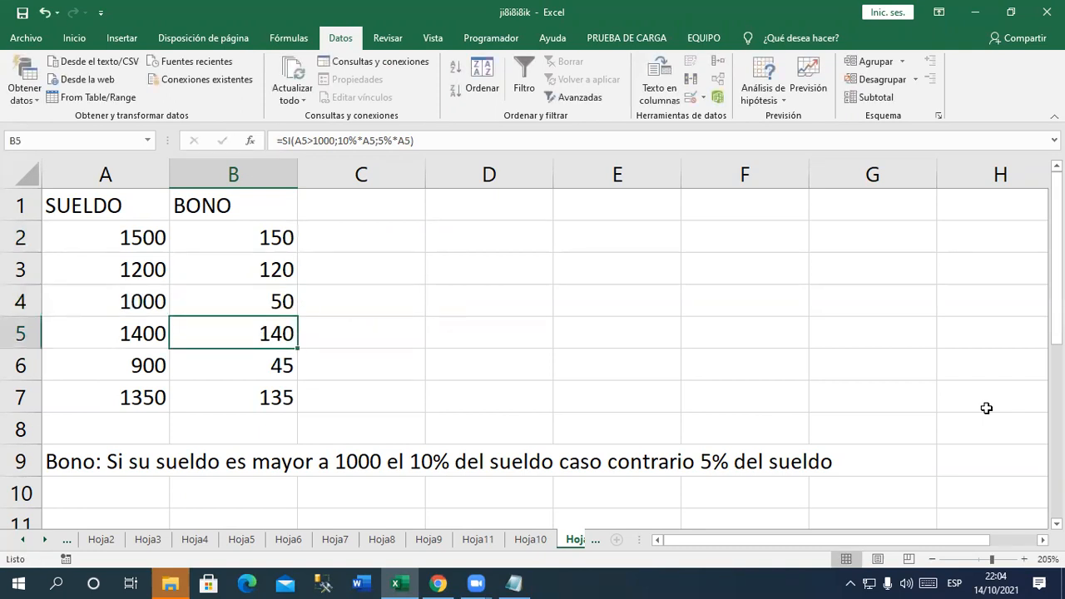
{"action": "double_click", "coordinate": [245, 333]}
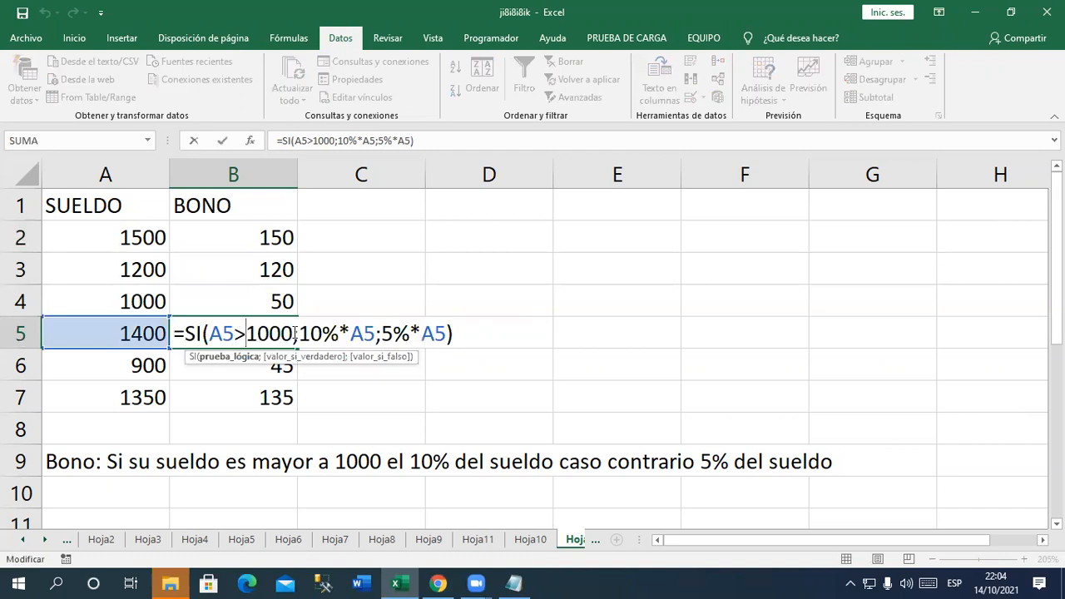
{"action": "left_click", "coordinate": [367, 334]}
{"action": "left_click_drag", "start_coordinate": [373, 334], "coordinate": [300, 334]}
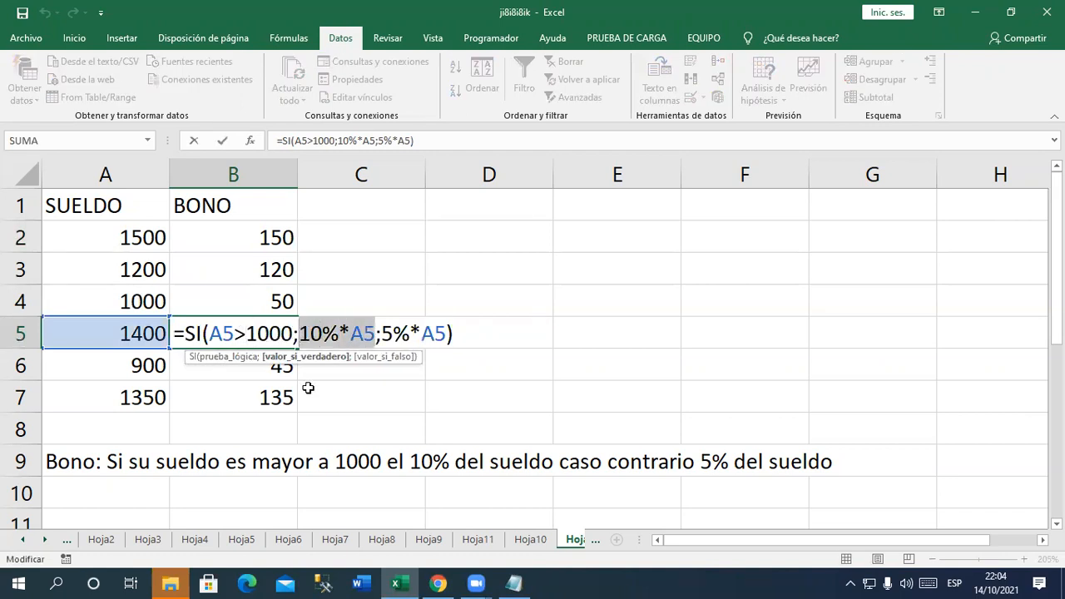
{"action": "key", "text": "Return"}
{"action": "double_click", "coordinate": [269, 366]}
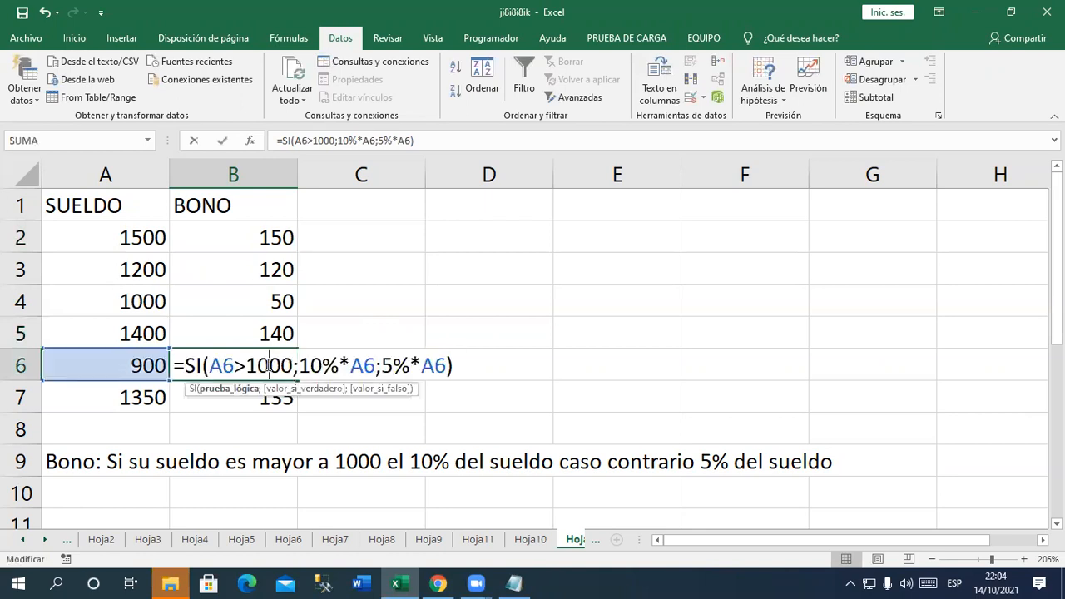
{"action": "left_click_drag", "start_coordinate": [380, 365], "coordinate": [448, 366]}
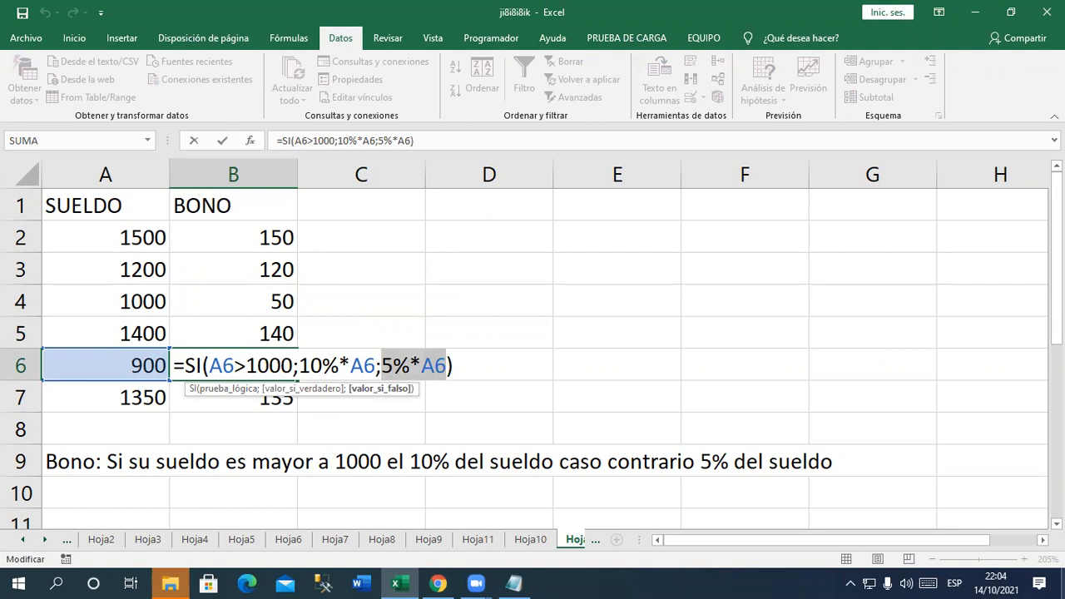
{"action": "key", "text": "Return"}
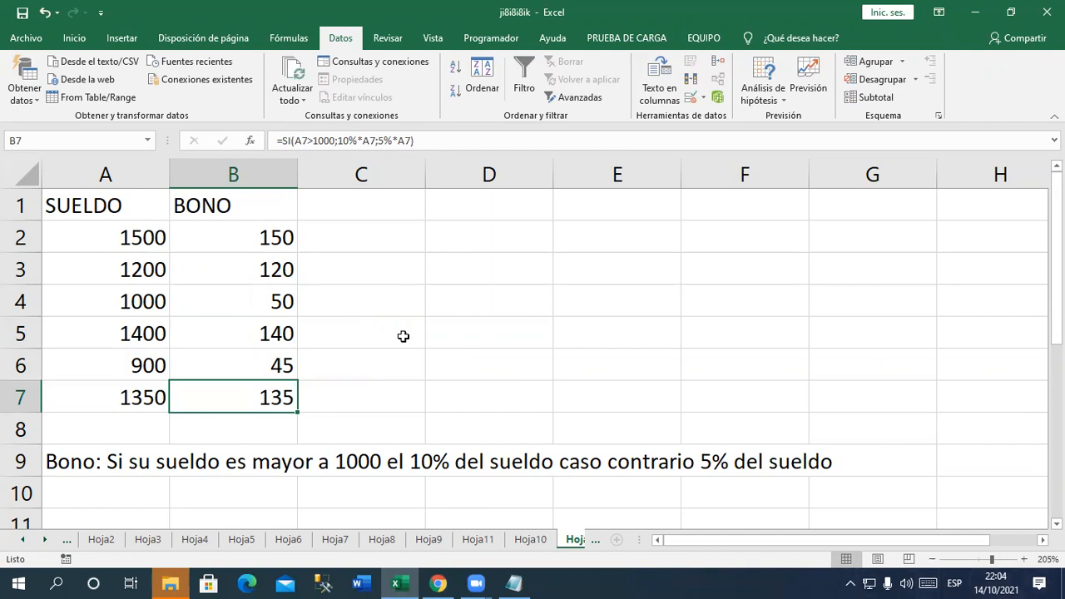
{"action": "left_click", "coordinate": [265, 241]}
{"action": "double_click", "coordinate": [265, 242]}
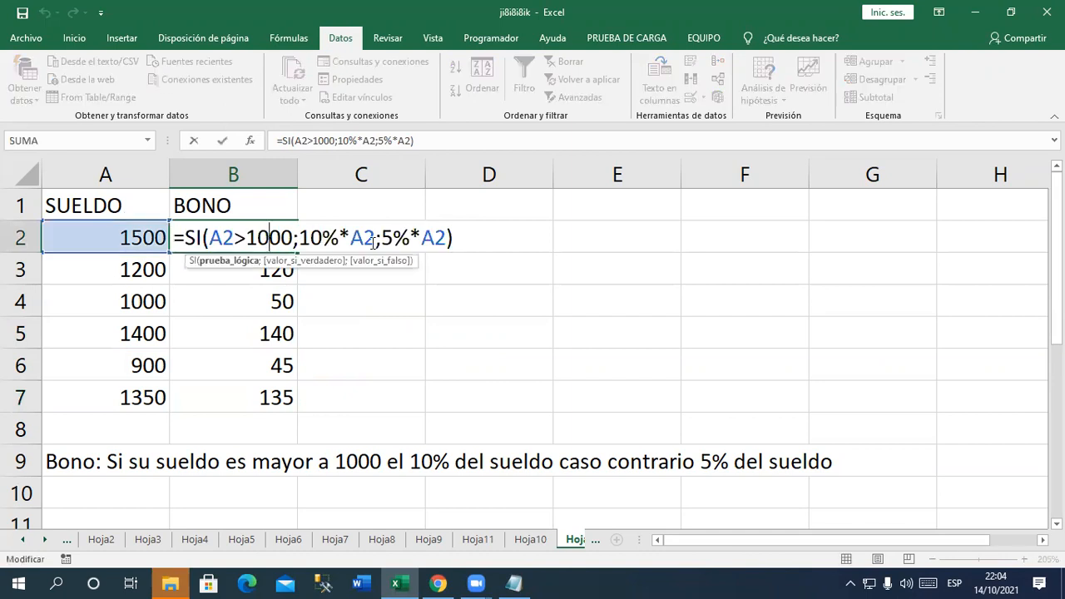
{"action": "left_click", "coordinate": [496, 243]}
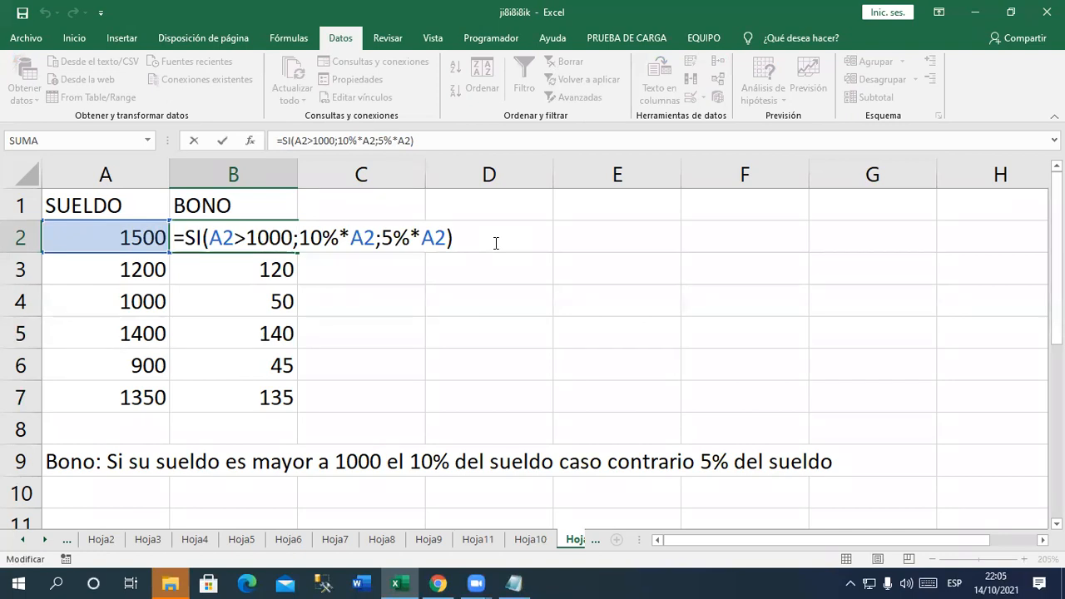
{"action": "key", "text": "Return"}
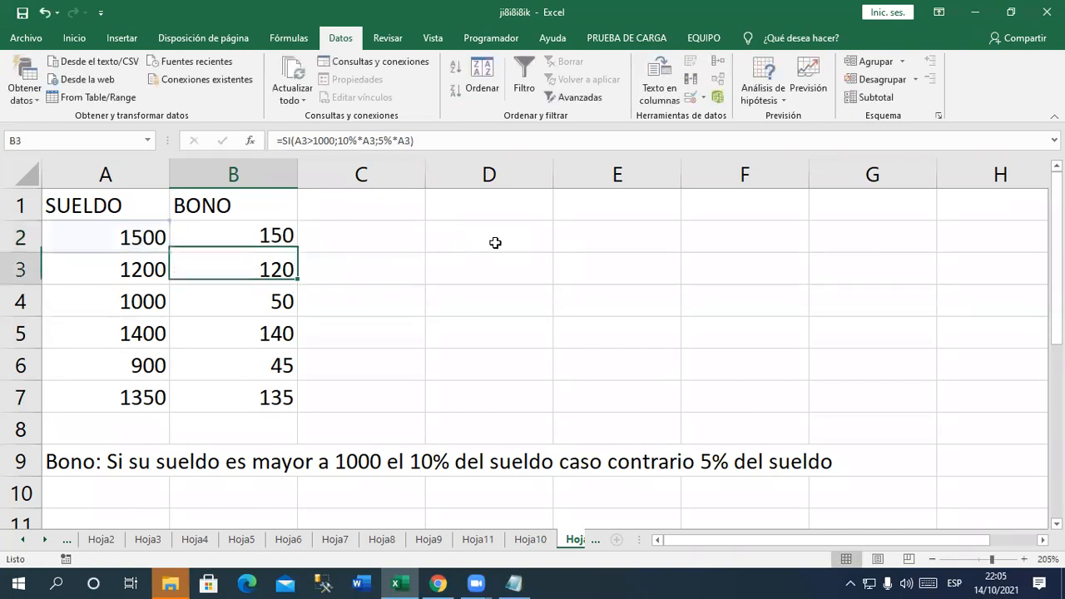
- Build an alternative bonus formula in C2 as =SI(A2>100;10%;5%)*A2
{"action": "key", "text": "Right"}
{"action": "key", "text": "Up"}
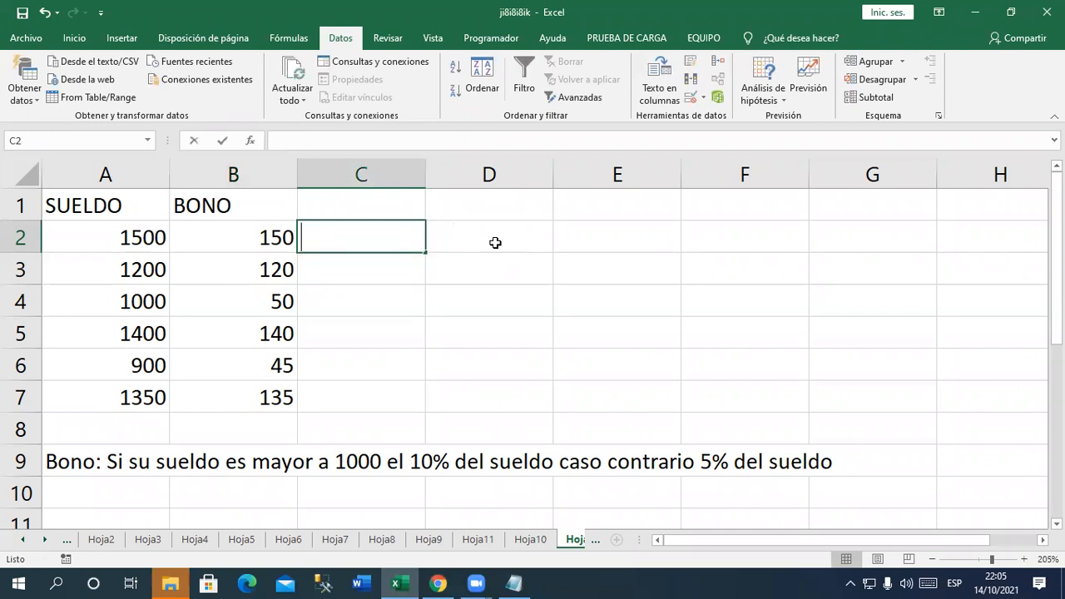
{"action": "type", "text": "=si"}
{"action": "key", "text": "Tab"}
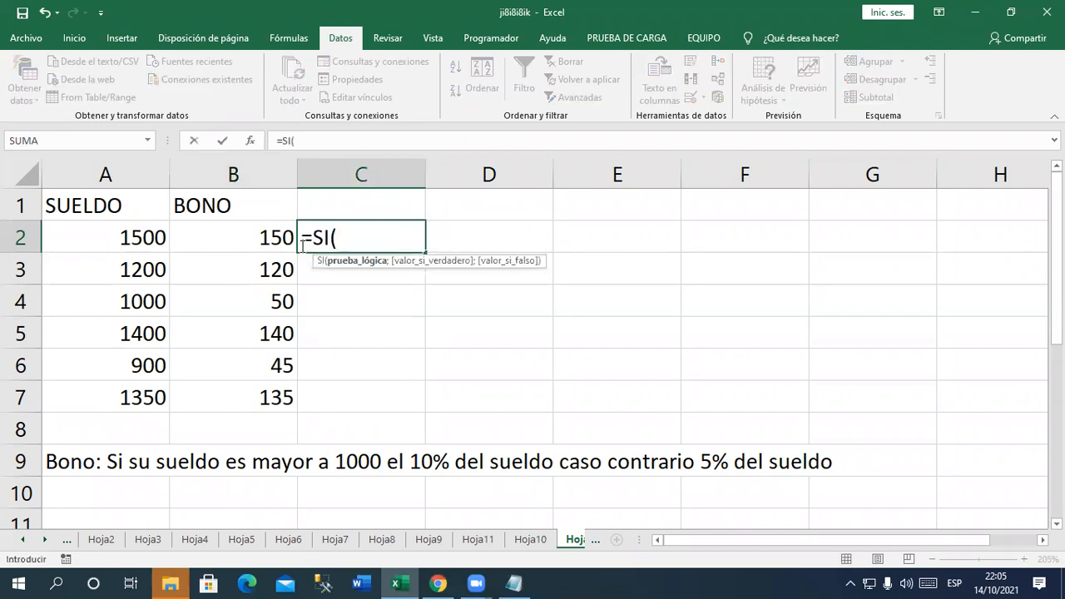
{"action": "left_click", "coordinate": [127, 238]}
{"action": "type", "text": ">100"}
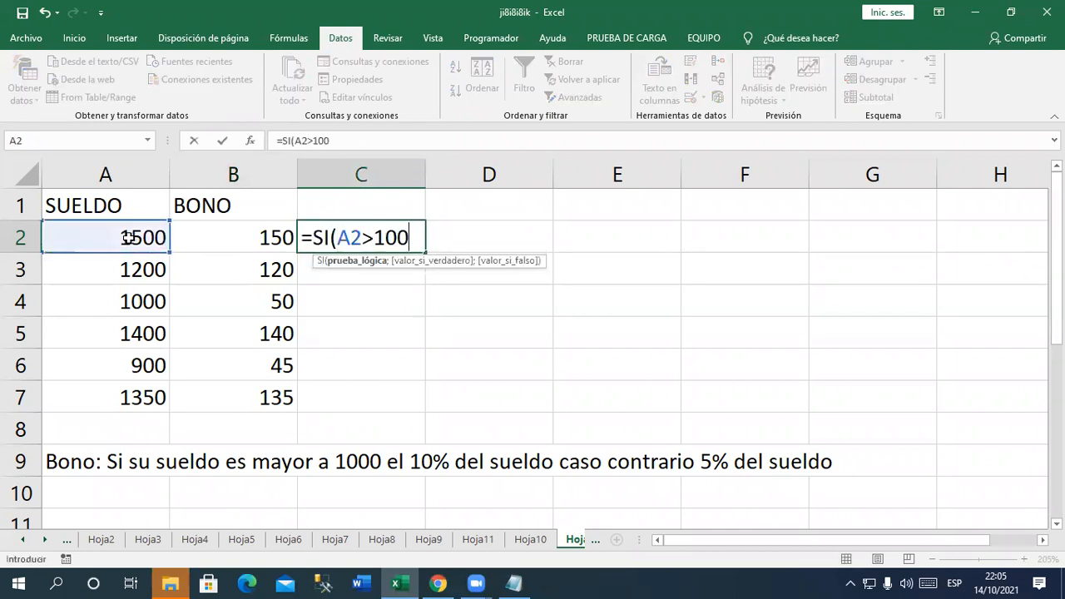
{"action": "type", "text": ";10%;5%)*"}
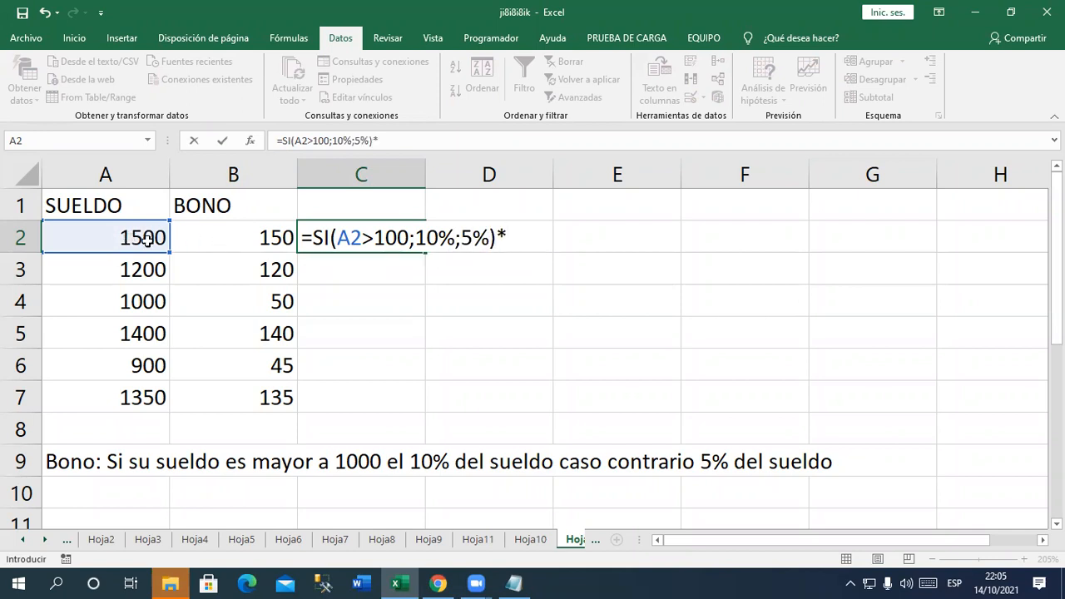
{"action": "left_click", "coordinate": [147, 239]}
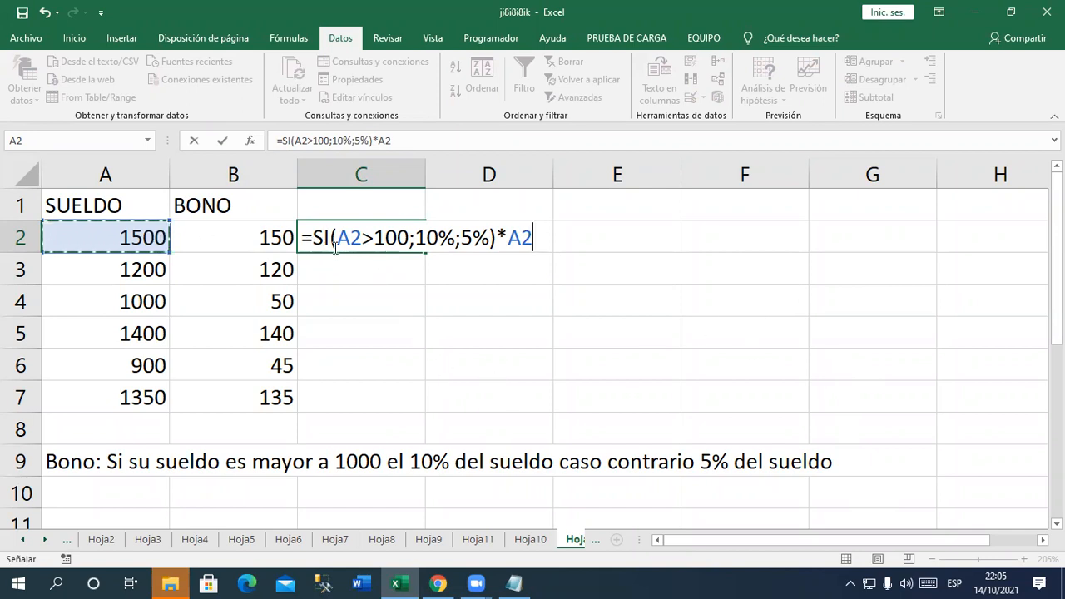
- Correct the condition in the C2 formula to A2>1000, enter it and copy it down through C7
{"action": "left_click", "coordinate": [411, 238]}
{"action": "type", "text": "0"}
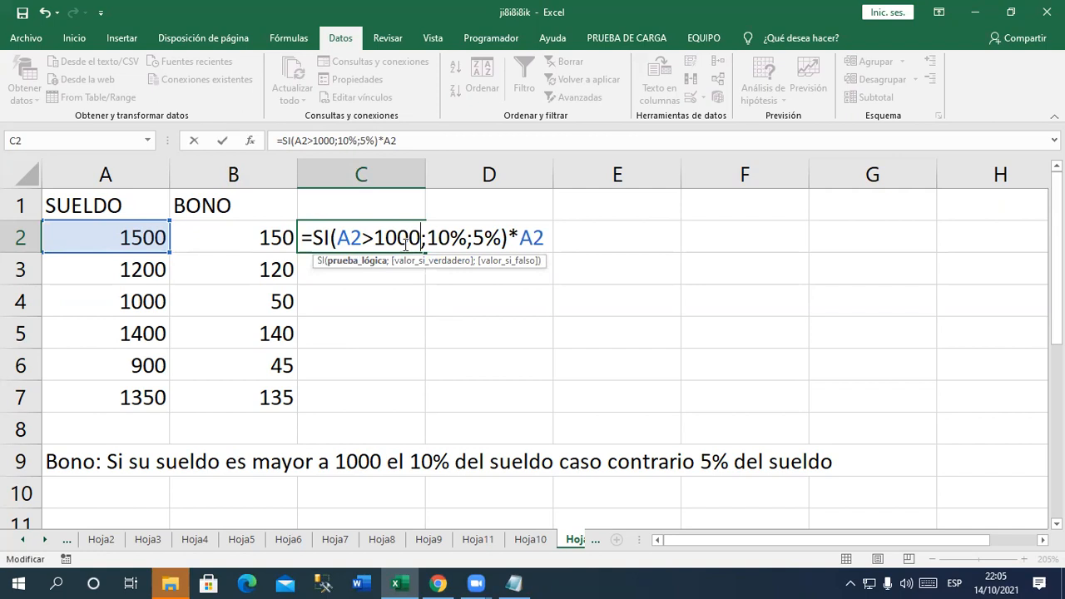
{"action": "left_click_drag", "start_coordinate": [427, 238], "coordinate": [465, 237]}
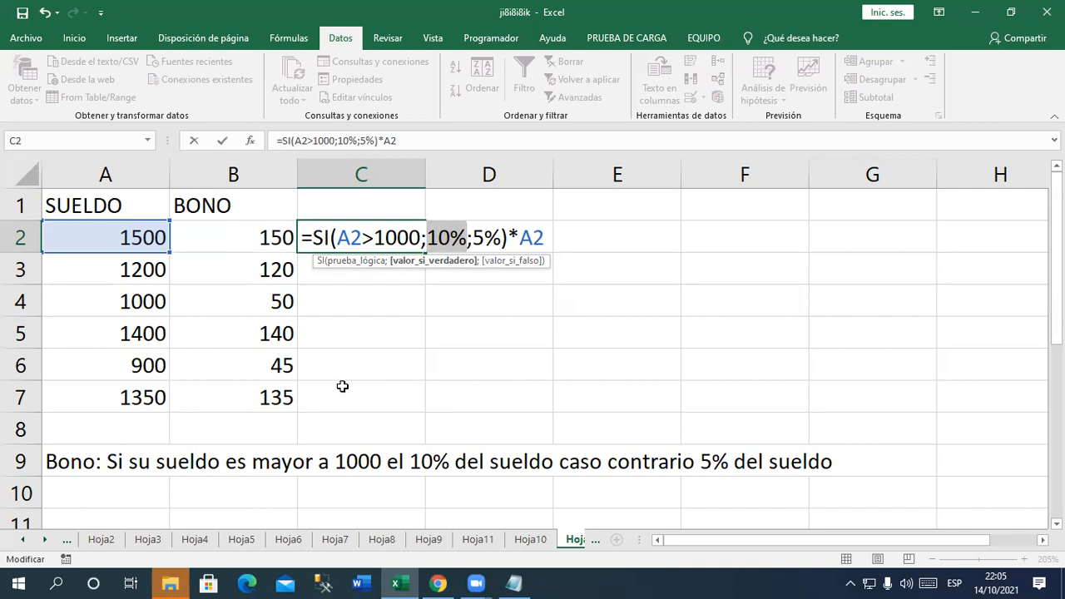
{"action": "key", "text": "Return"}
{"action": "left_click", "coordinate": [404, 246]}
{"action": "left_click_drag", "start_coordinate": [425, 251], "coordinate": [420, 410]}
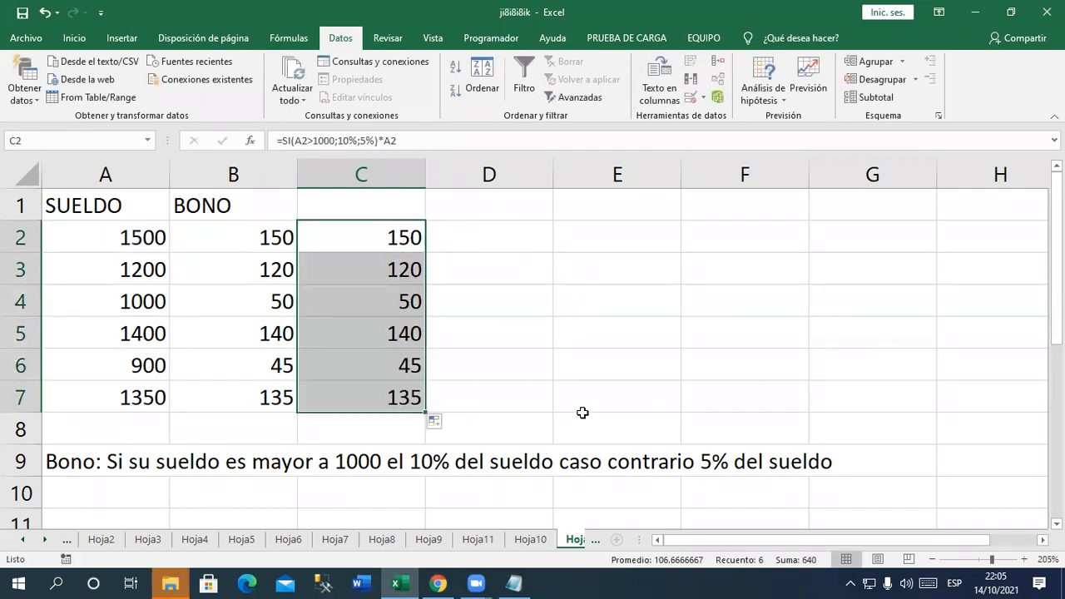
- Examine the C4 formula, focusing on the false percentage and the multiplication by A4 outside the SI function
{"action": "double_click", "coordinate": [406, 299]}
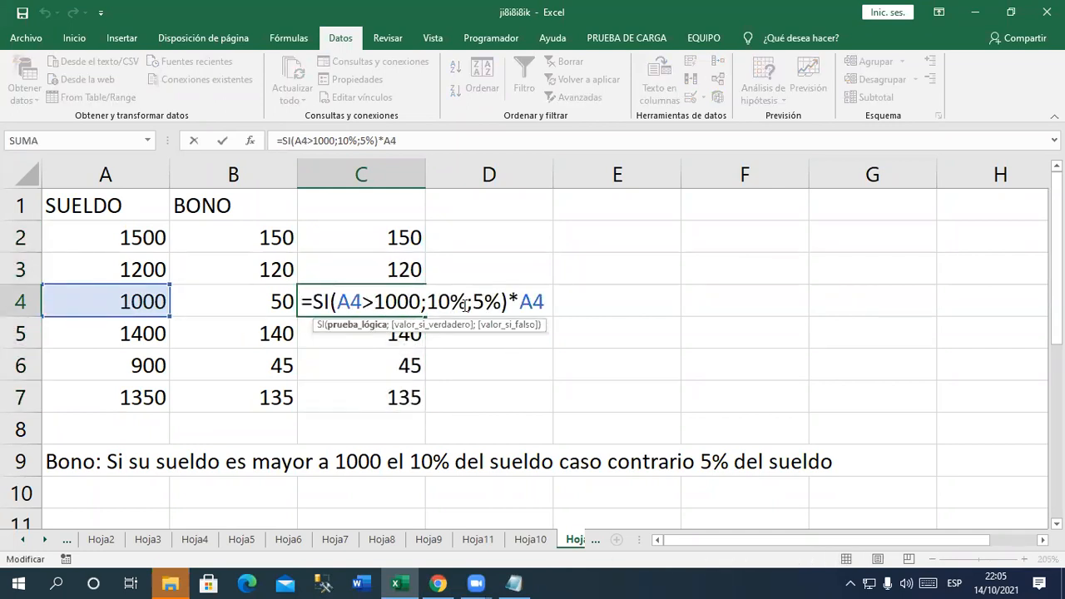
{"action": "left_click_drag", "start_coordinate": [473, 301], "coordinate": [546, 301]}
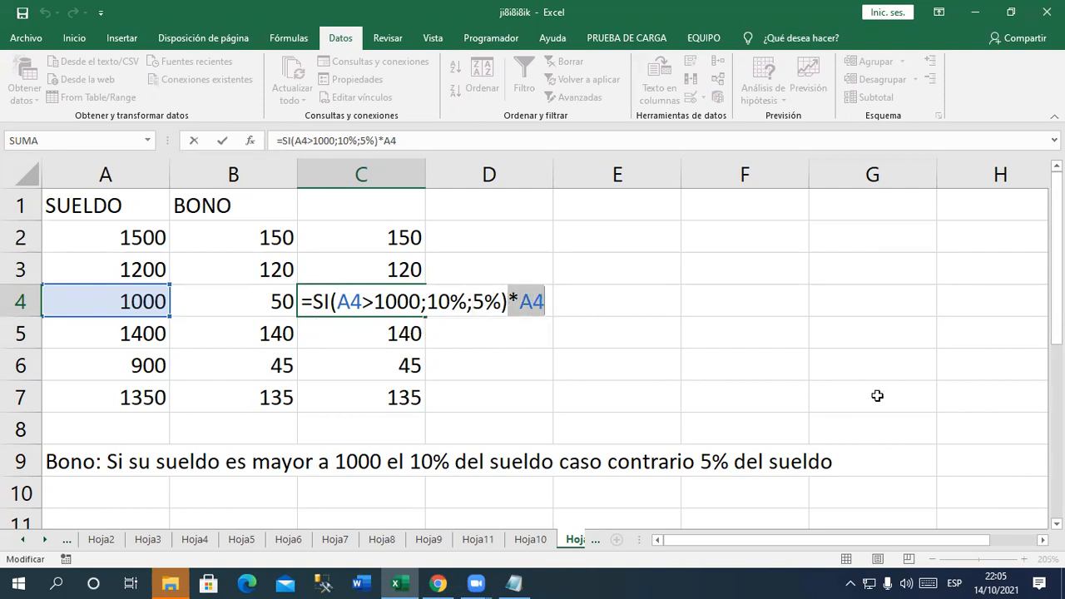
{"action": "key", "text": "Return"}
- Compare the SI formula in C2 with the one in B2, leaving both unchanged
{"action": "key", "text": "Up"}
{"action": "key", "text": "Up"}
{"action": "key", "text": "Up"}
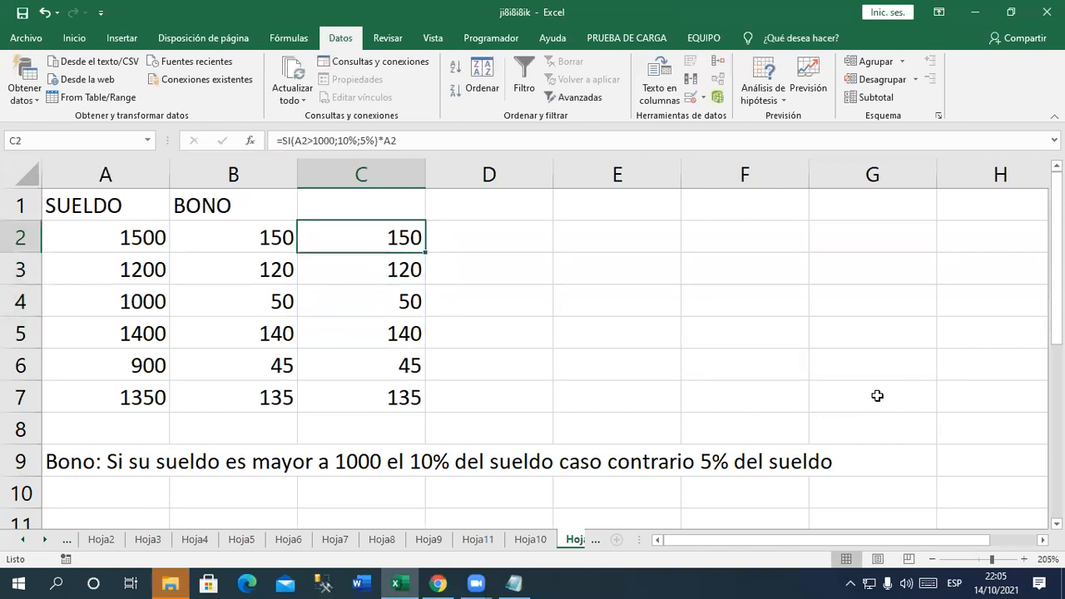
{"action": "key", "text": "F2"}
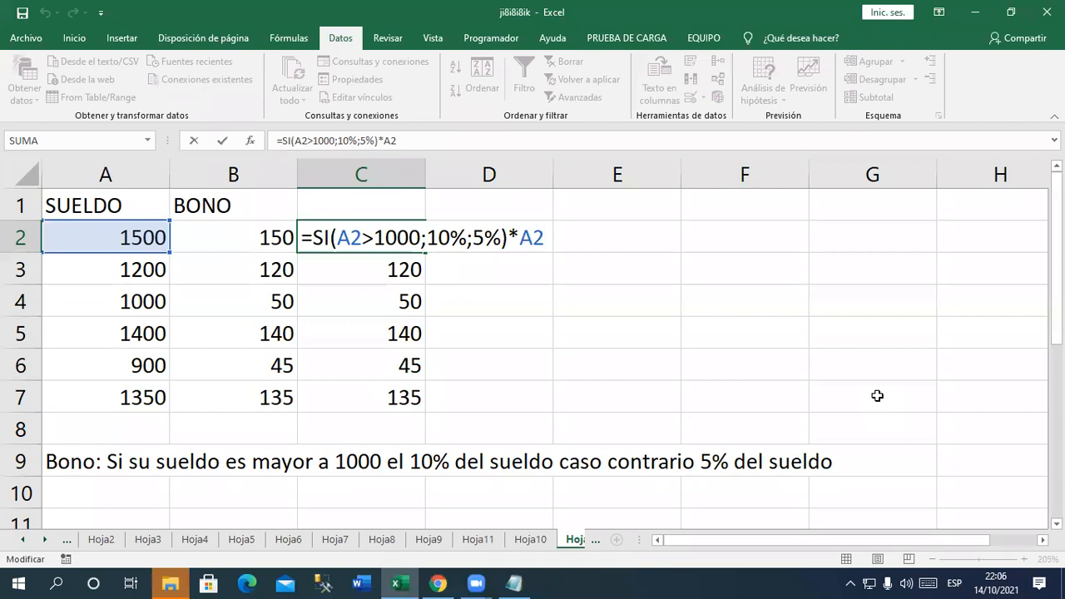
{"action": "key", "text": "Return"}
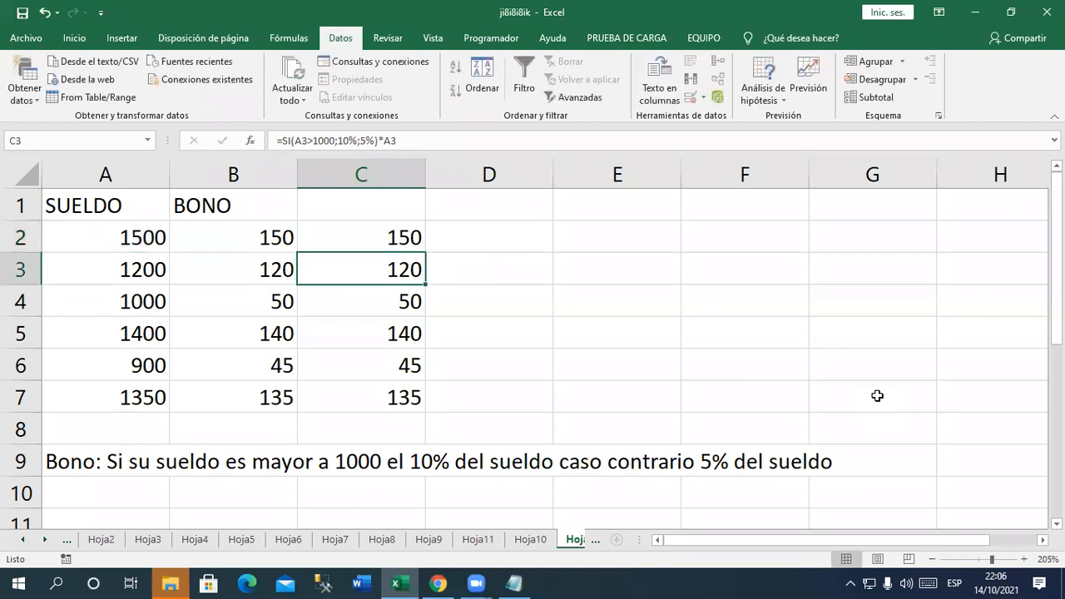
{"action": "key", "text": "Up"}
{"action": "key", "text": "Left"}
{"action": "key", "text": "F2"}
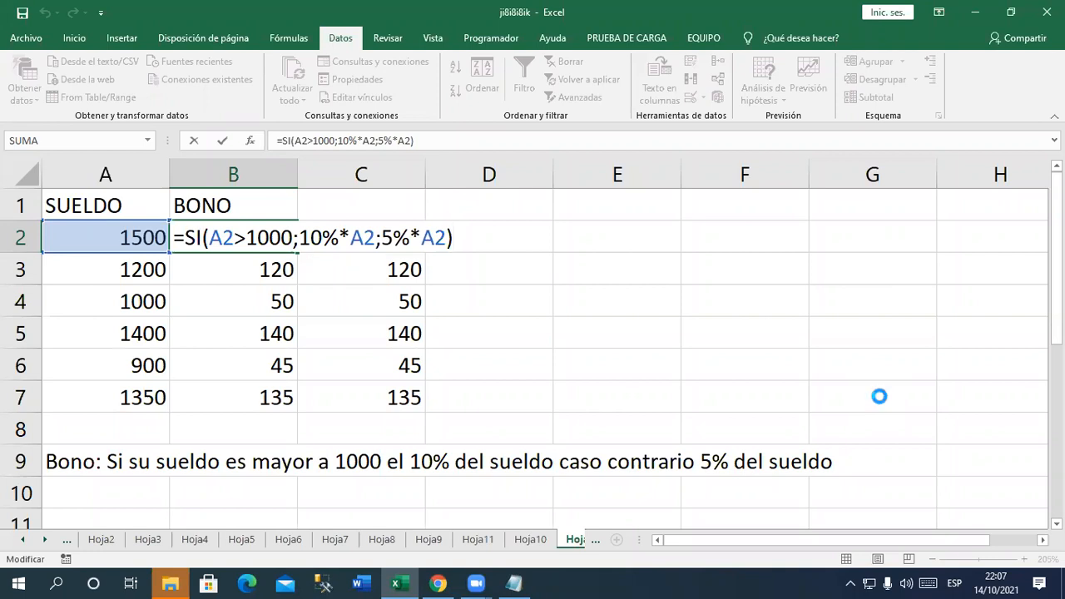
{"action": "key", "text": "Return"}
- Check Saturday 23 October 2021 in the system calendar, consult the calendar again and return to cell C2
{"action": "left_click", "coordinate": [996, 583]}
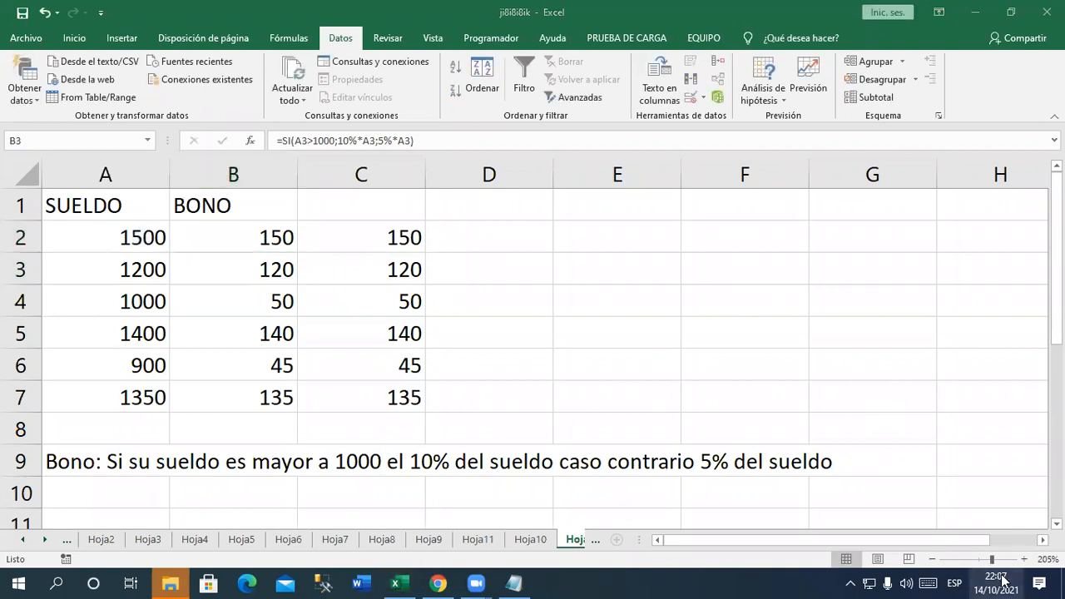
{"action": "left_click", "coordinate": [1036, 266]}
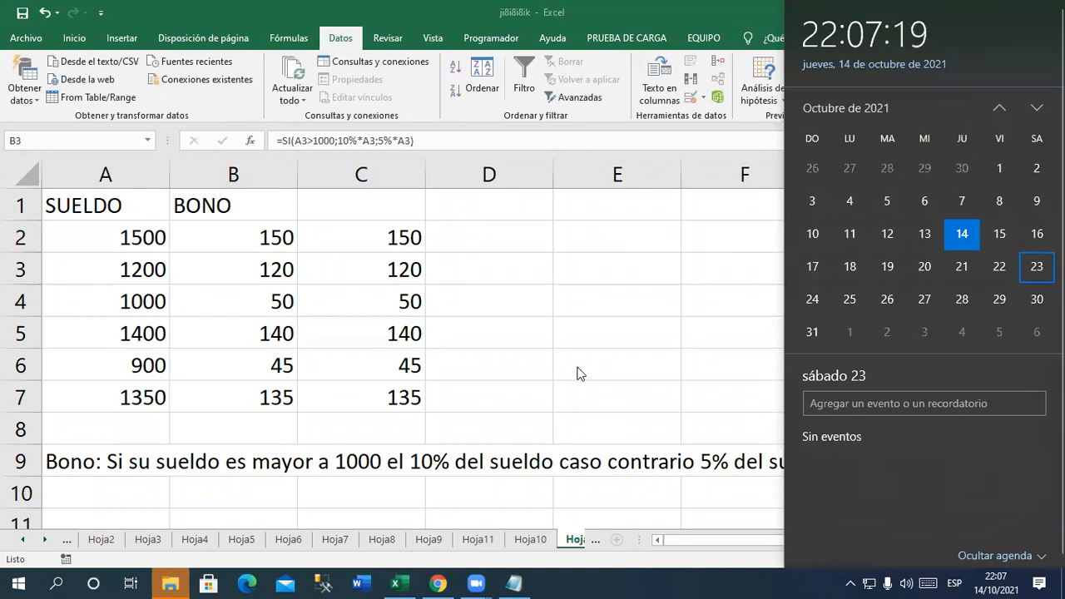
{"action": "left_click", "coordinate": [363, 211]}
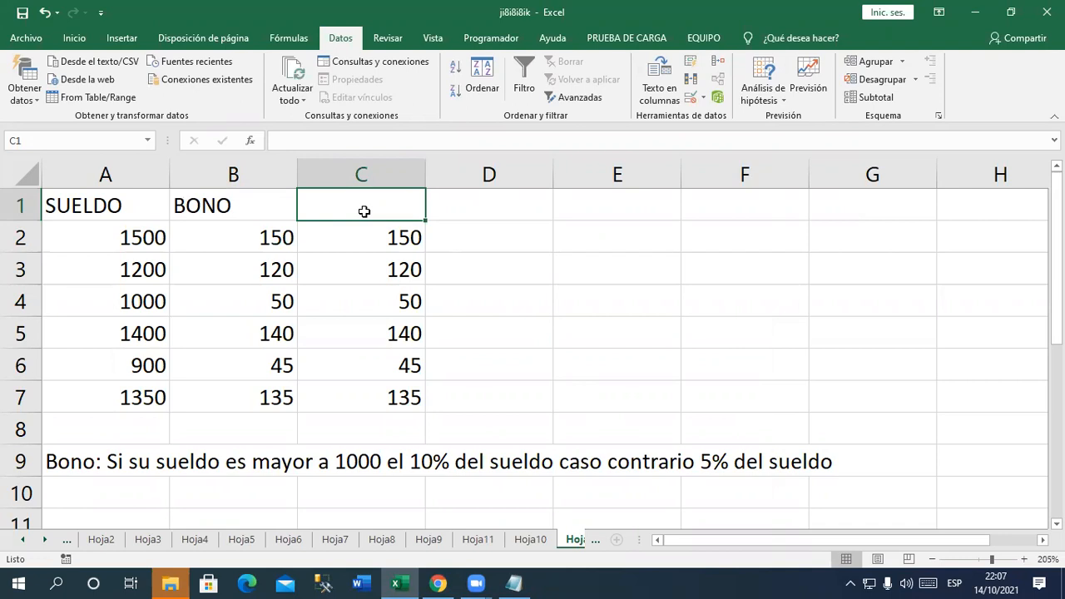
{"action": "left_click", "coordinate": [1001, 580]}
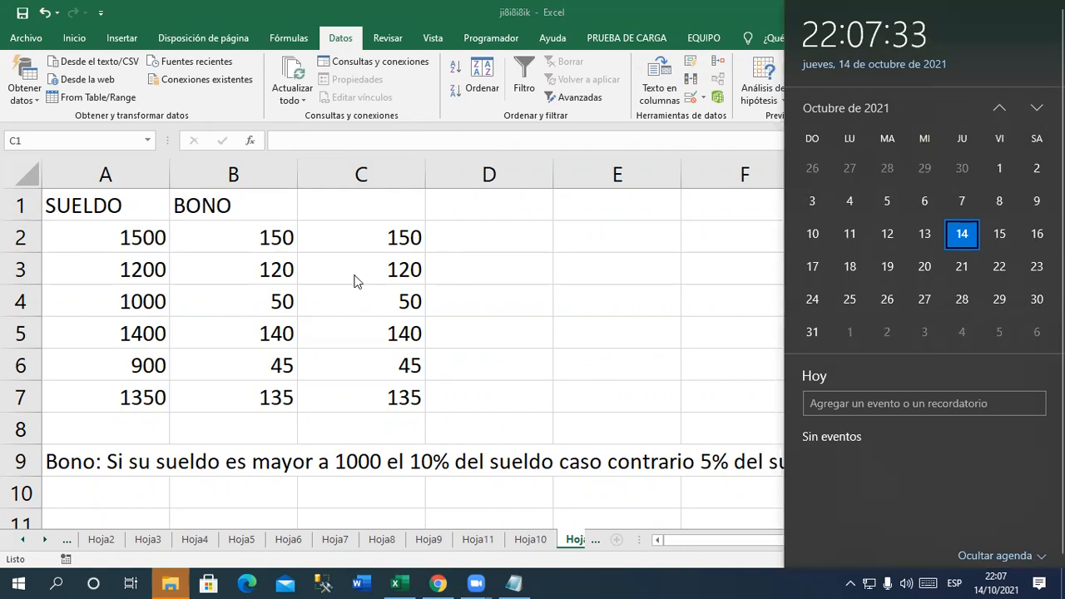
{"action": "left_click", "coordinate": [405, 231]}
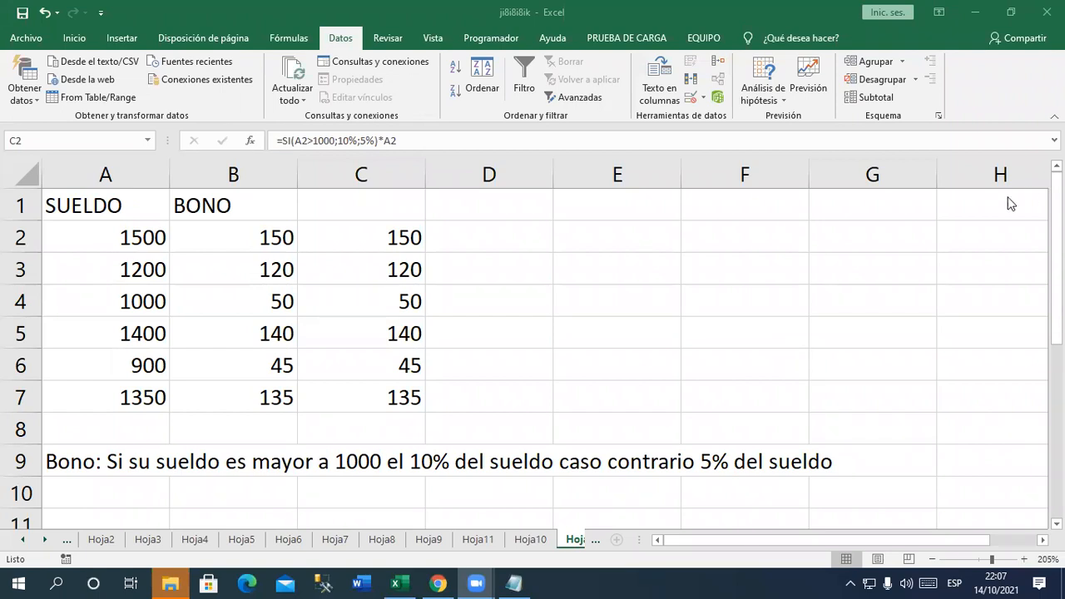
- Display the full SI formula in B2 for another review
{"action": "double_click", "coordinate": [249, 238]}
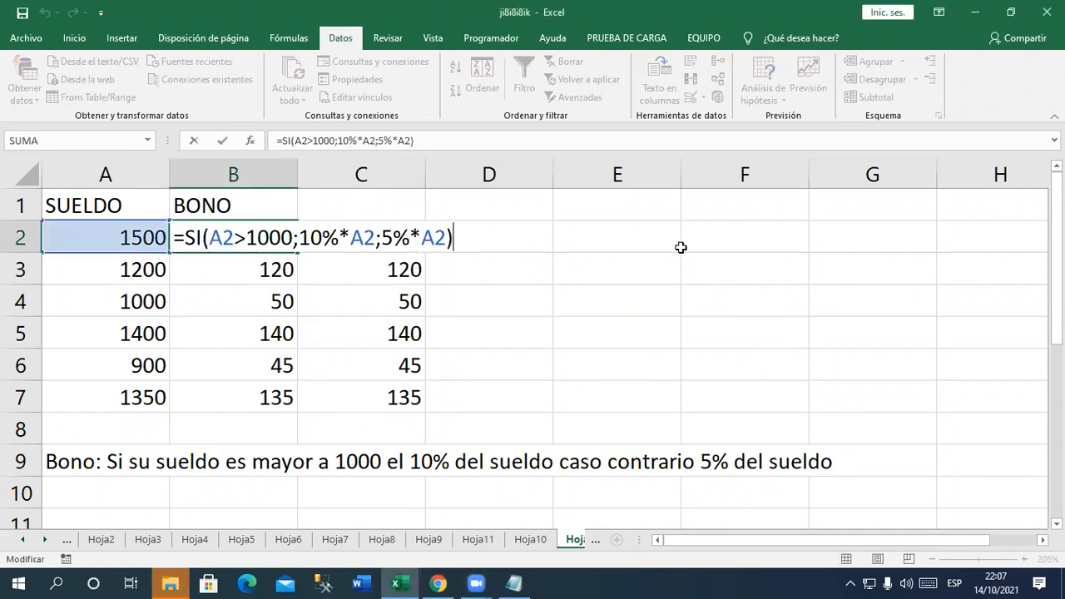
{"action": "scroll", "coordinate": [887, 339], "scroll_direction": "down", "scroll_amount": 1}
{"action": "scroll", "coordinate": [888, 339], "scroll_direction": "up", "scroll_amount": 1}
{"action": "left_click", "coordinate": [486, 233]}
{"action": "left_click", "coordinate": [599, 78]}
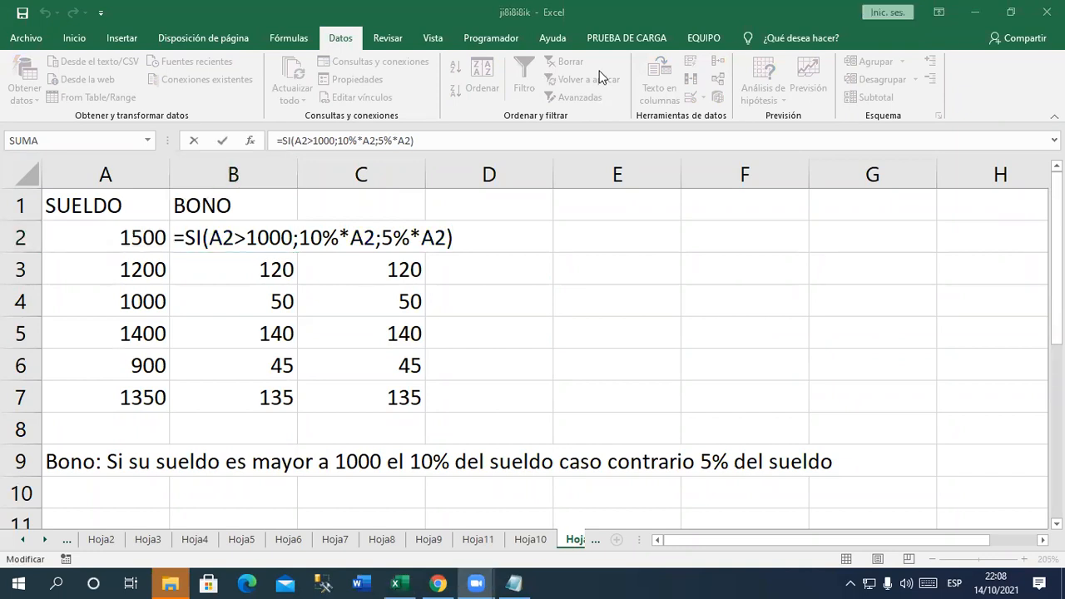